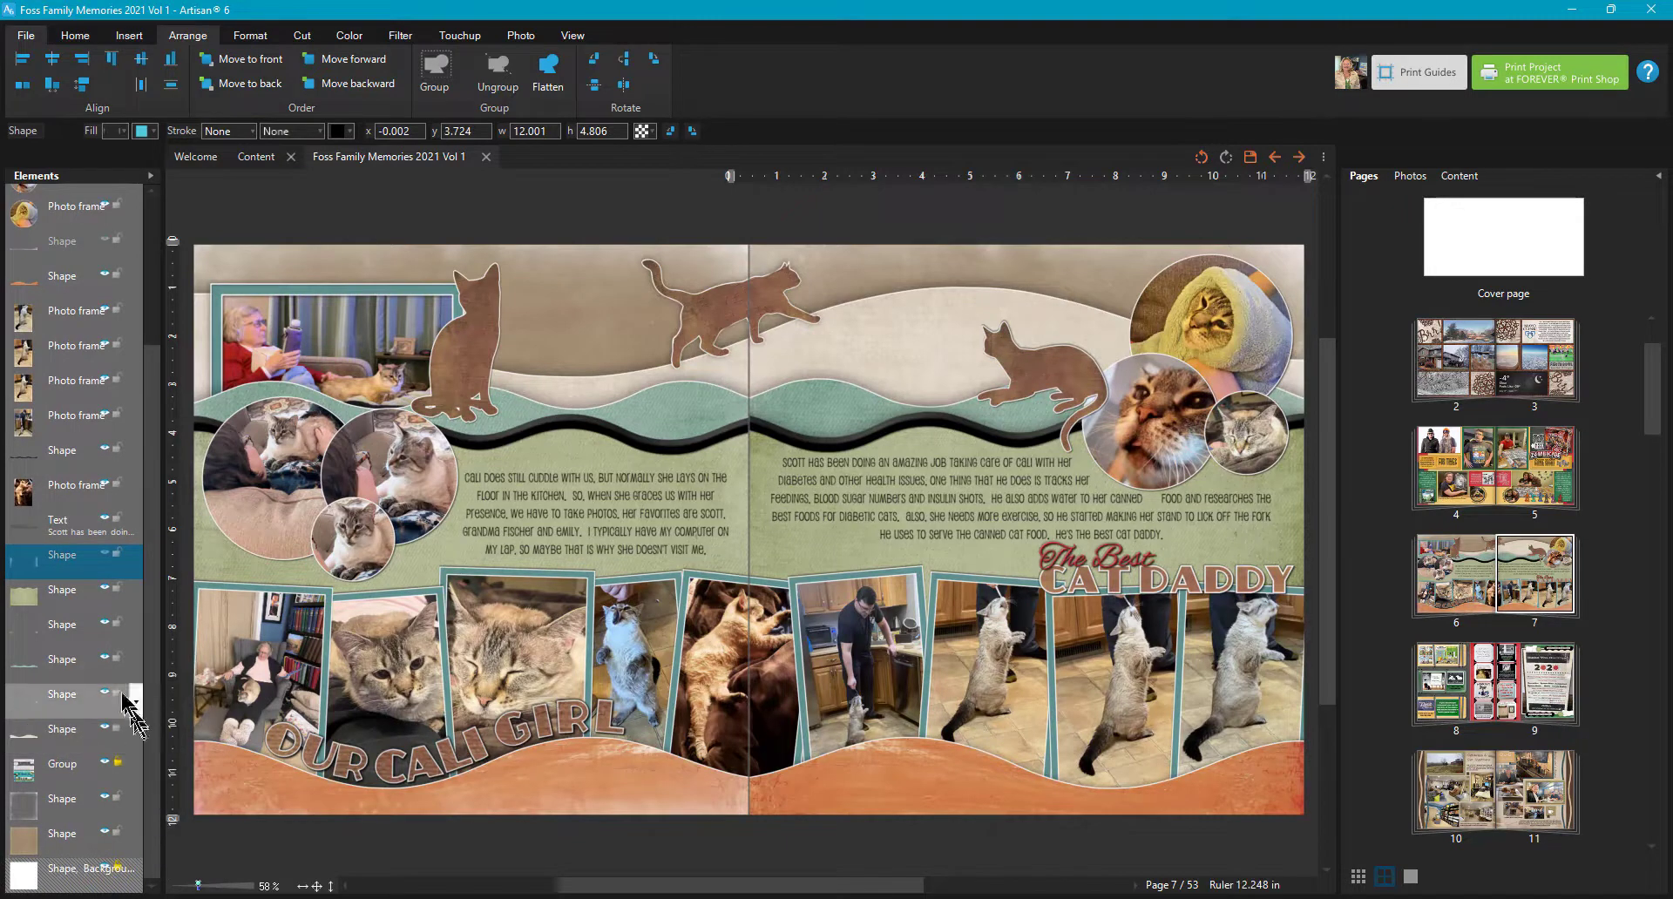
# Step: Bring the 12 x 12 splash overlay shape, stacked just above the brown paper, to the front of the right page
pyautogui.click(108, 630)
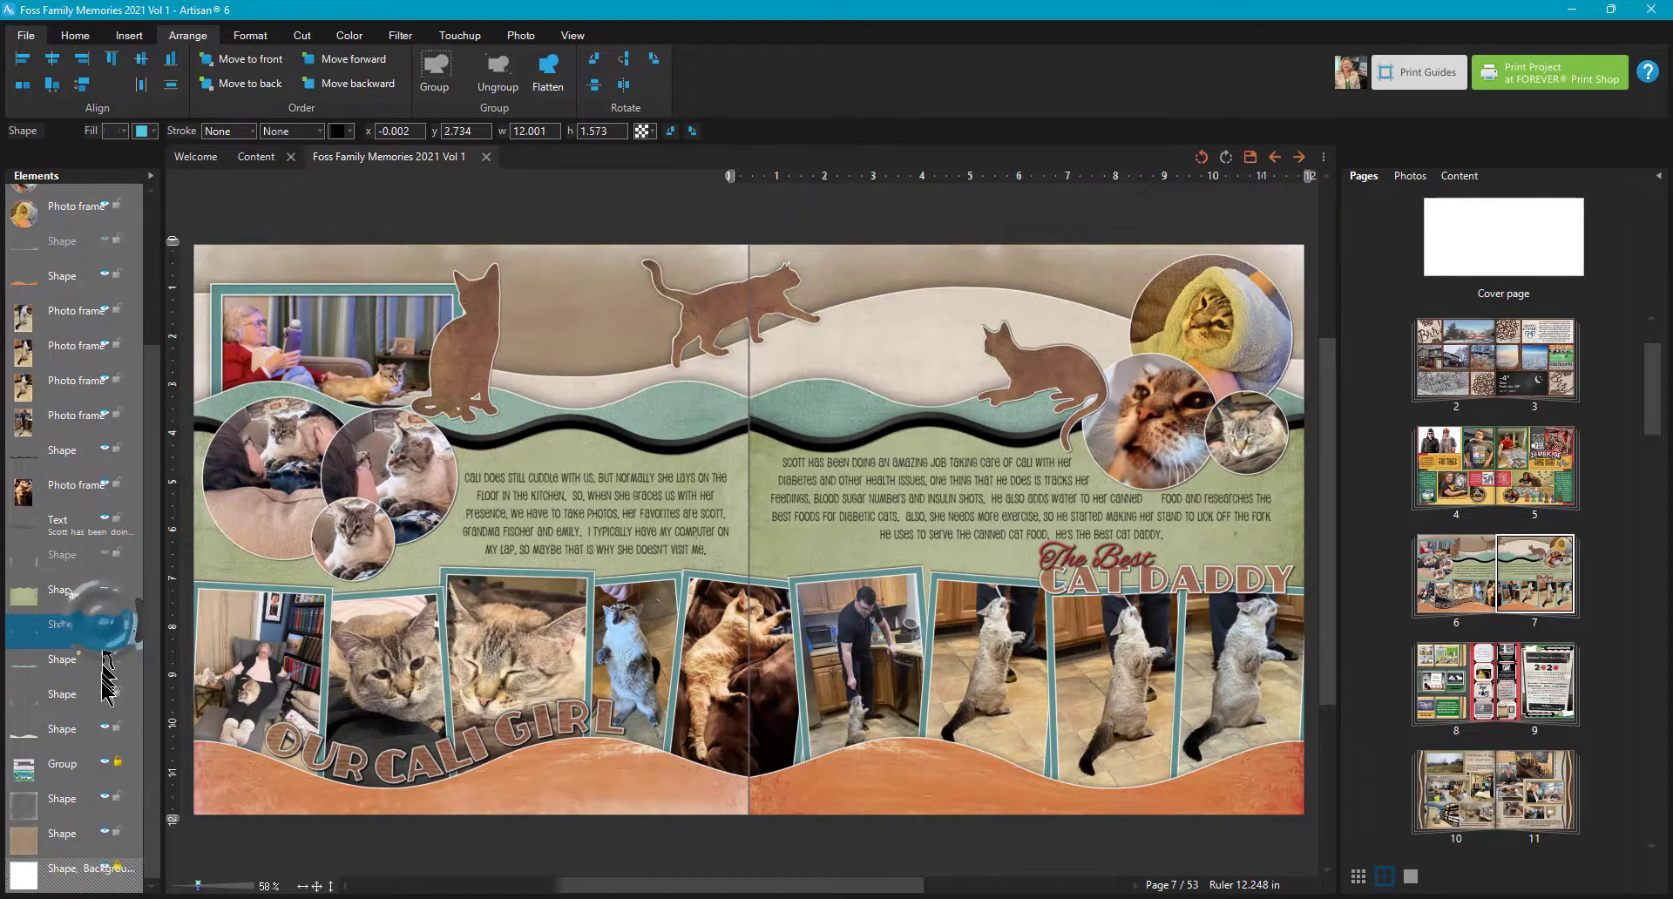
pyautogui.click(109, 697)
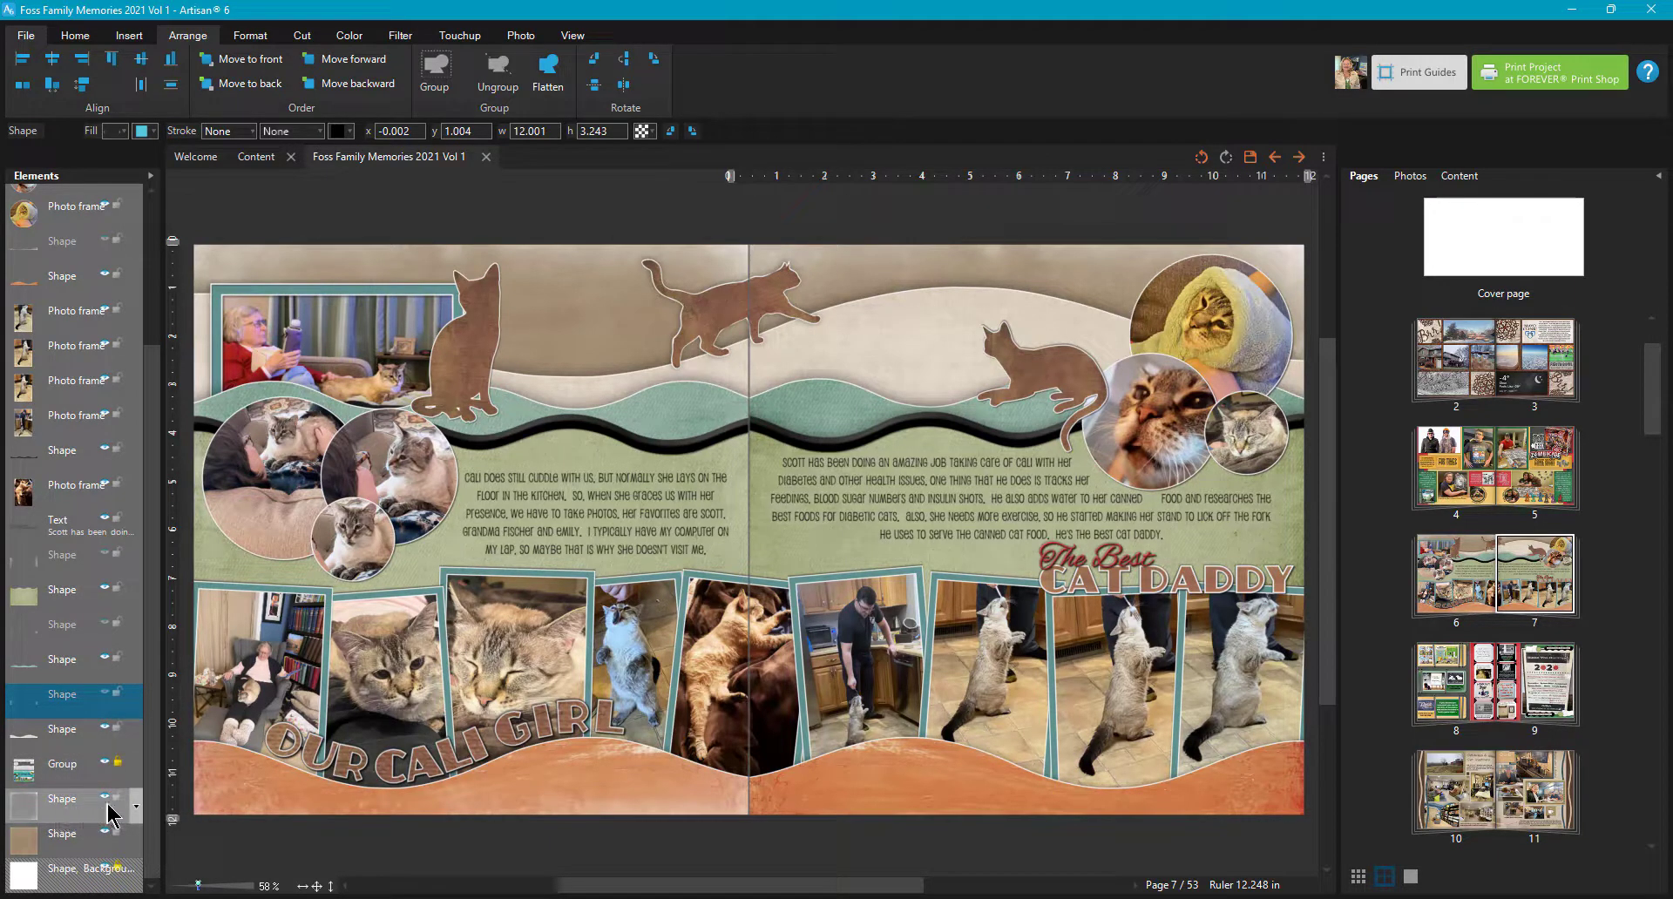
pyautogui.click(81, 803)
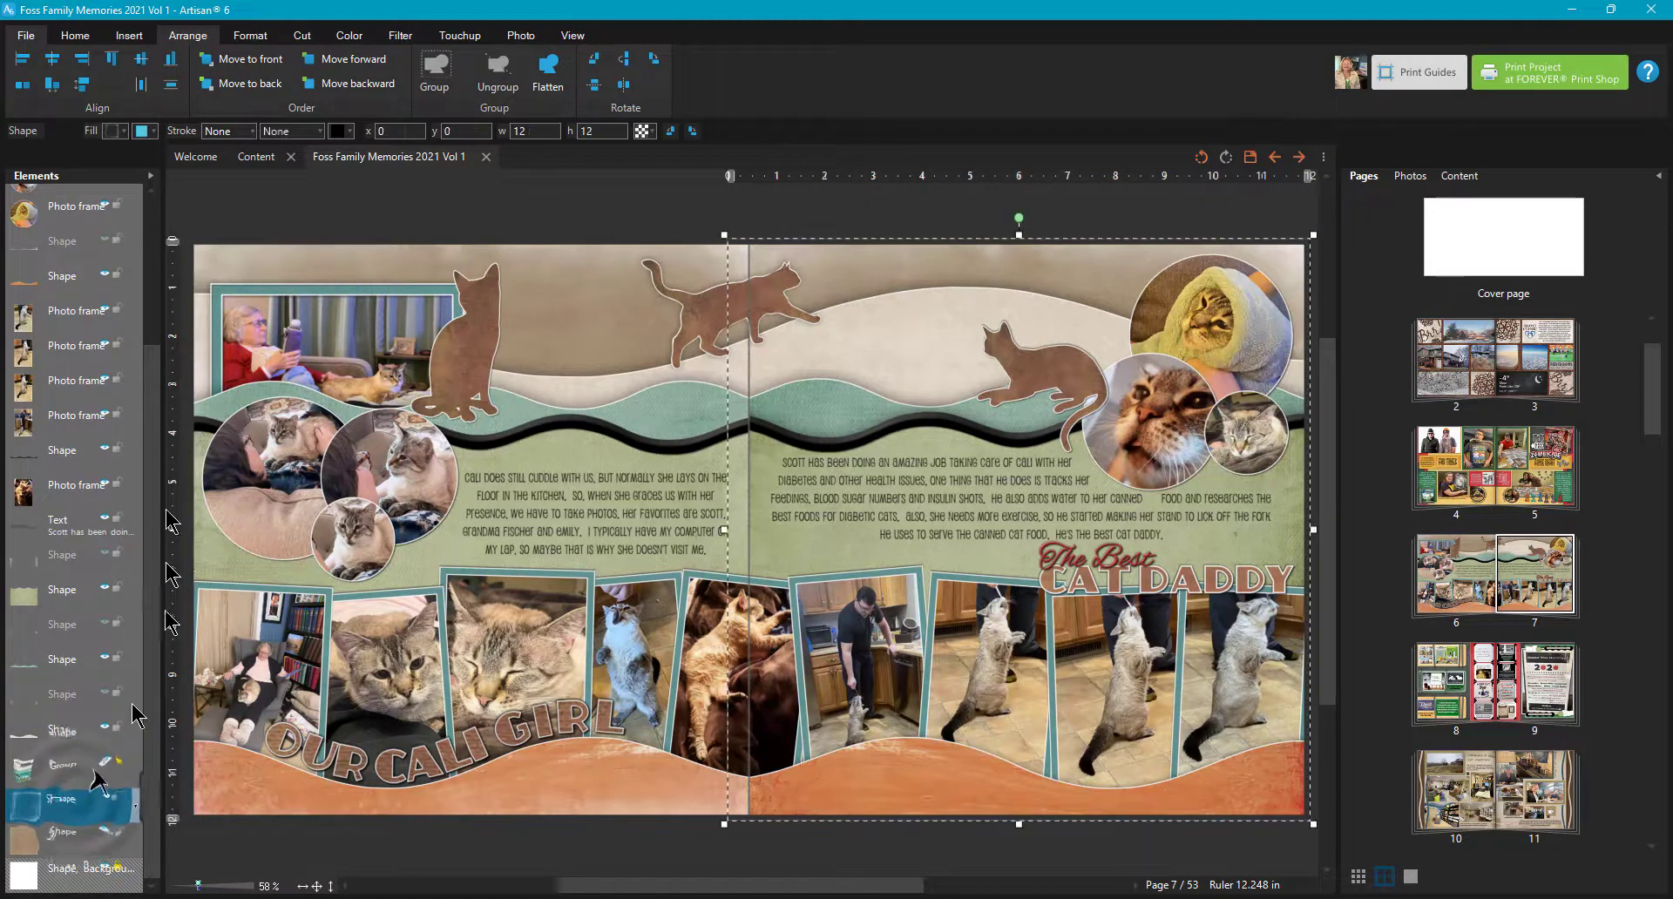
pyautogui.click(262, 83)
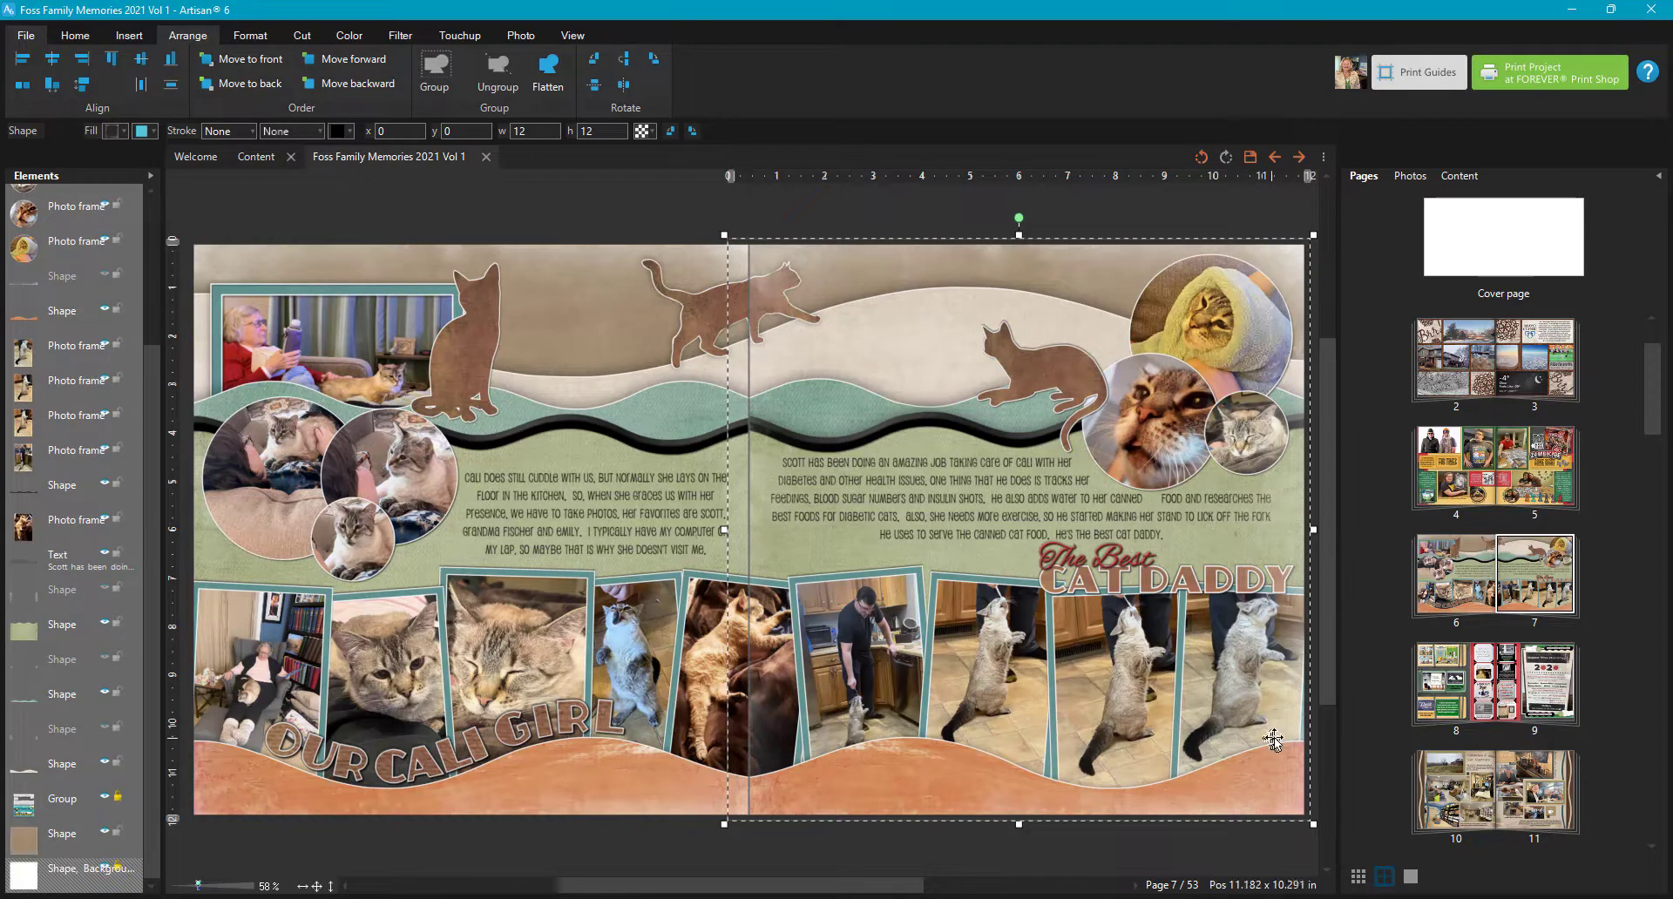
# Step: Display the content of the CA Road Trip art kit from the content library
pyautogui.click(1460, 176)
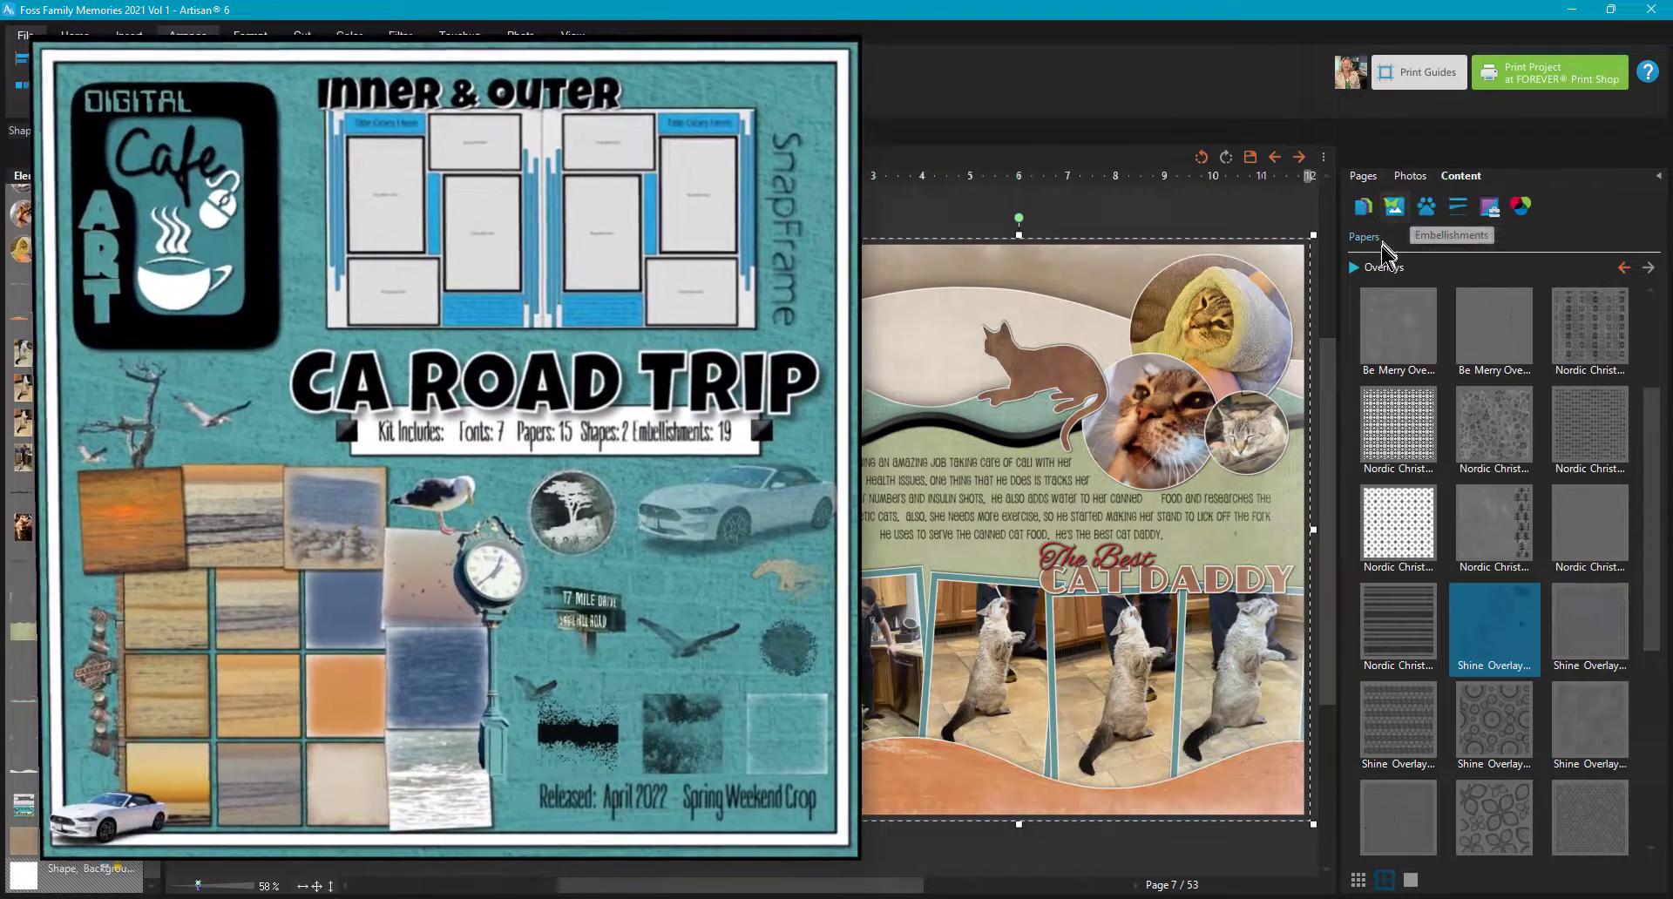
pyautogui.click(1382, 266)
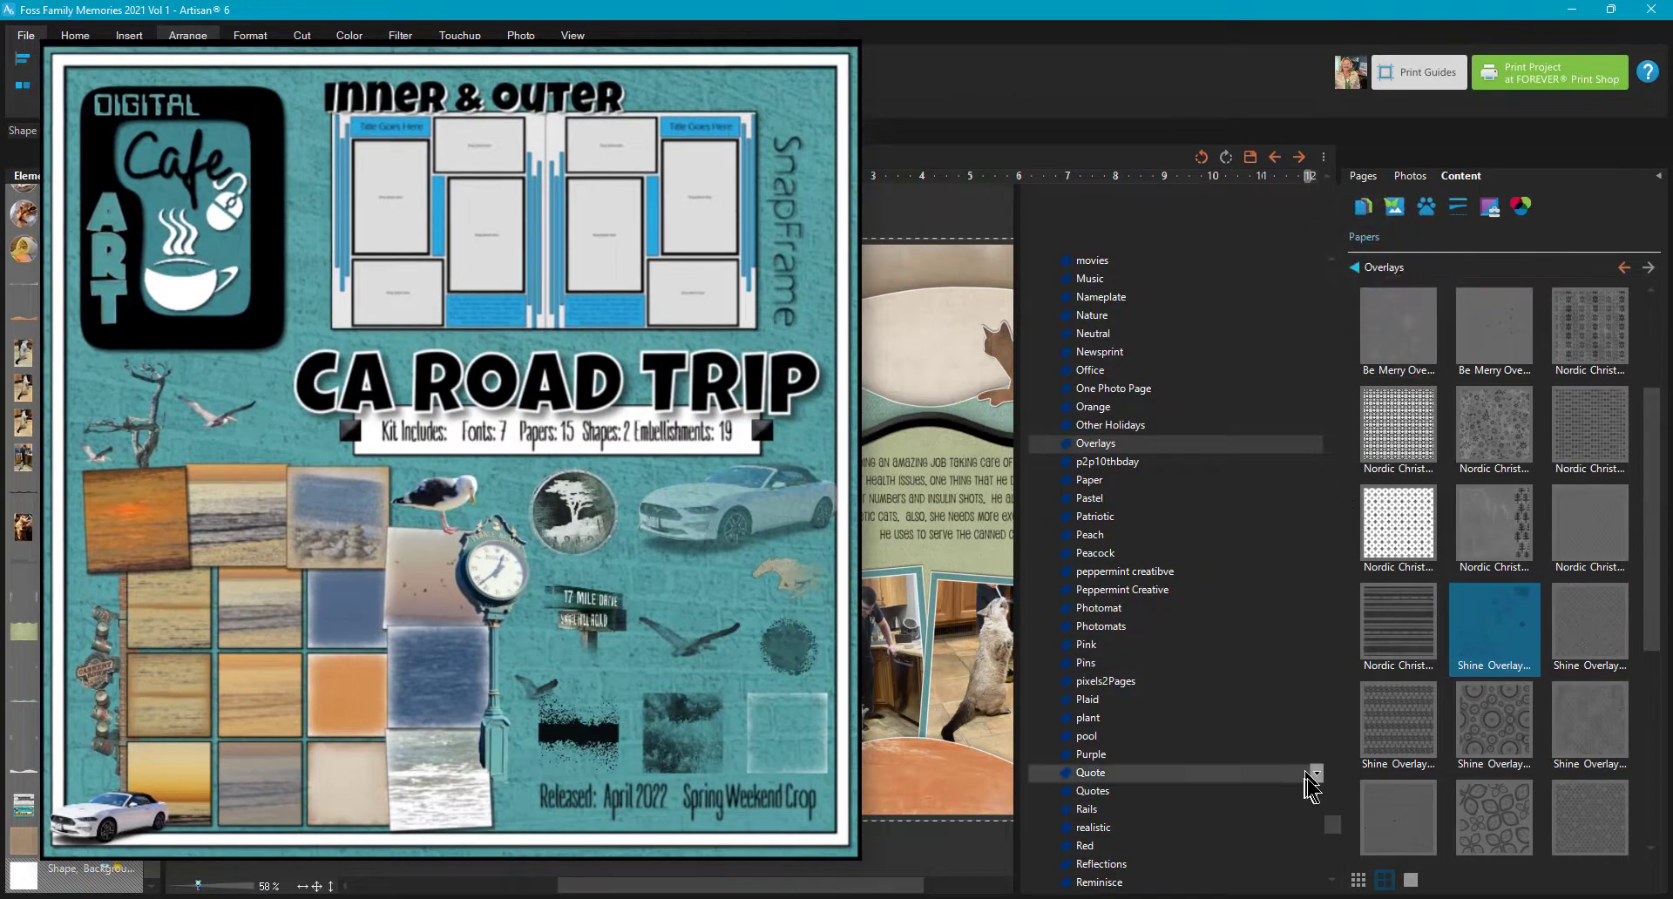
pyautogui.scroll(15, 1342, 819)
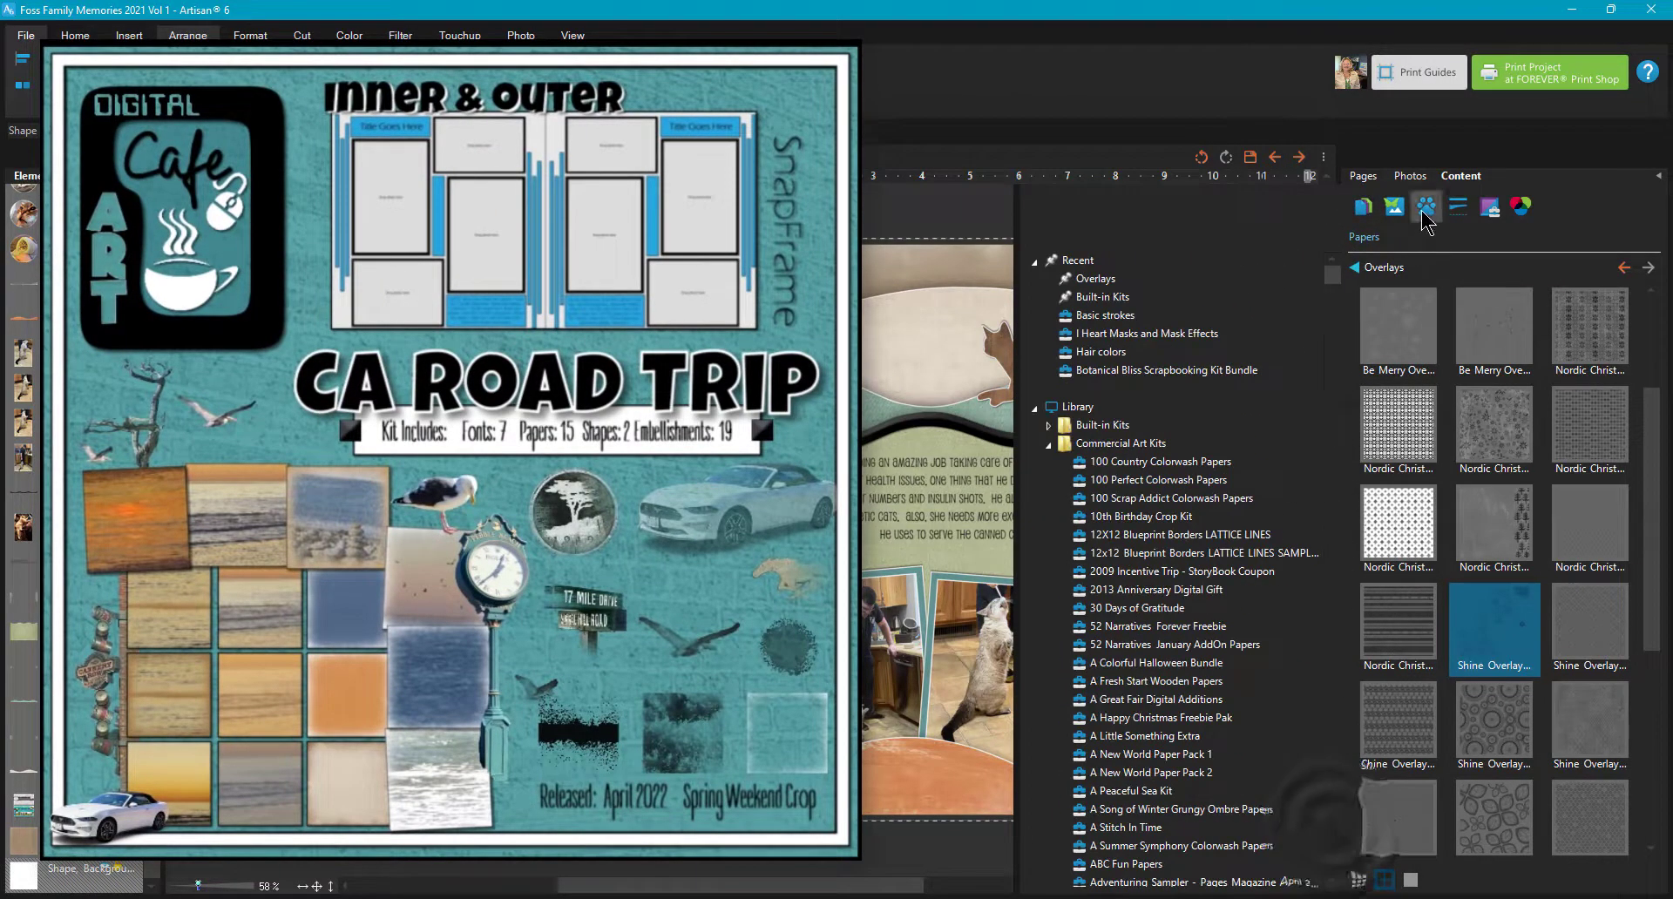
pyautogui.click(1050, 445)
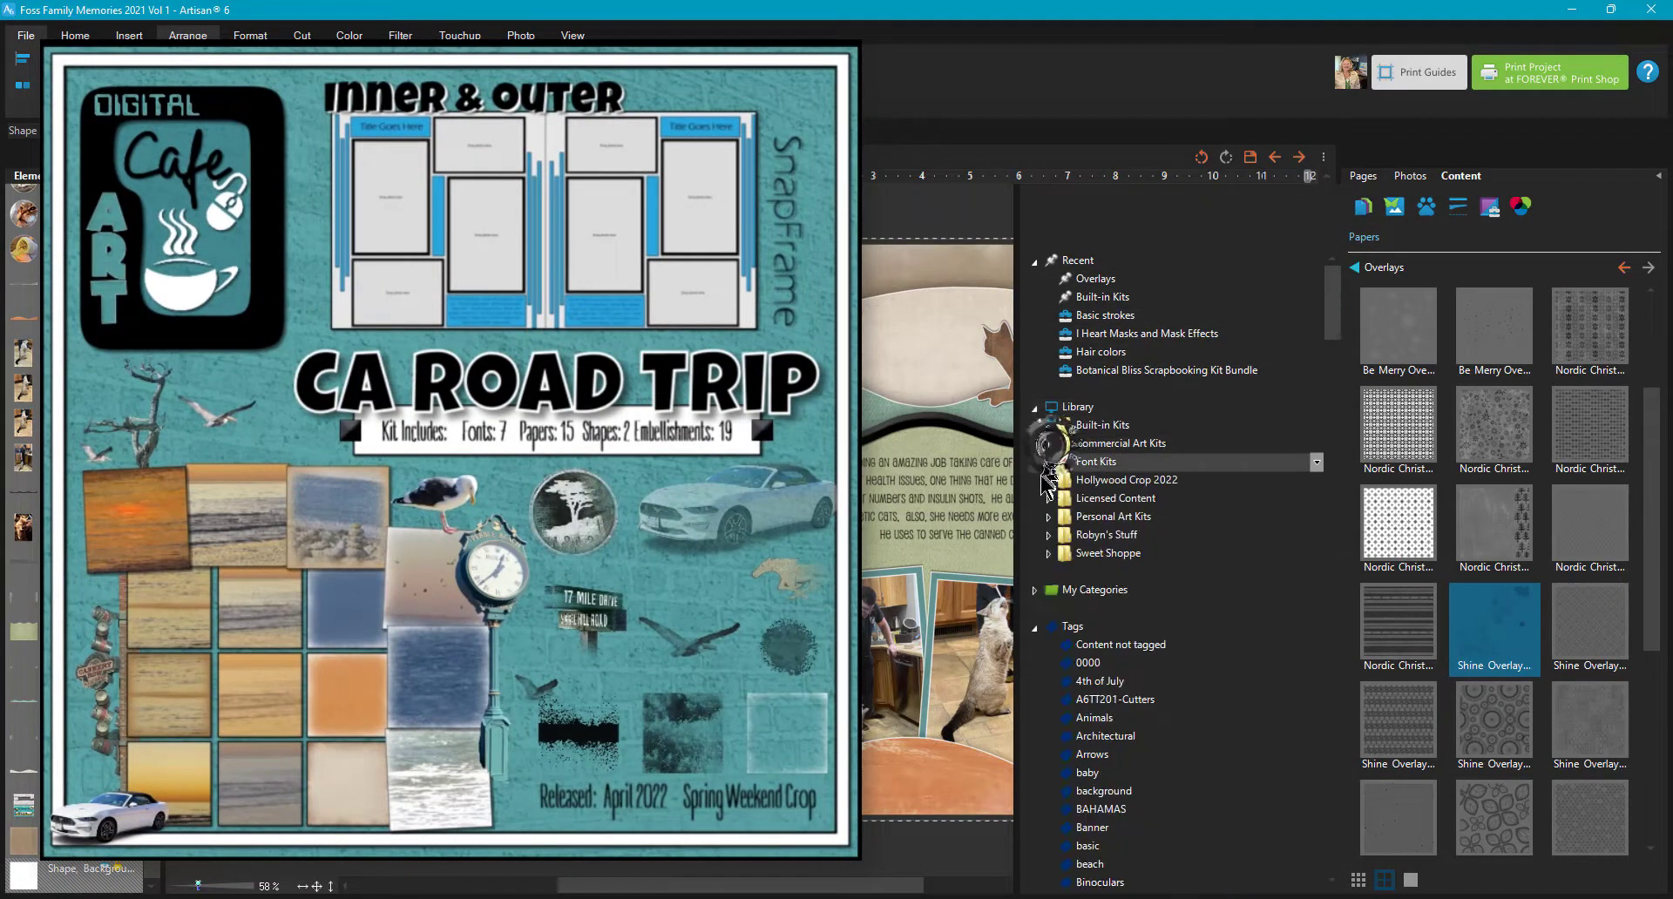
pyautogui.click(1050, 535)
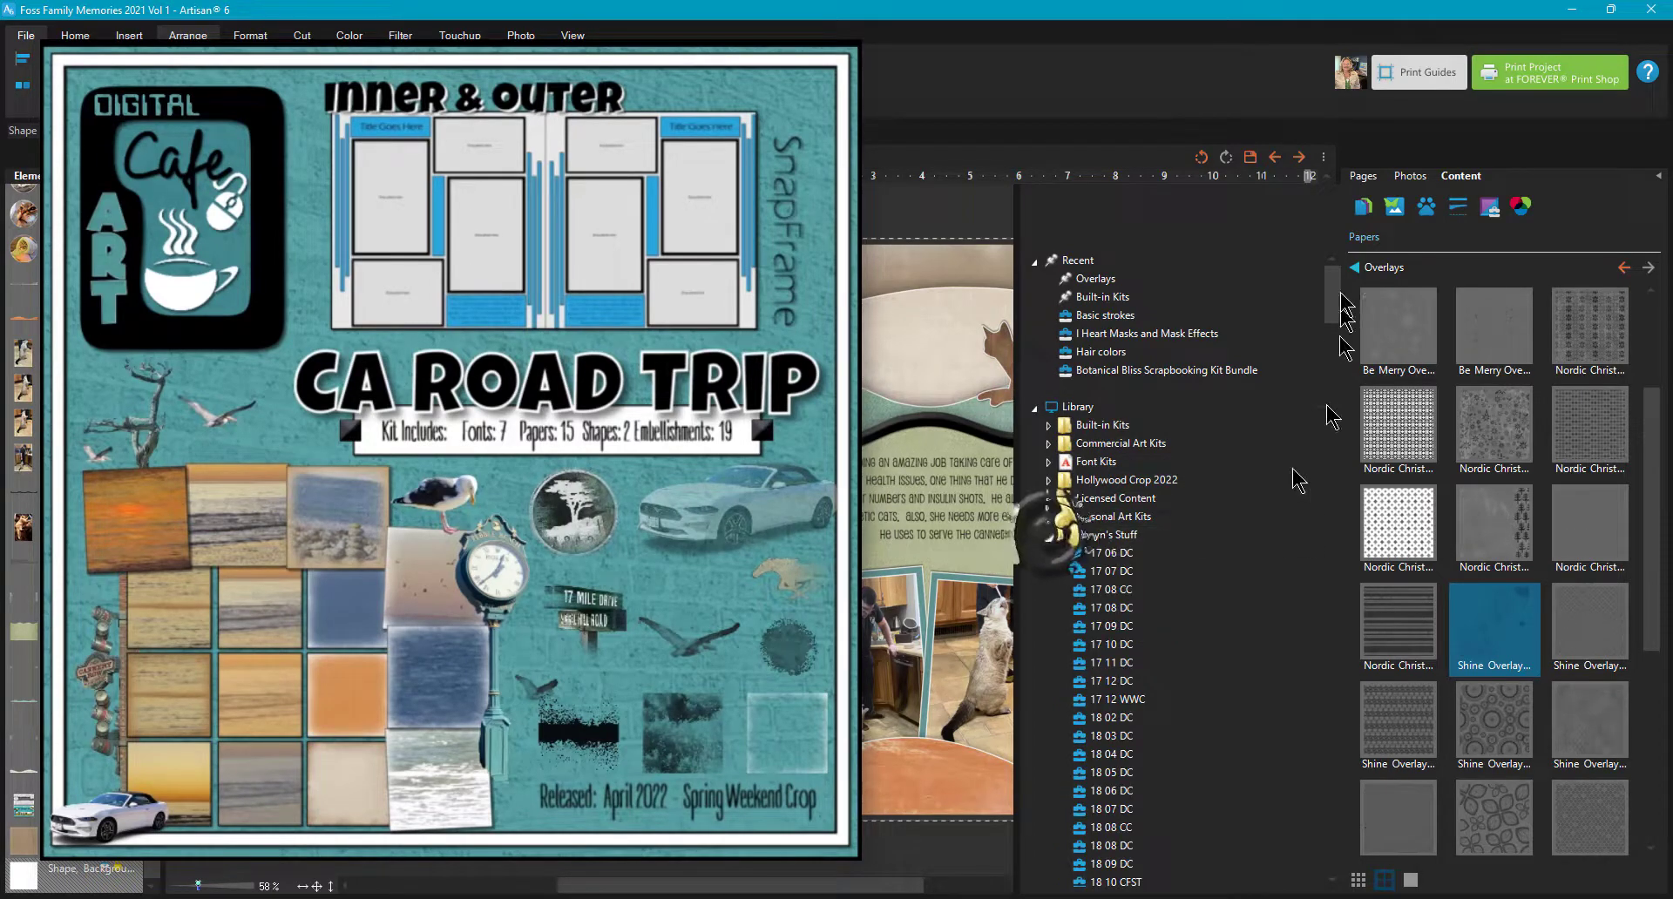
pyautogui.moveTo(1332, 297); pyautogui.dragTo(1325, 445)
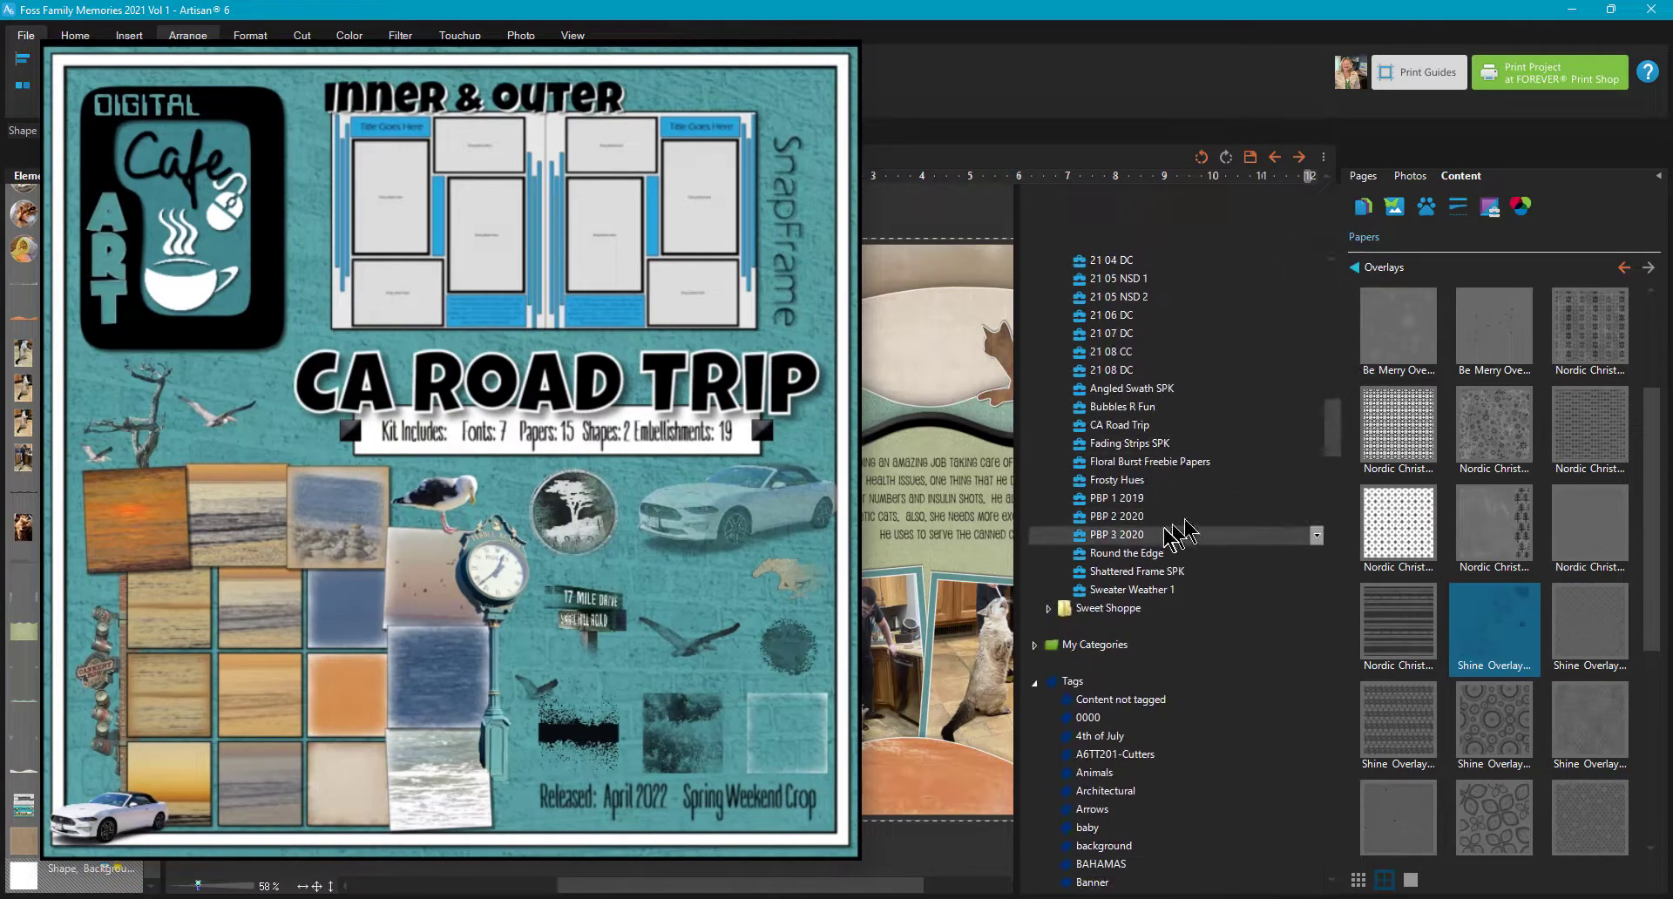
pyautogui.click(1118, 427)
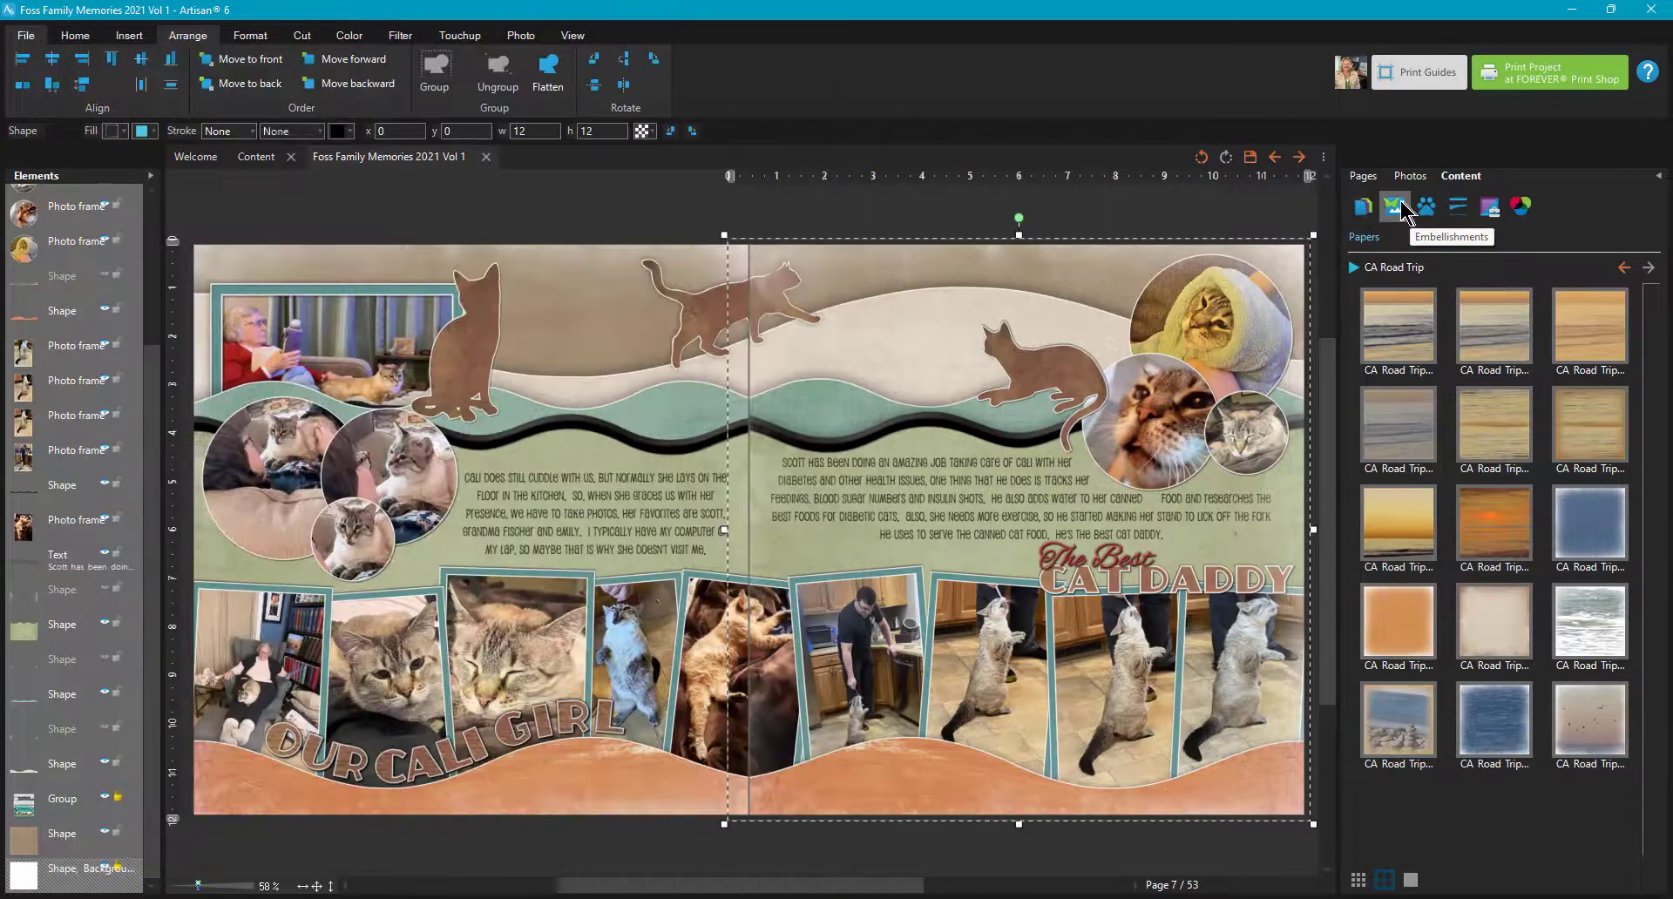
# Step: Preview the Splash Overlay 2 embellishment from the CA Road Trip kit, and close the preview
pyautogui.click(1363, 206)
pyautogui.moveTo(1655, 620); pyautogui.dragTo(1656, 731)
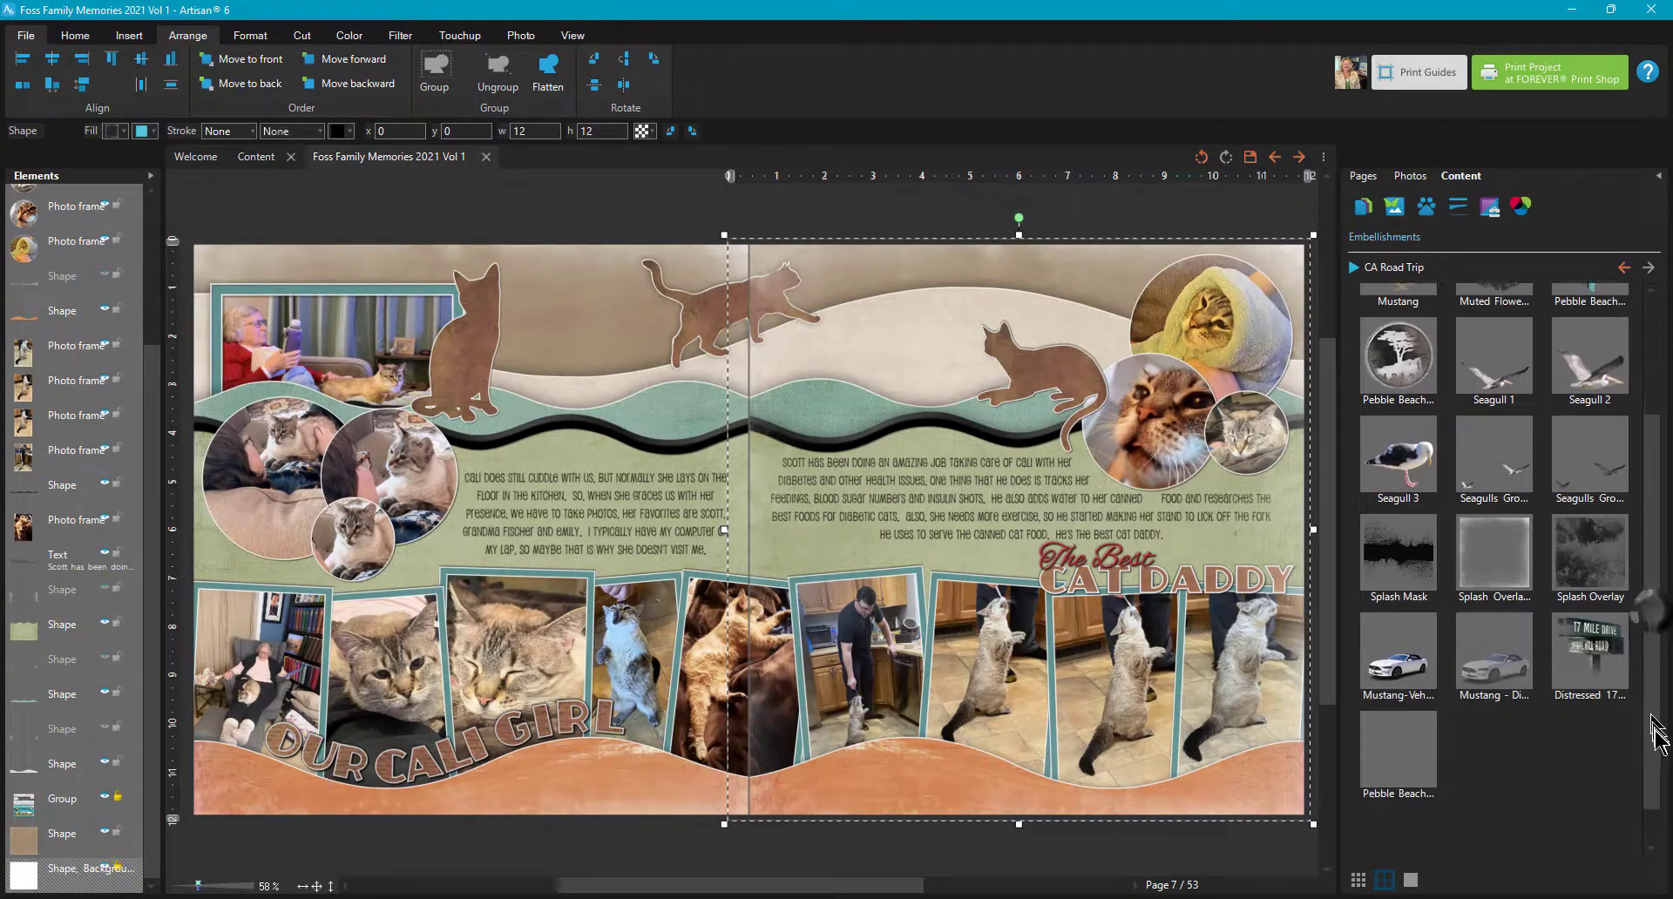
pyautogui.rightClick(1479, 551)
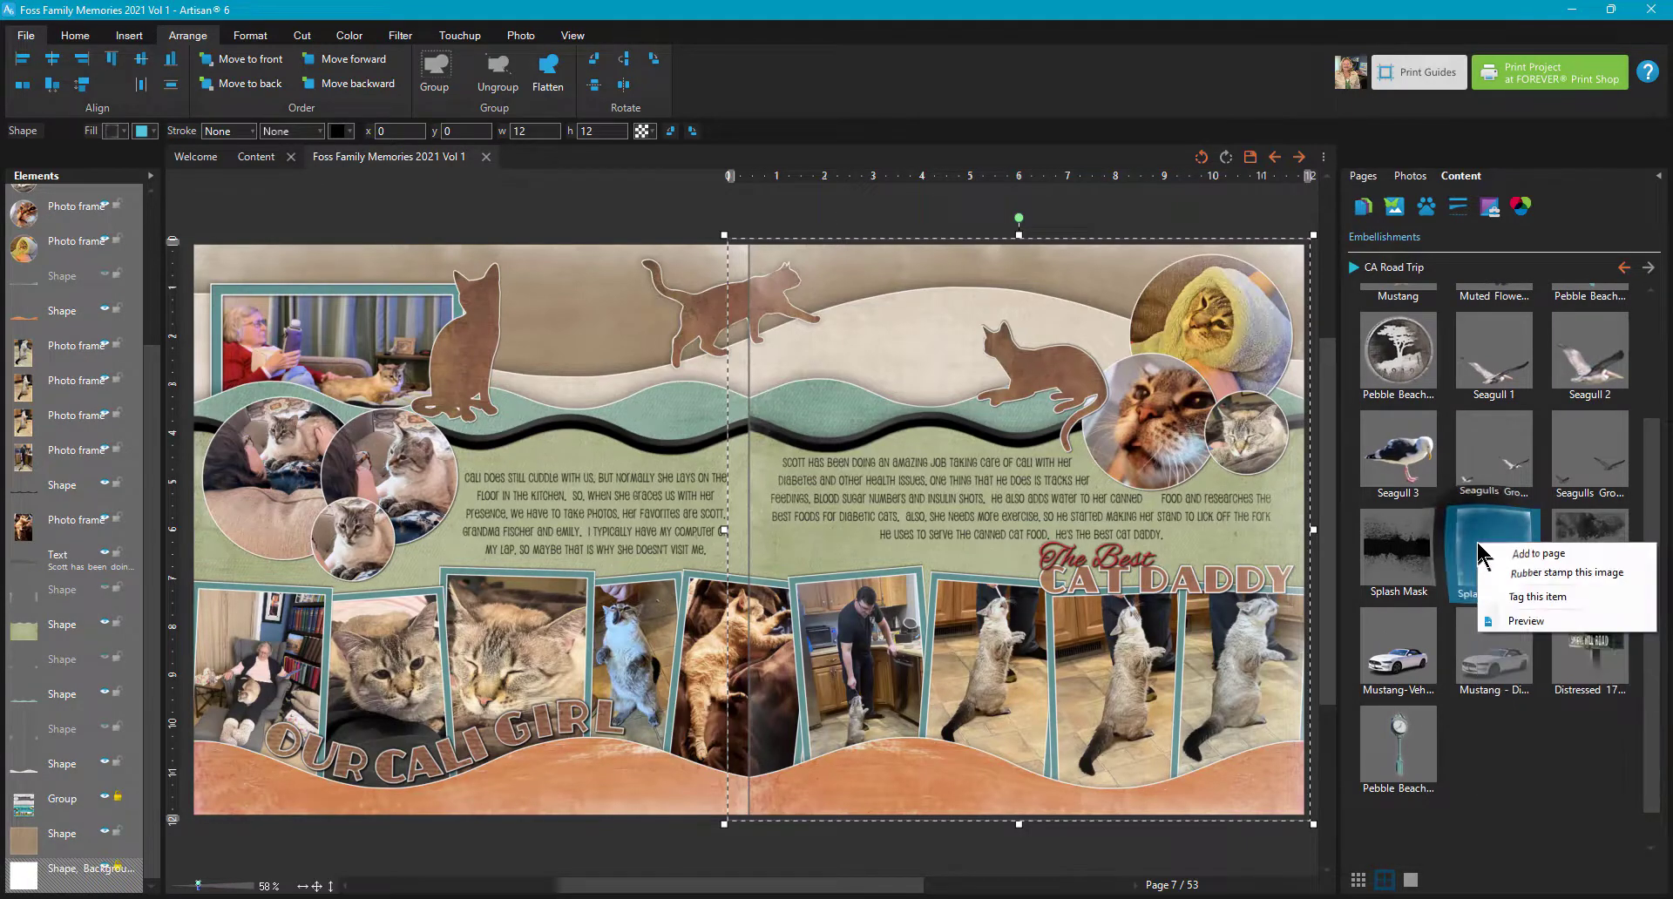
pyautogui.click(1510, 614)
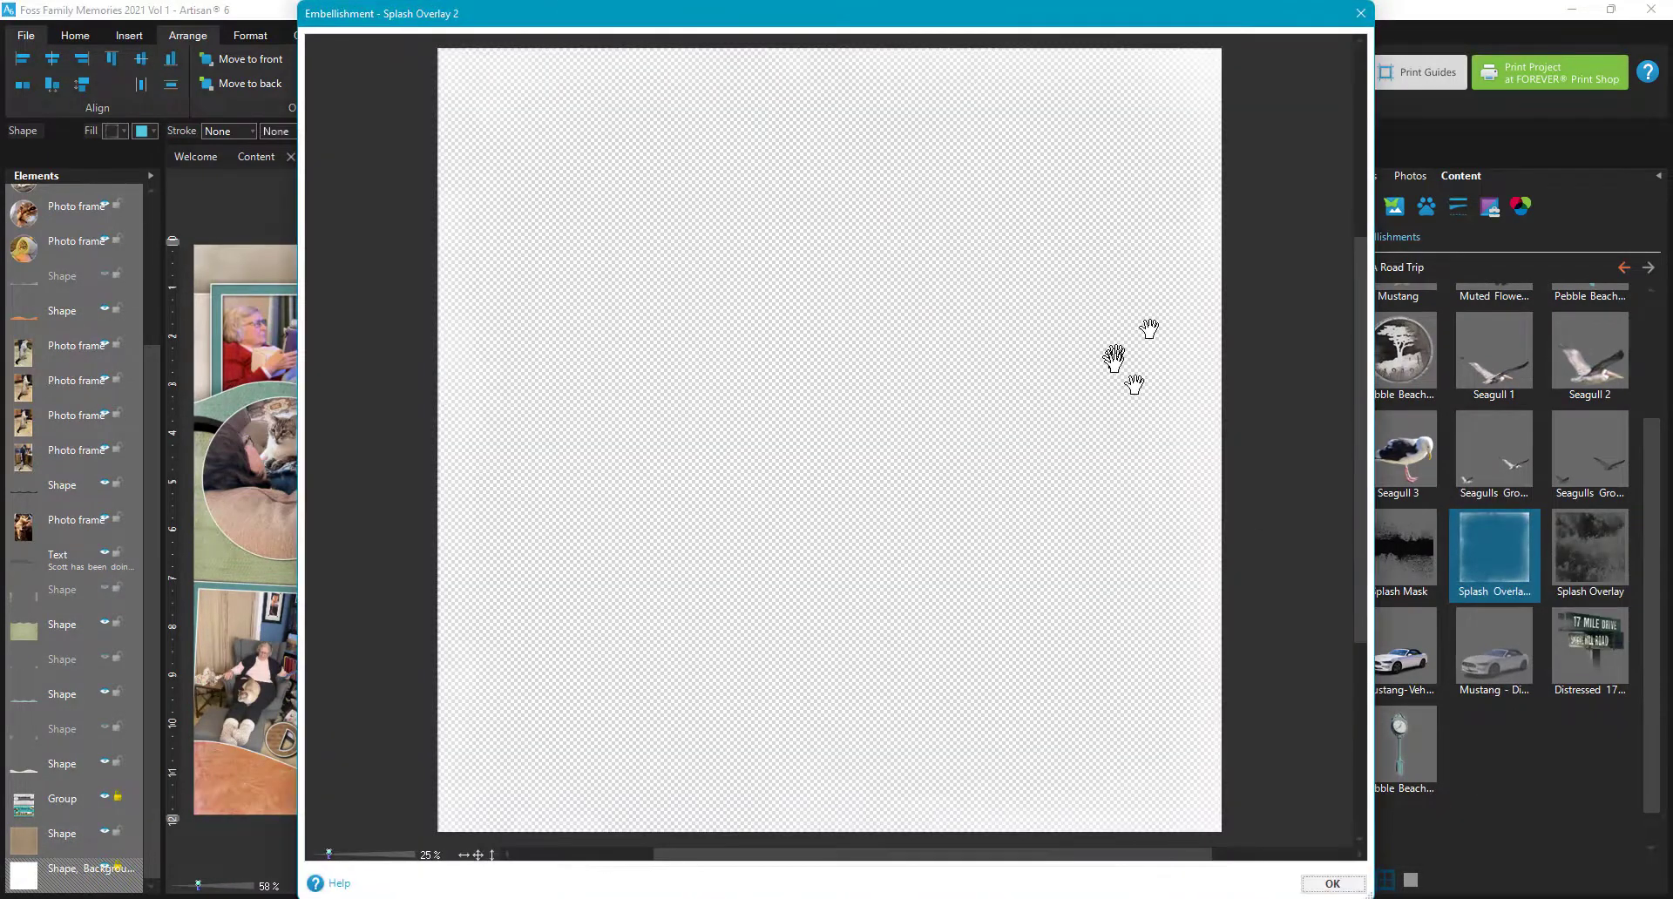
pyautogui.click(1347, 888)
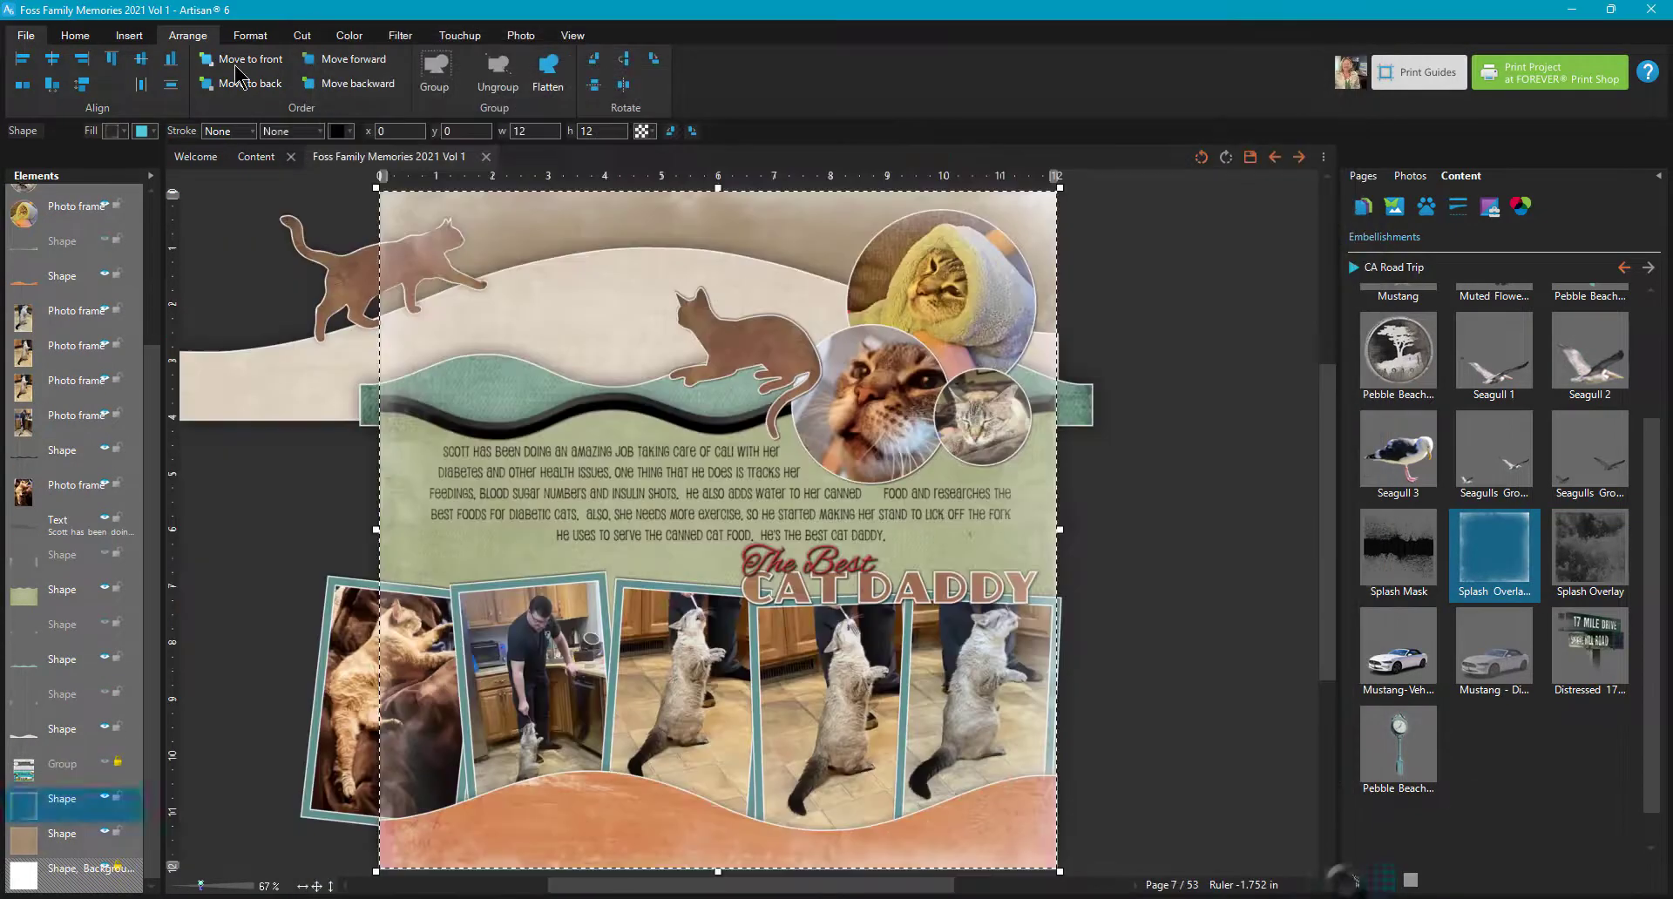
# Step: Move the splash overlay off the page onto the dark workspace to examine its edges, and undo the moves
pyautogui.scroll(-2, 355, 693)
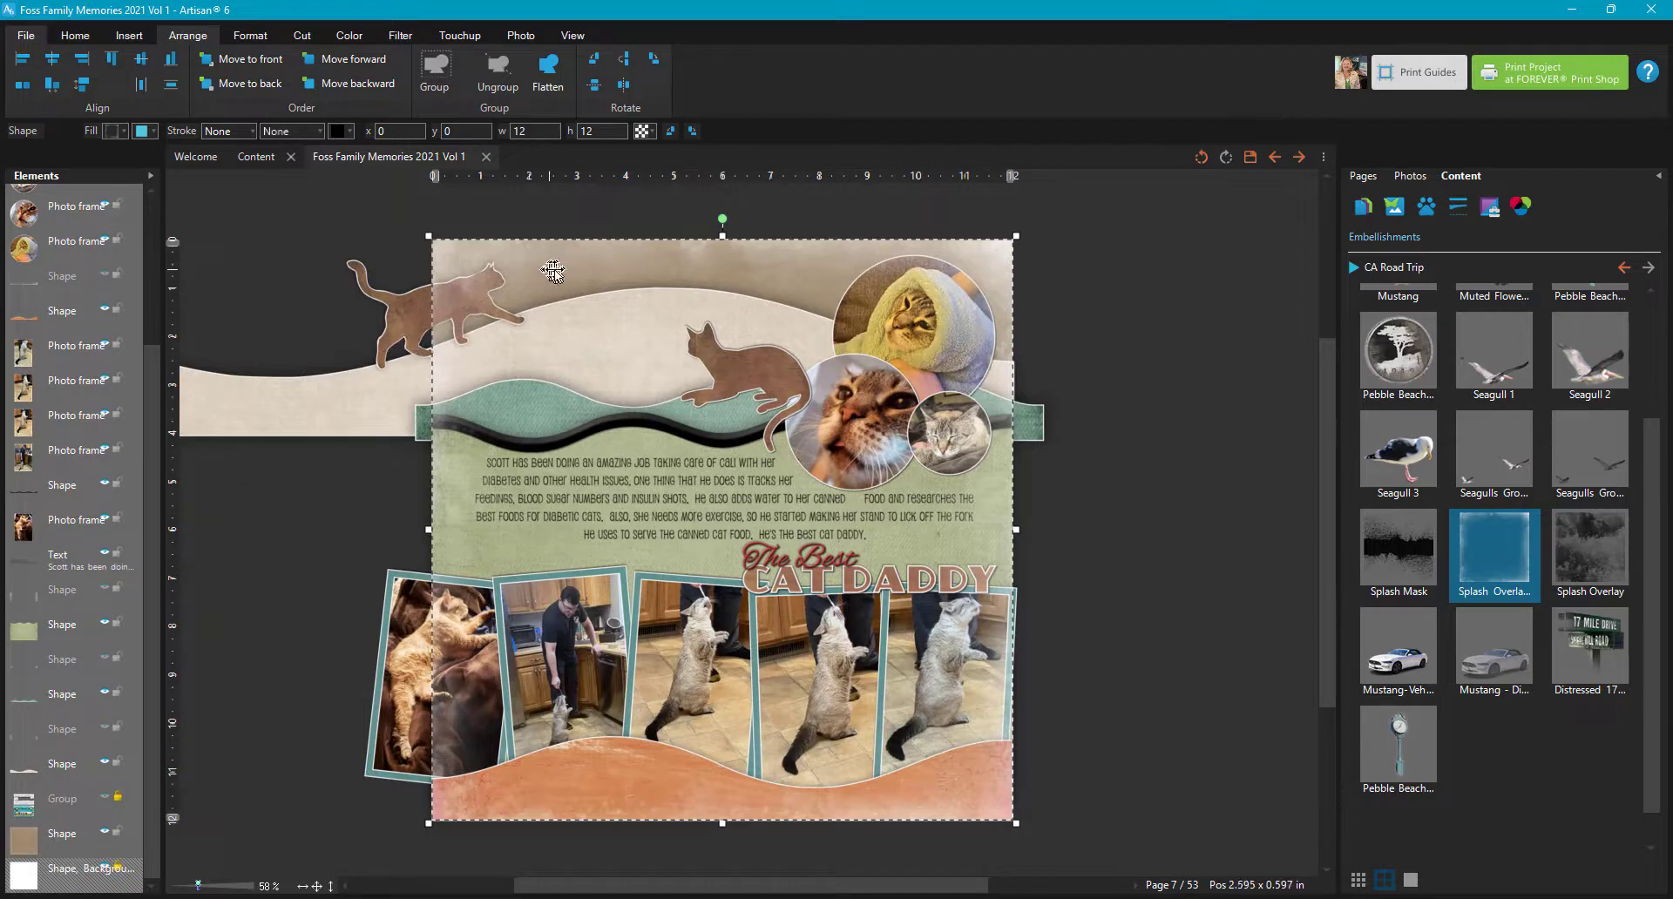
pyautogui.moveTo(443, 811); pyautogui.dragTo(450, 810)
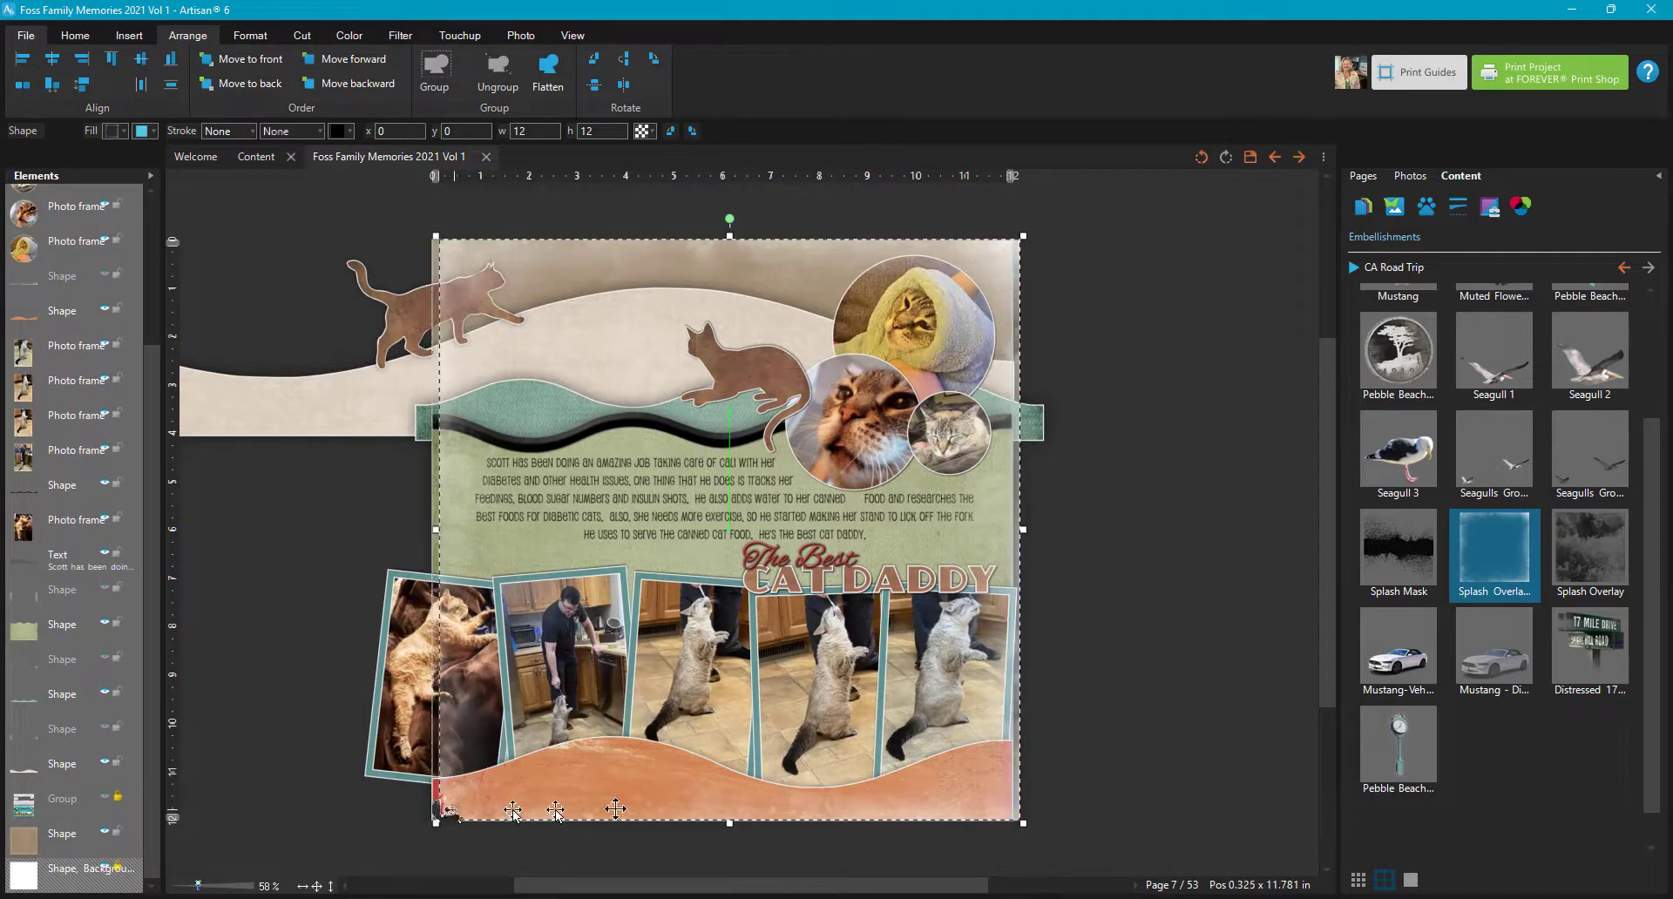
pyautogui.moveTo(615, 808); pyautogui.dragTo(1071, 823)
pyautogui.moveTo(961, 890); pyautogui.dragTo(1101, 890)
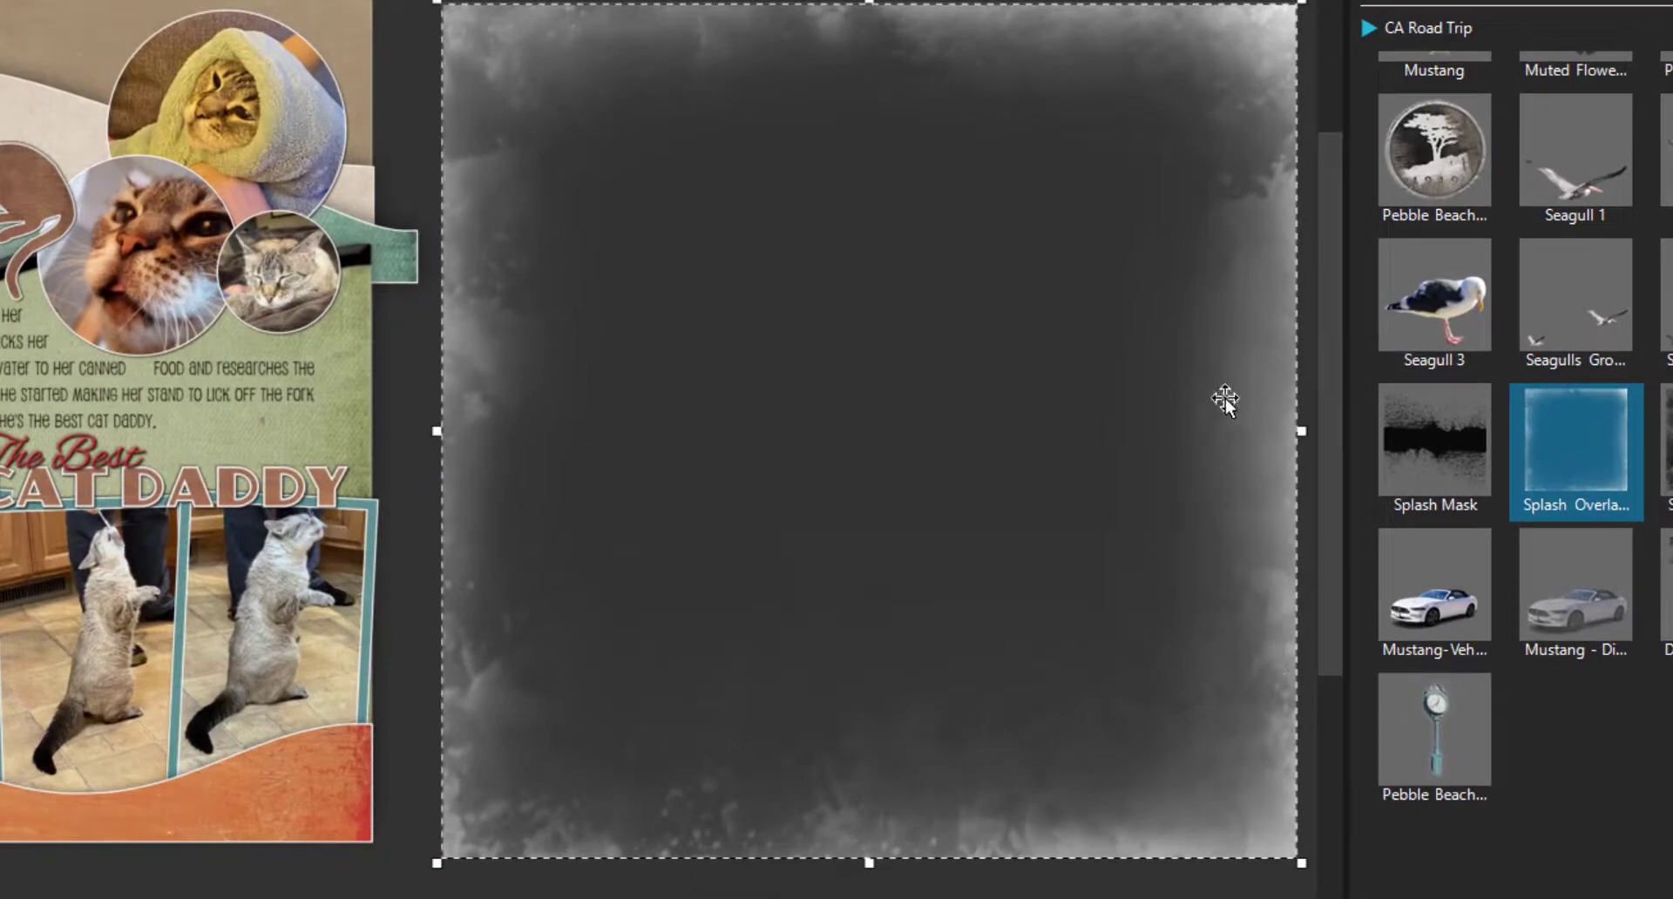
pyautogui.moveTo(1225, 400); pyautogui.dragTo(1195, 392)
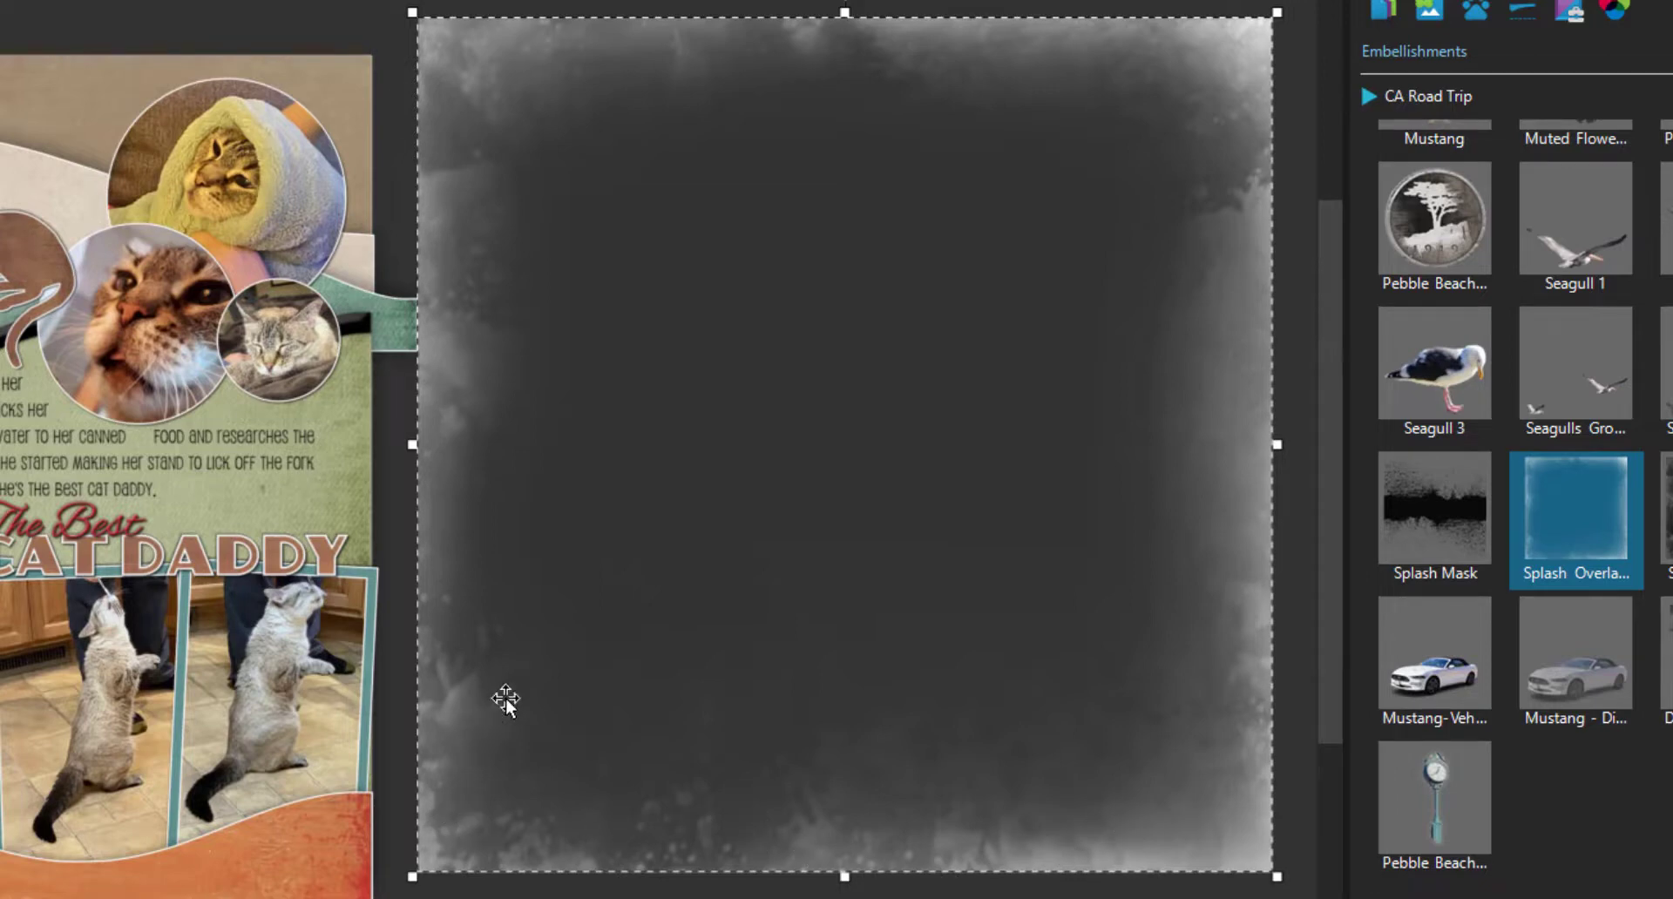
pyautogui.moveTo(637, 778); pyautogui.dragTo(662, 832)
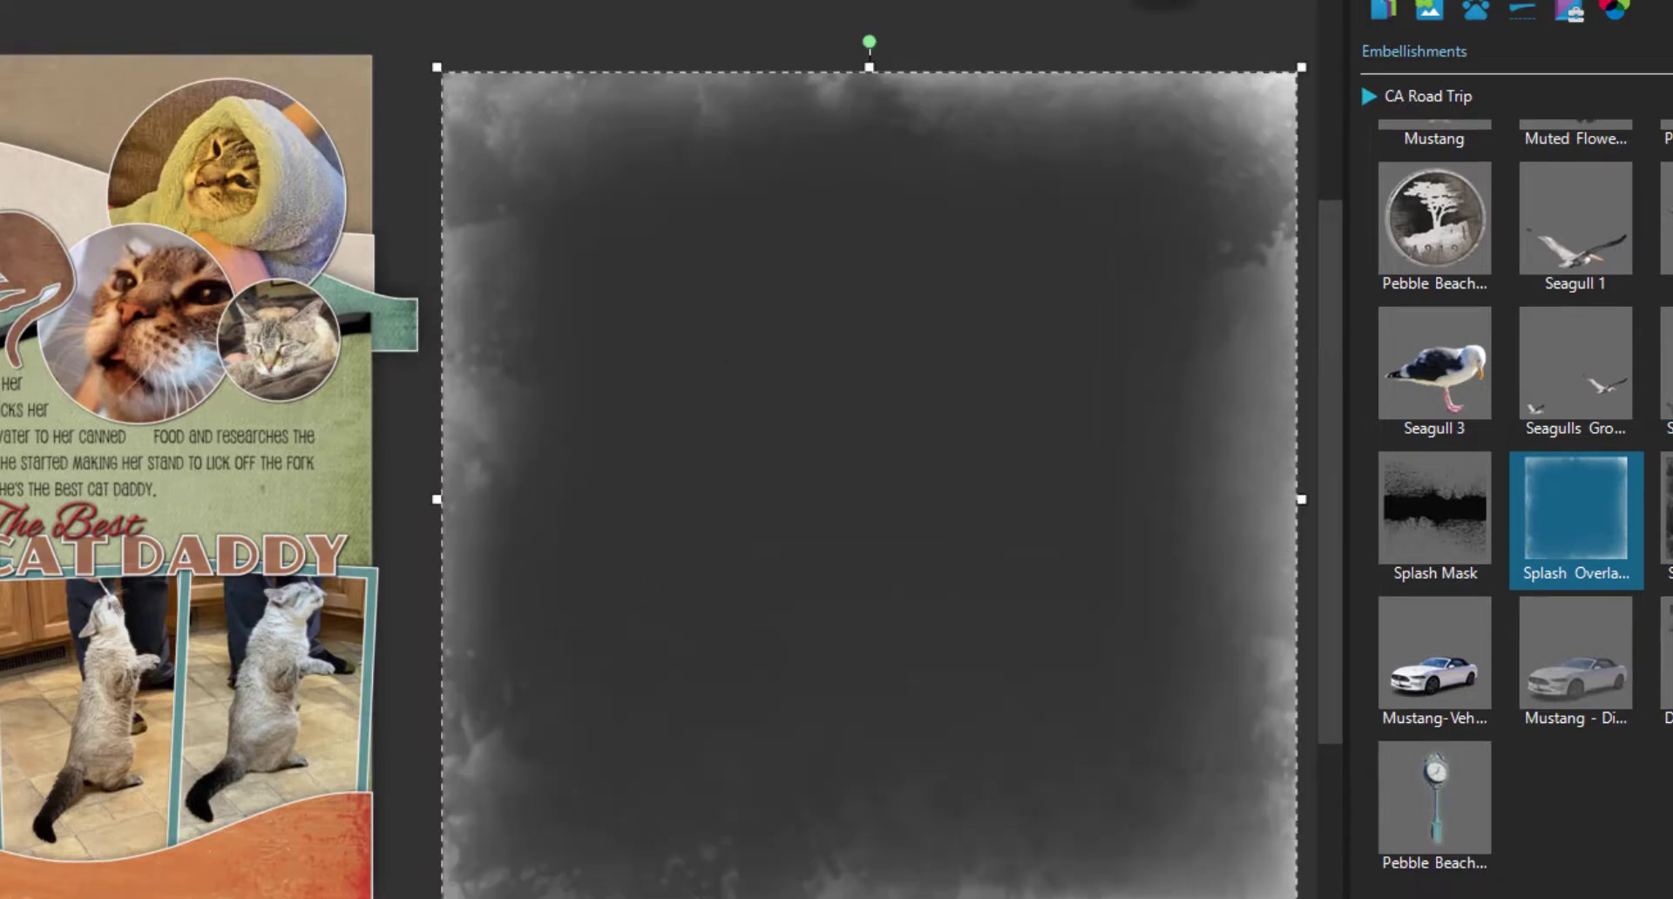
pyautogui.press('Delete')
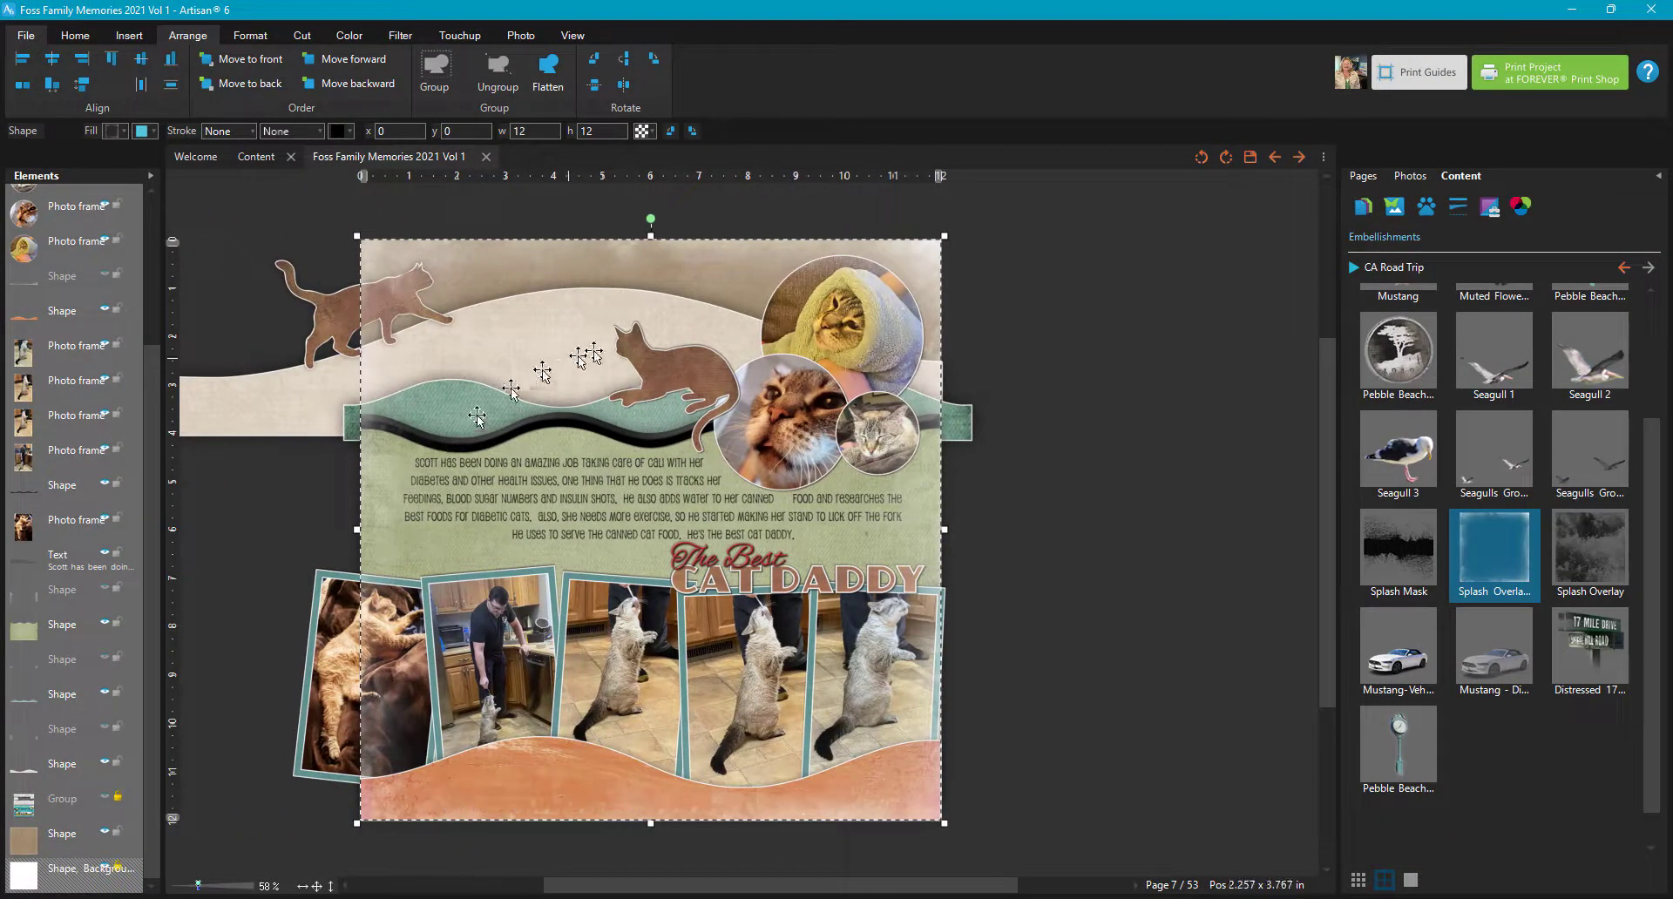
# Step: Send the splash overlay to the back, raise it just above the brown background paper, and deselect it
pyautogui.click(259, 85)
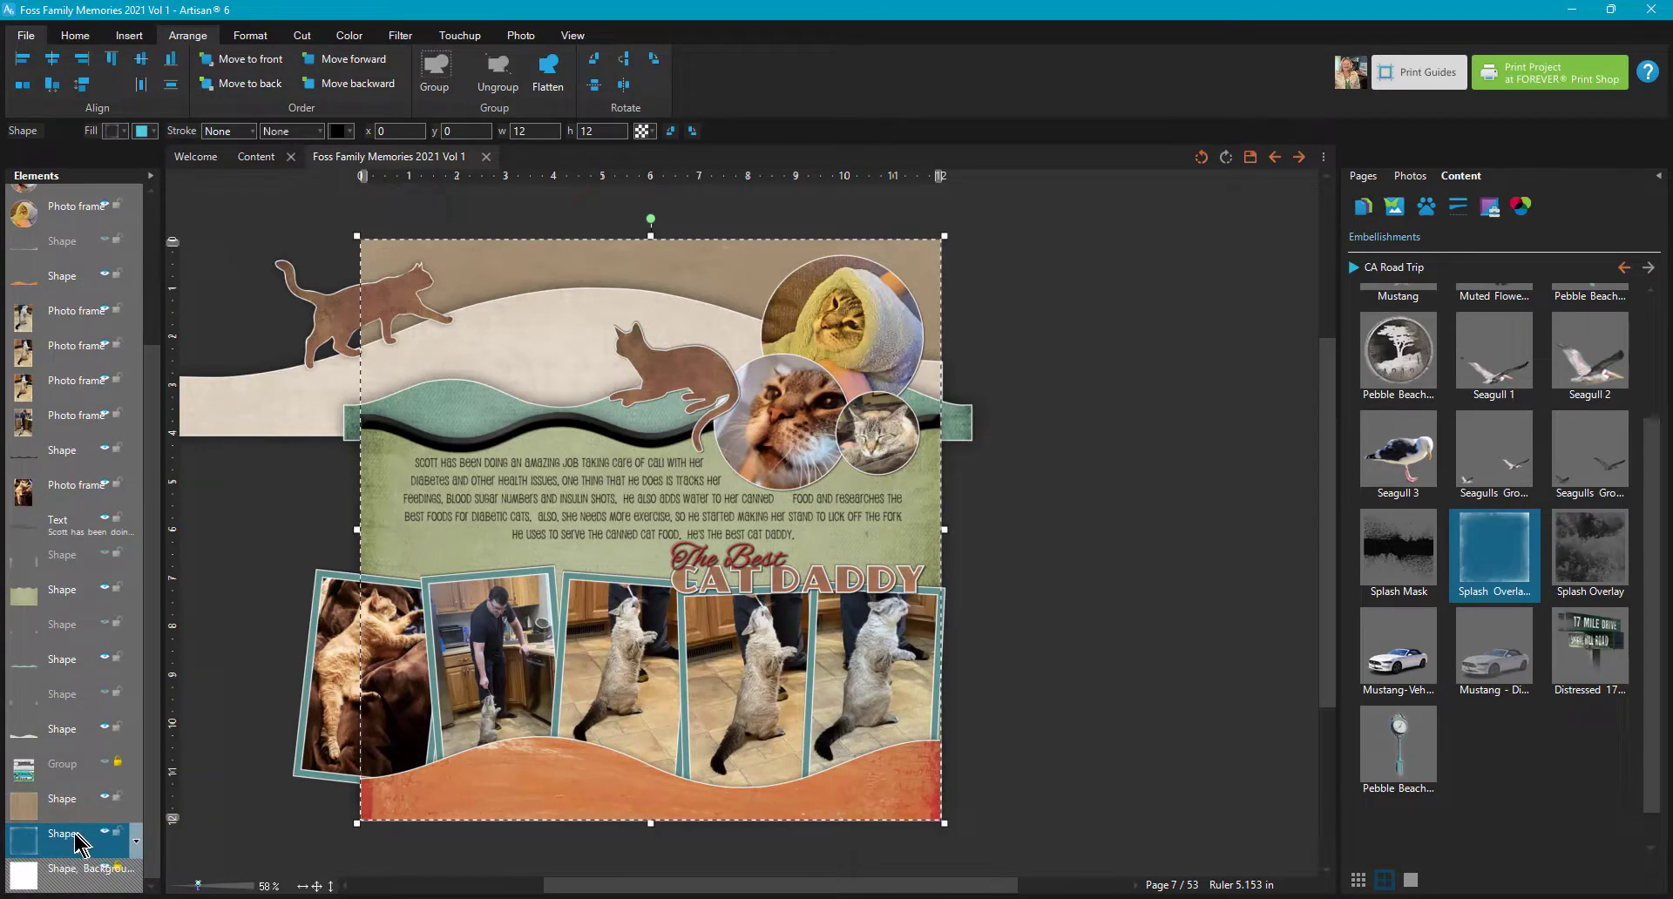
pyautogui.moveTo(74, 819); pyautogui.dragTo(74, 795)
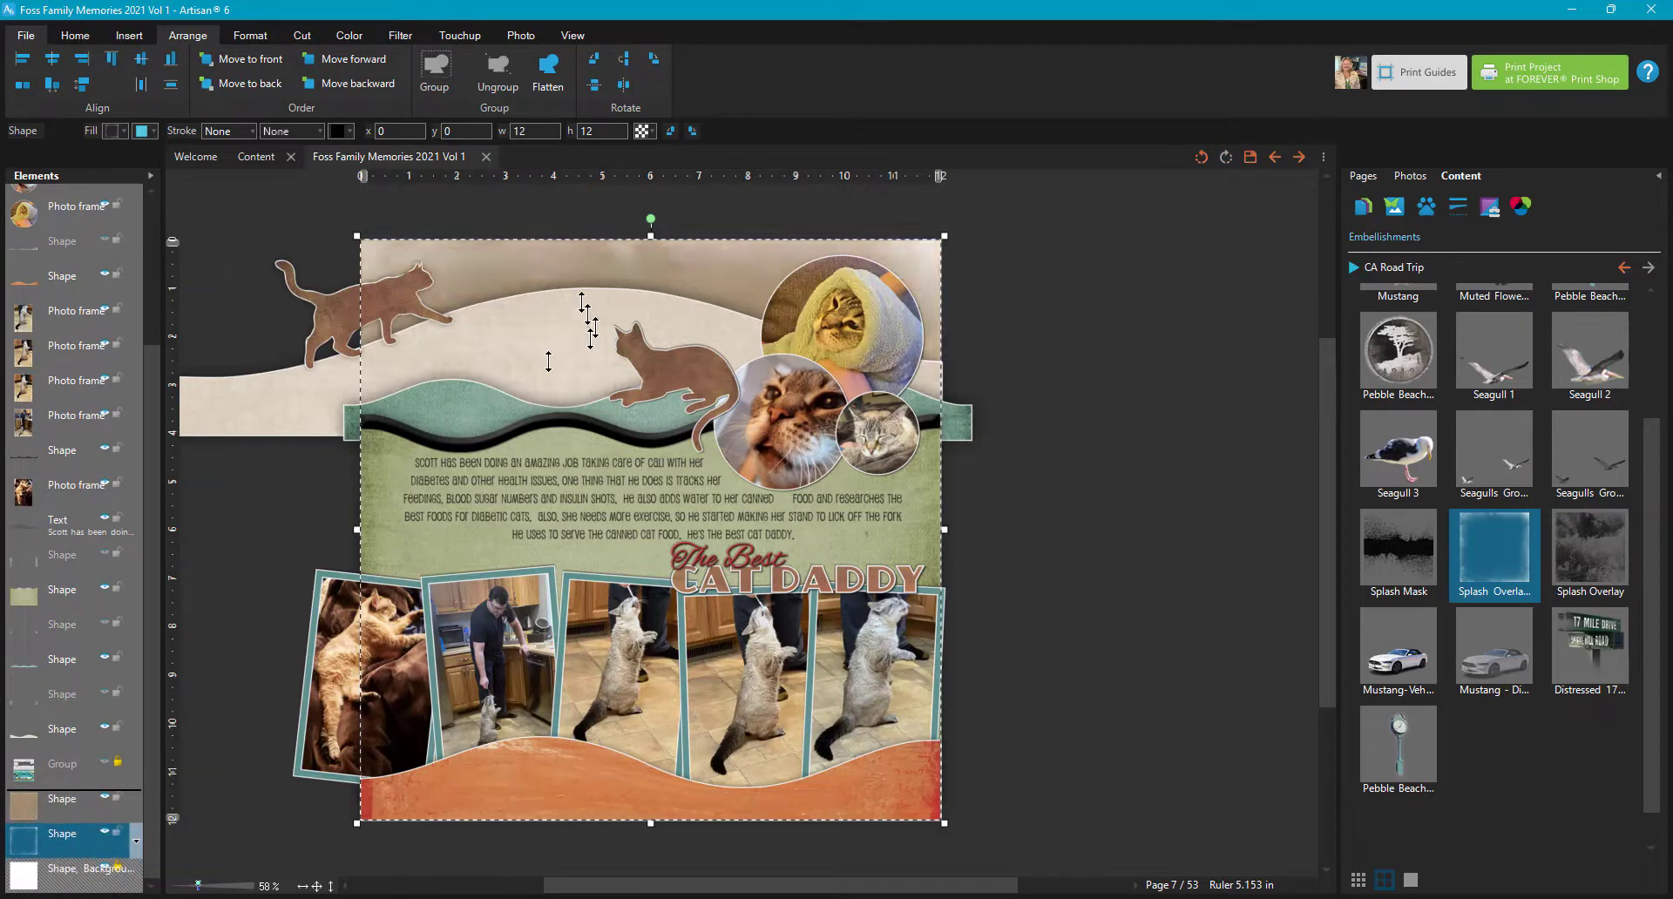
pyautogui.click(1083, 450)
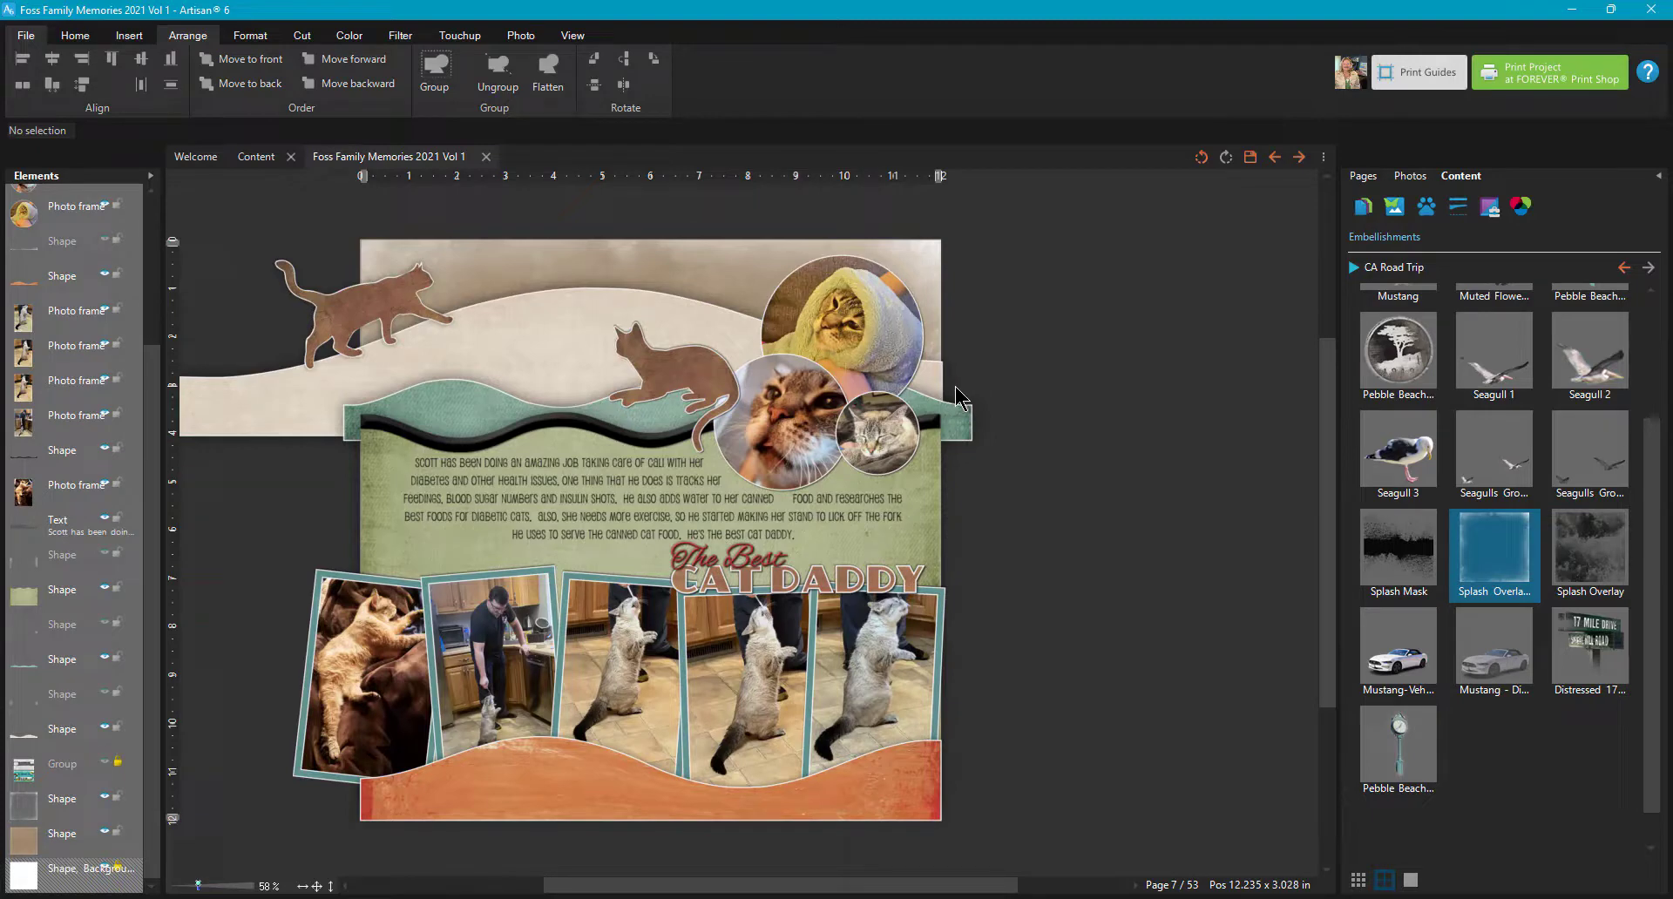
# Step: Bring the splash overlay to the front, over all photos and shapes on the page
pyautogui.click(926, 774)
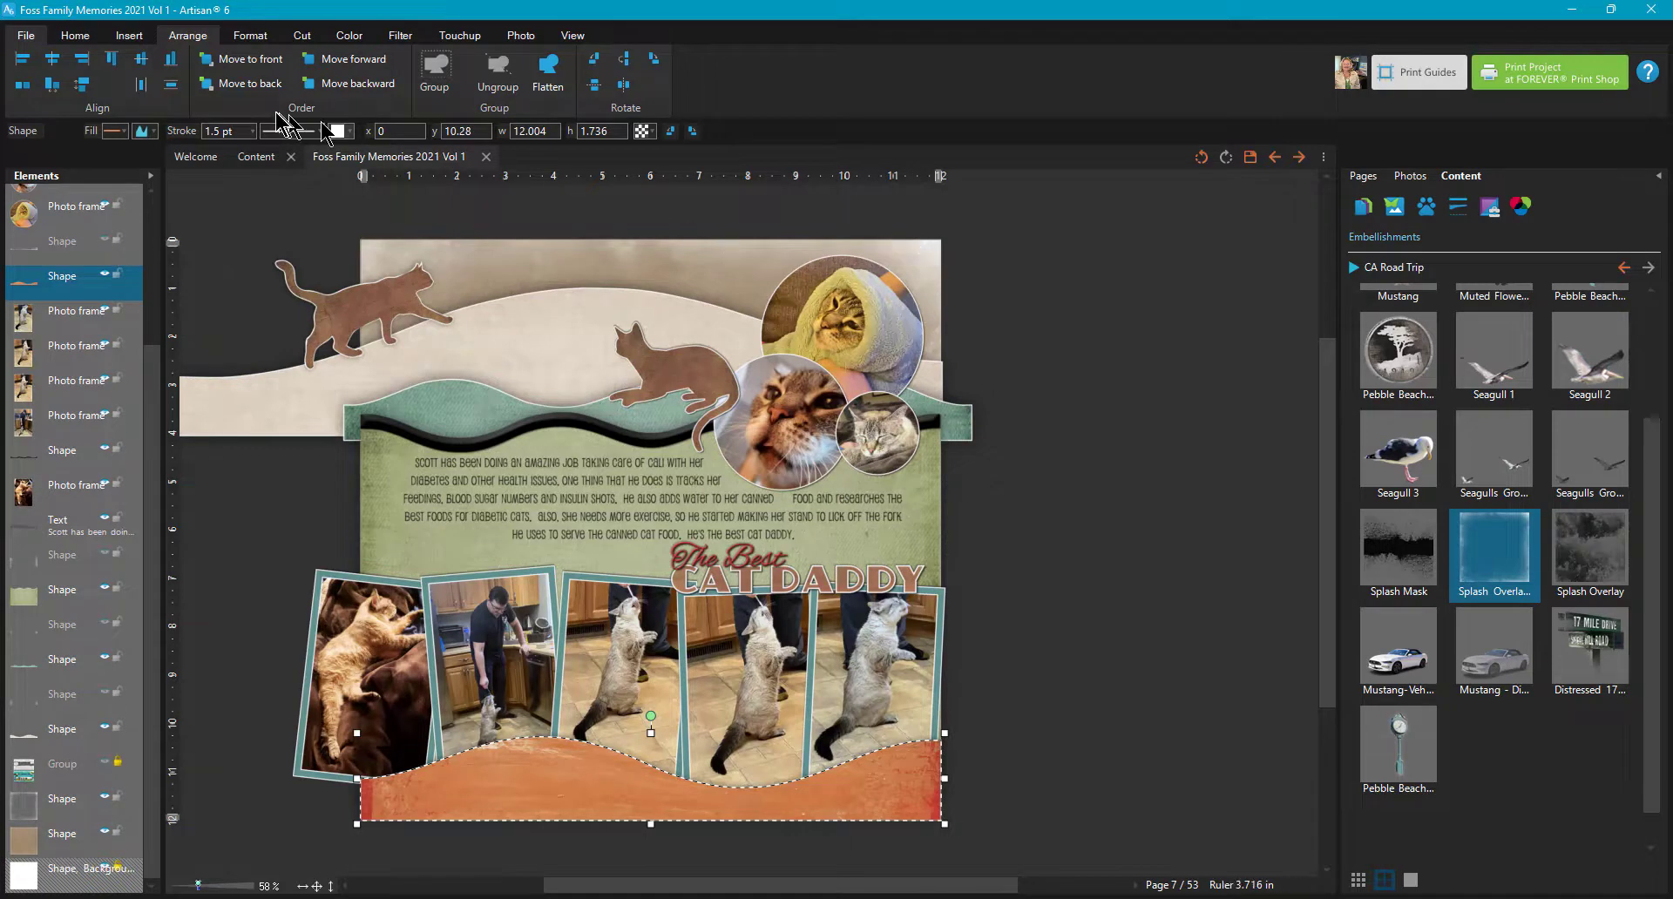
pyautogui.click(259, 63)
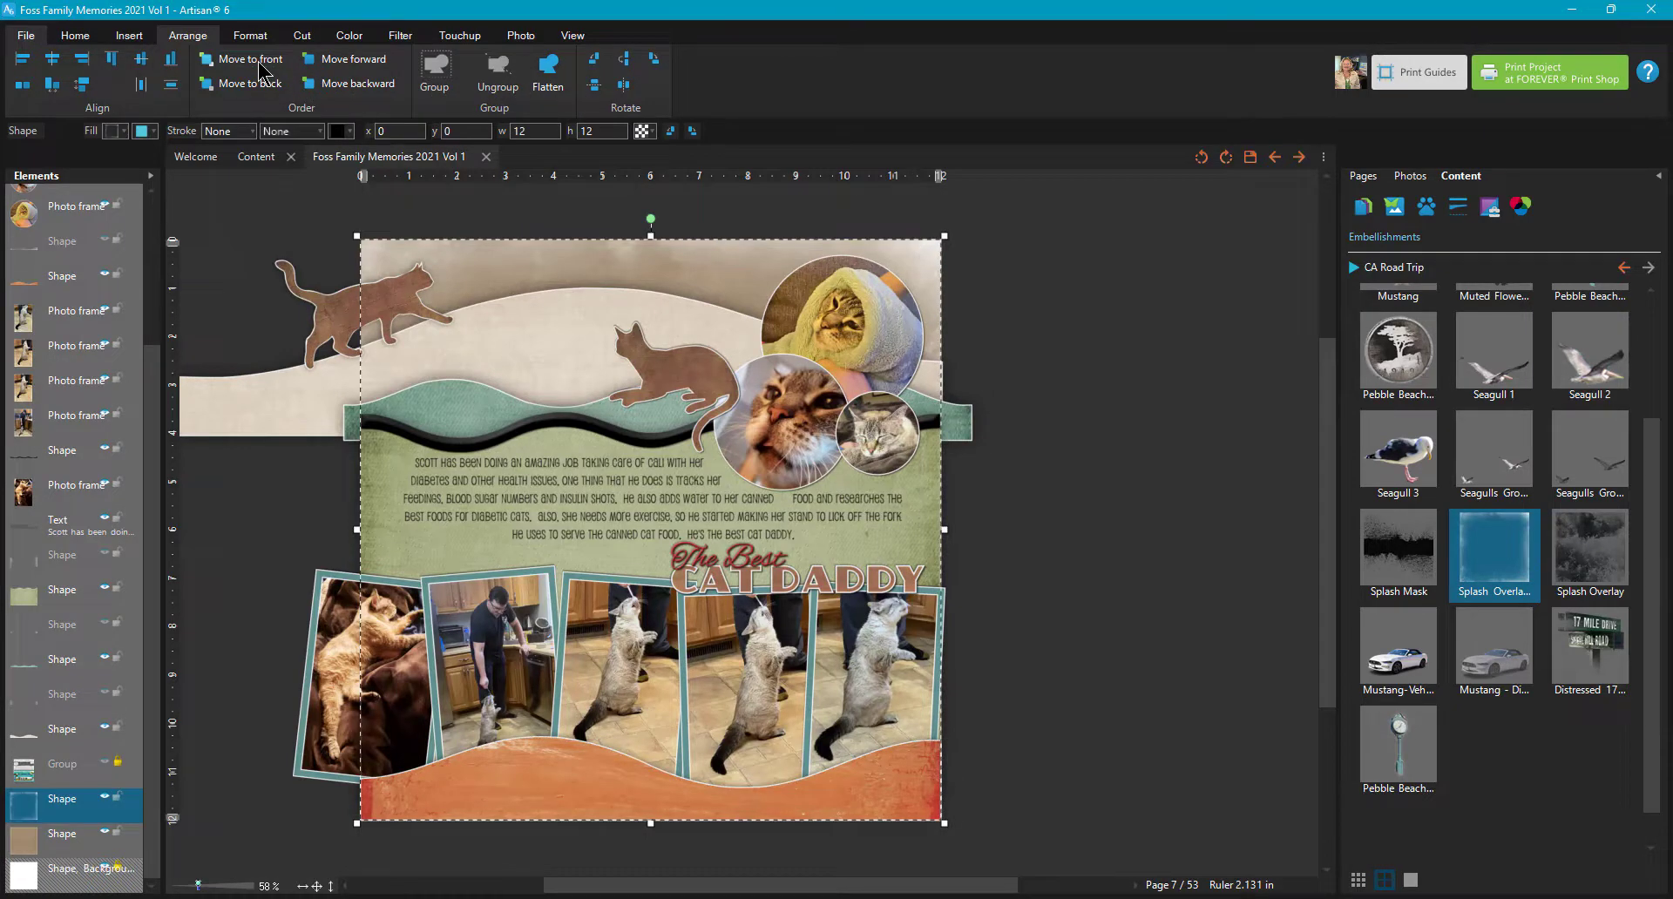
pyautogui.click(259, 64)
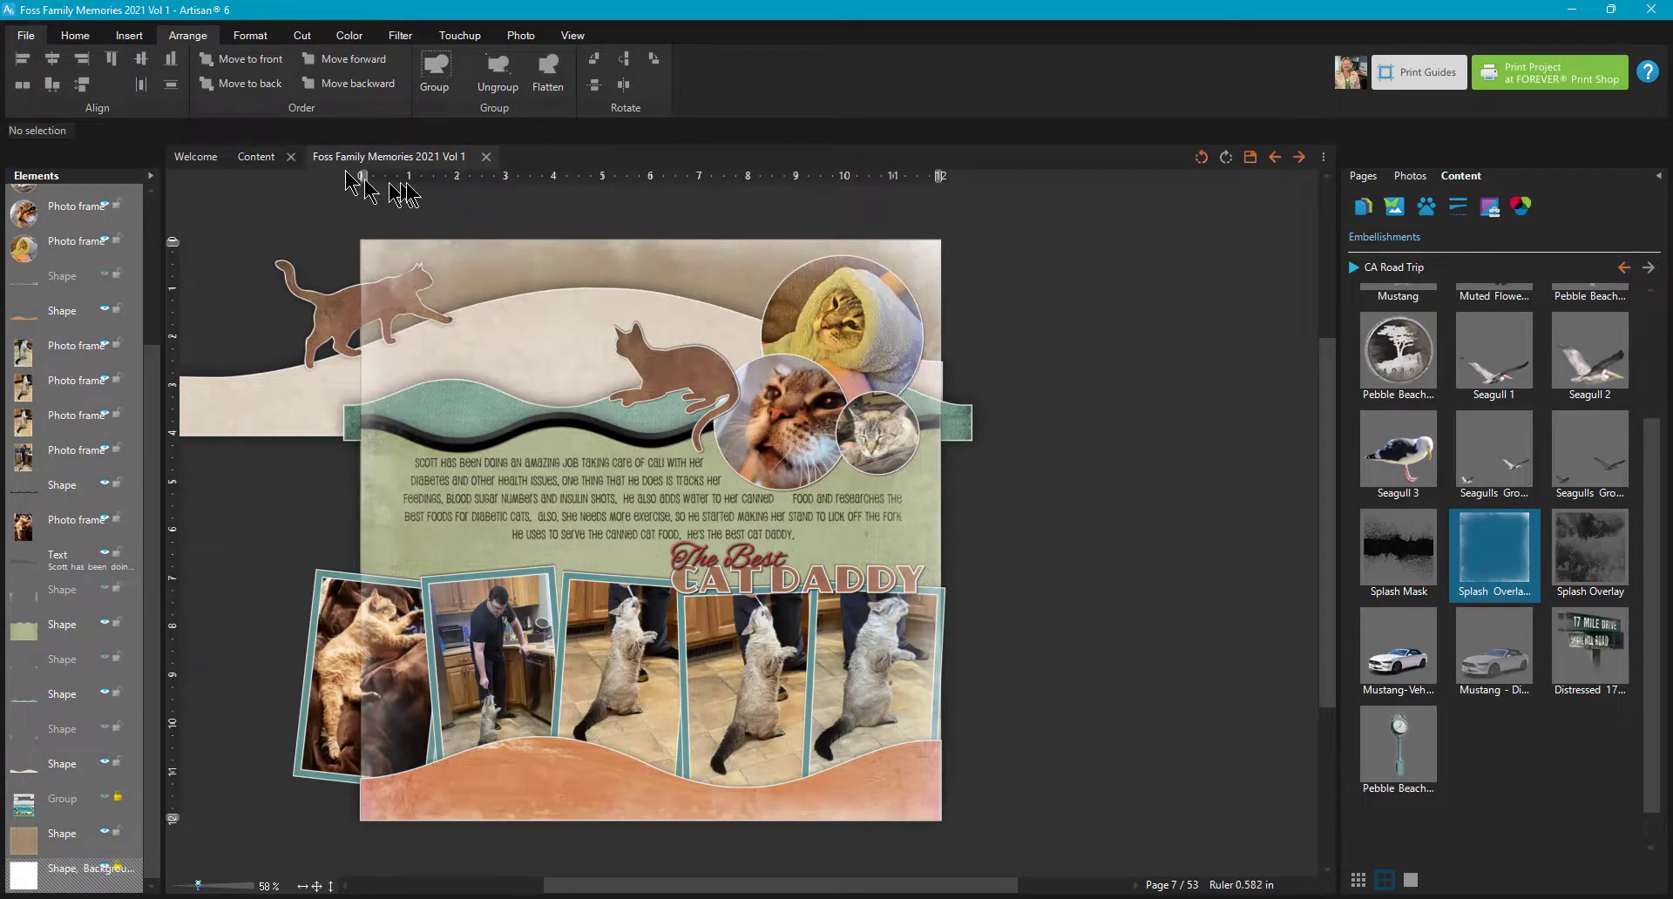
# Step: Send the splash overlay to the back of the page, and move it forward one level above the brown paper
pyautogui.click(368, 253)
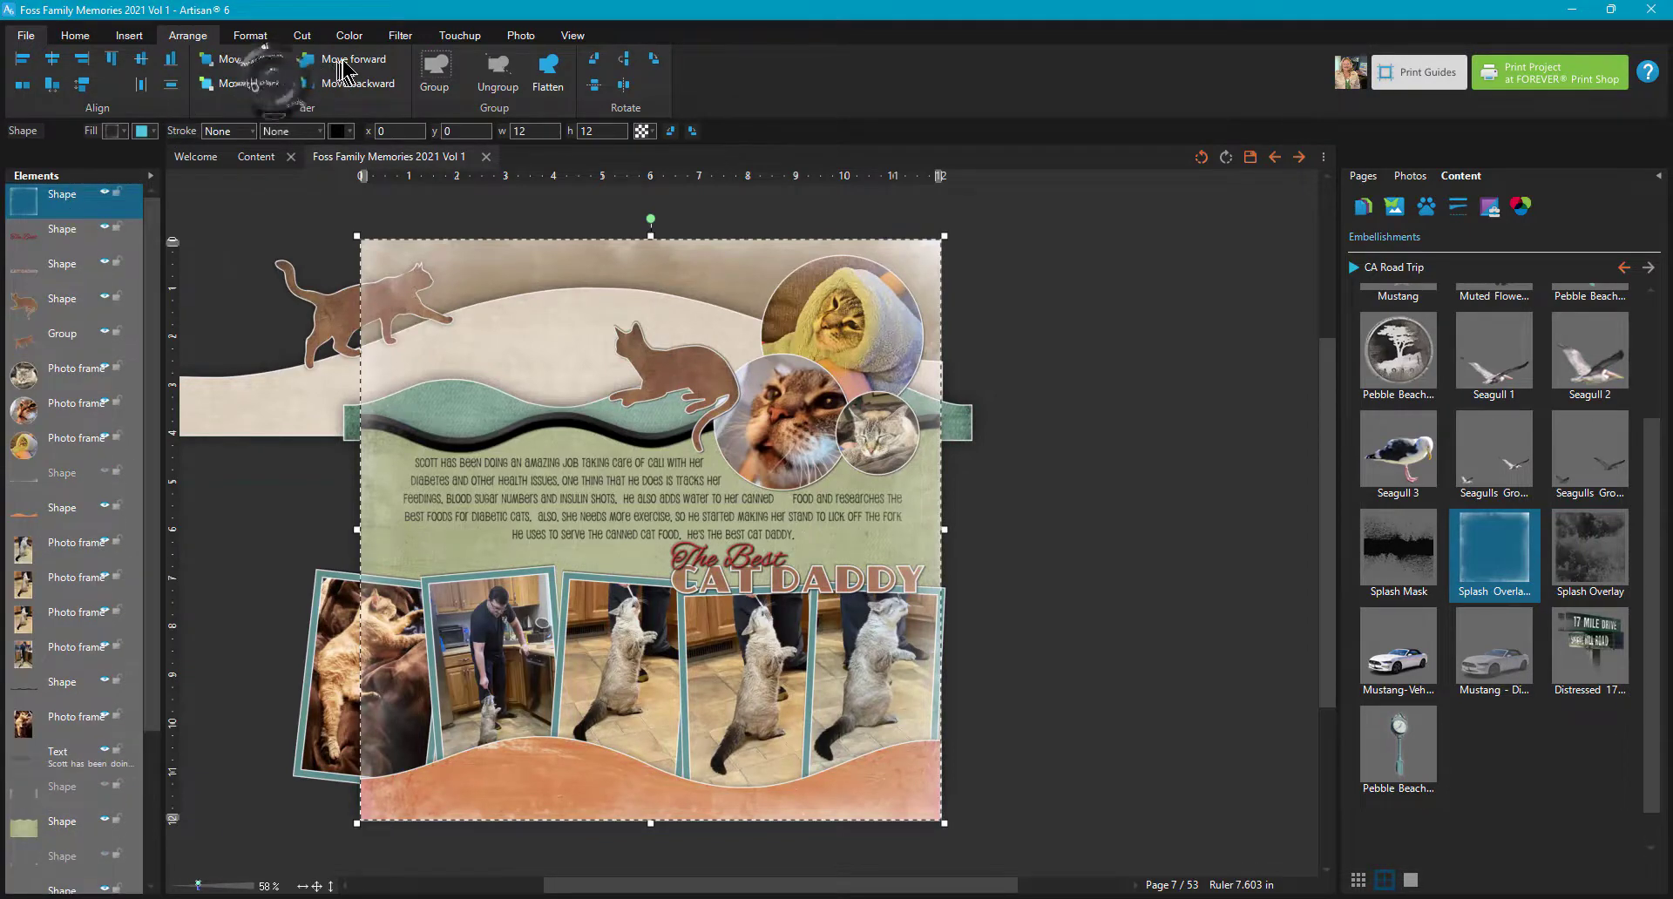
pyautogui.click(248, 84)
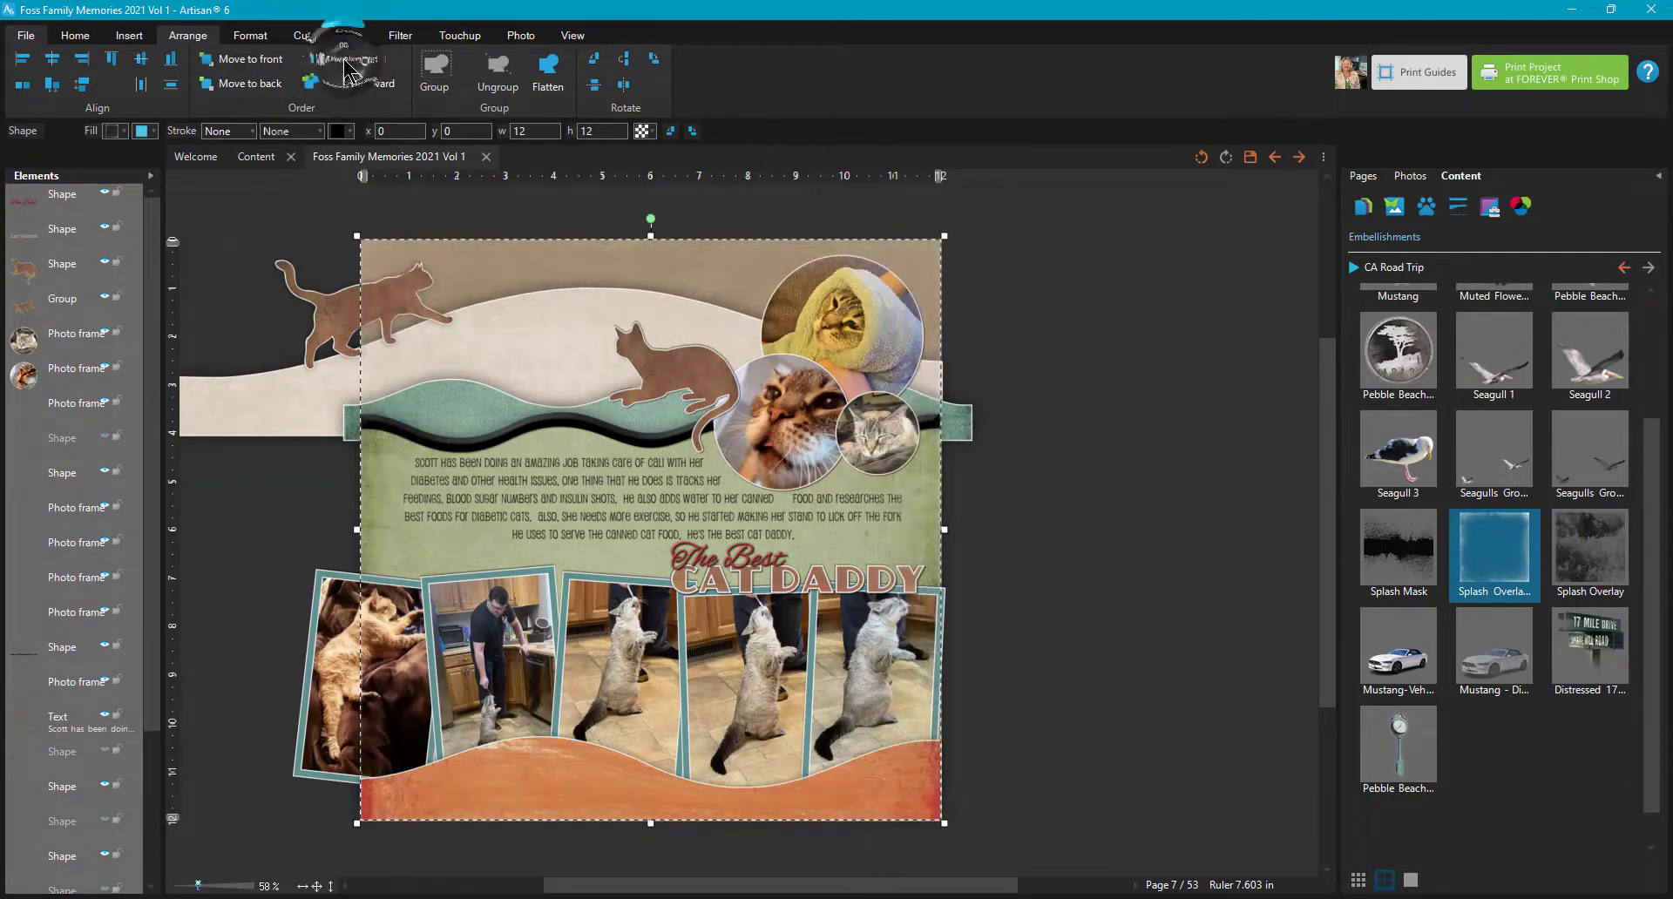
pyautogui.click(348, 59)
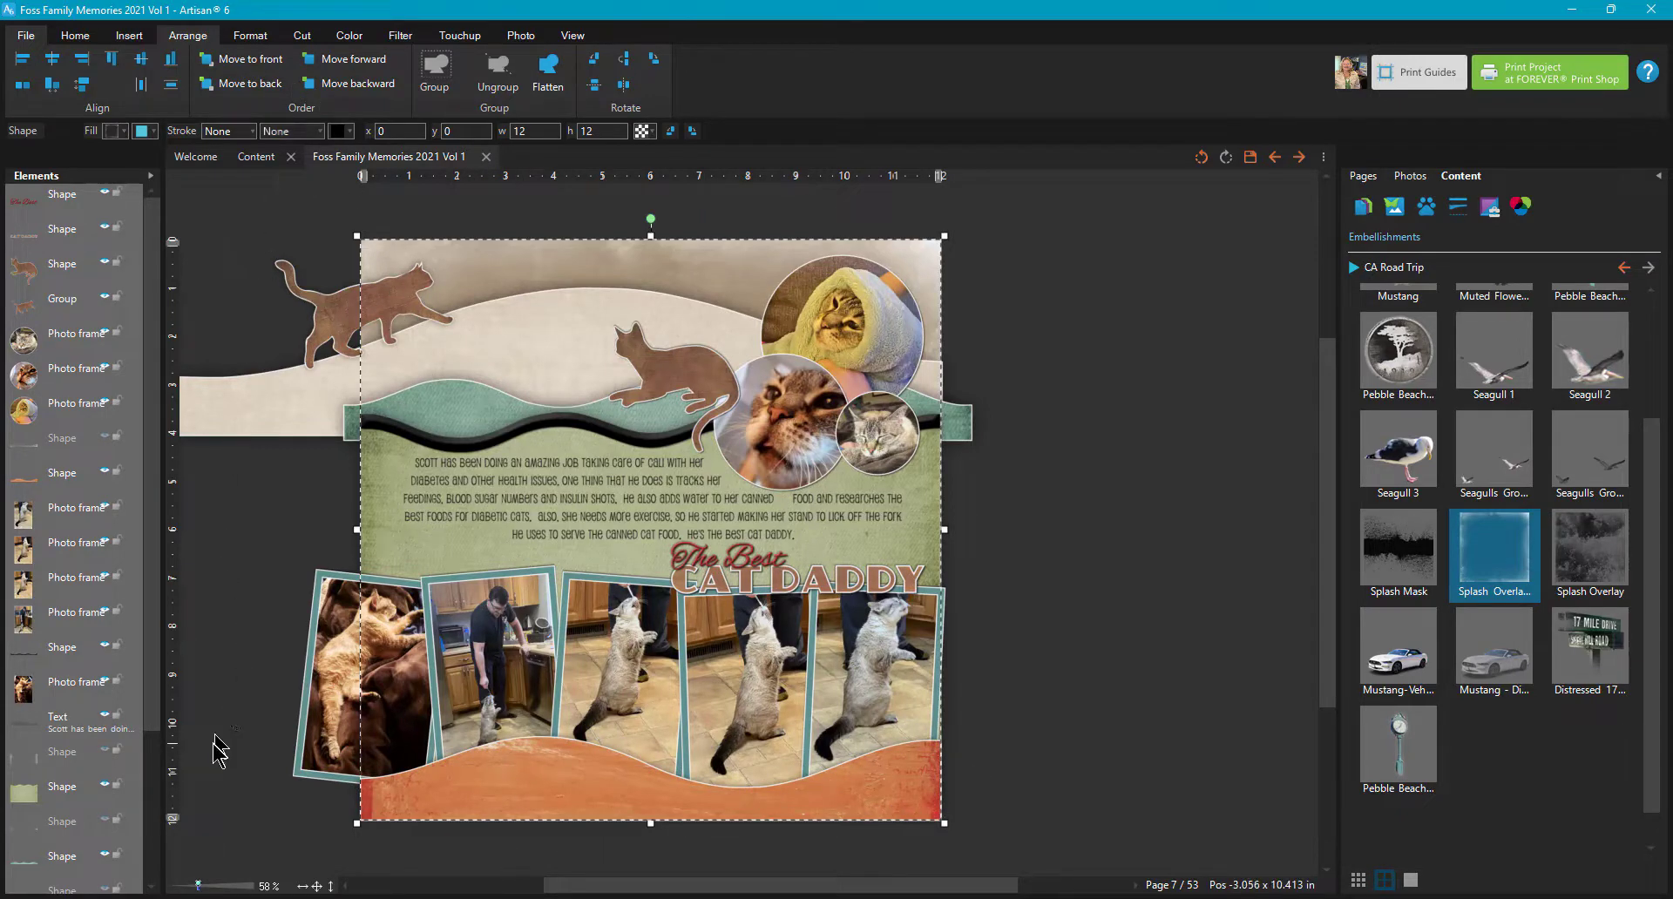
# Step: Start a custom cut on the splash overlay, placing points around the orange paper's left edge, both bottom corners and the right edge's wave top
pyautogui.click(317, 886)
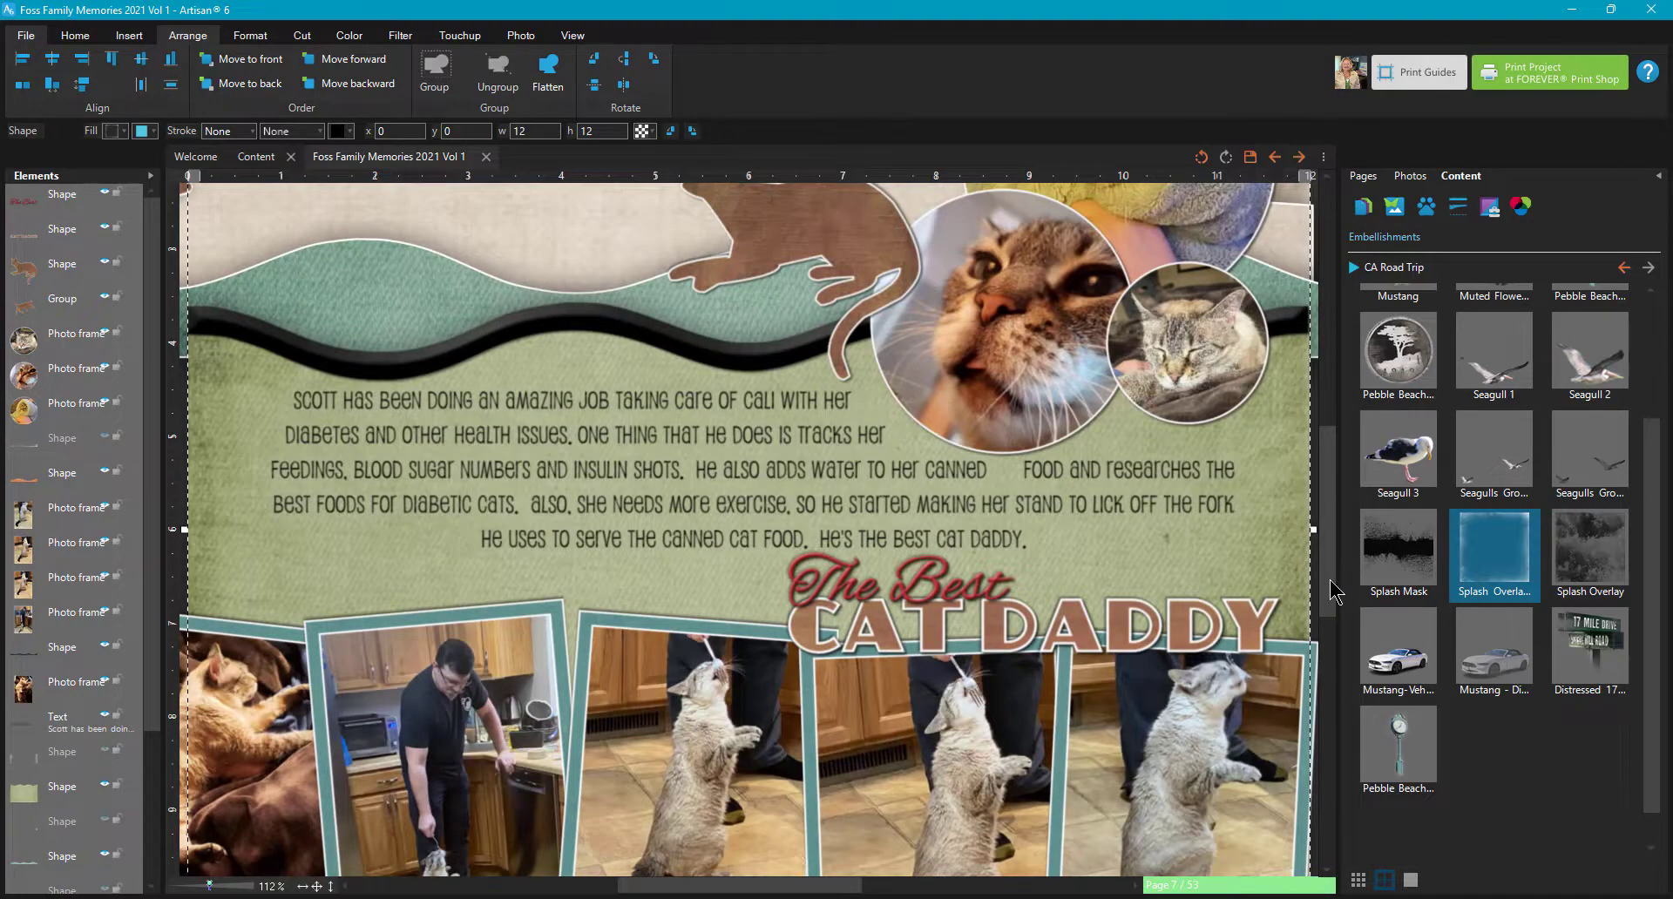
pyautogui.moveTo(1331, 593); pyautogui.dragTo(1337, 732)
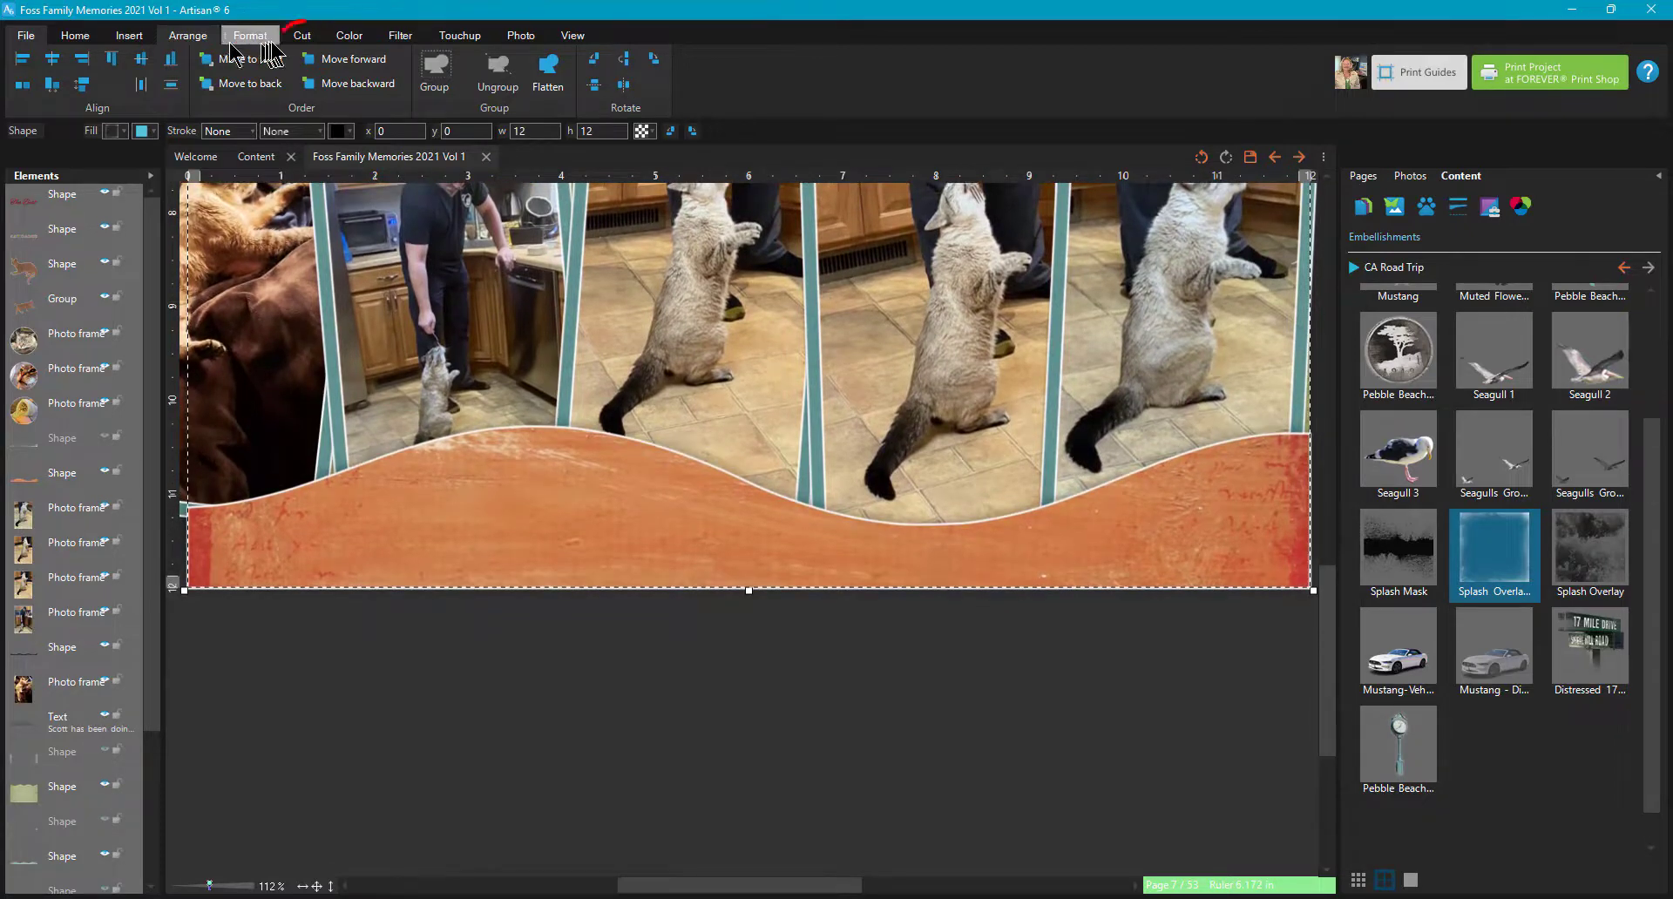
pyautogui.click(301, 35)
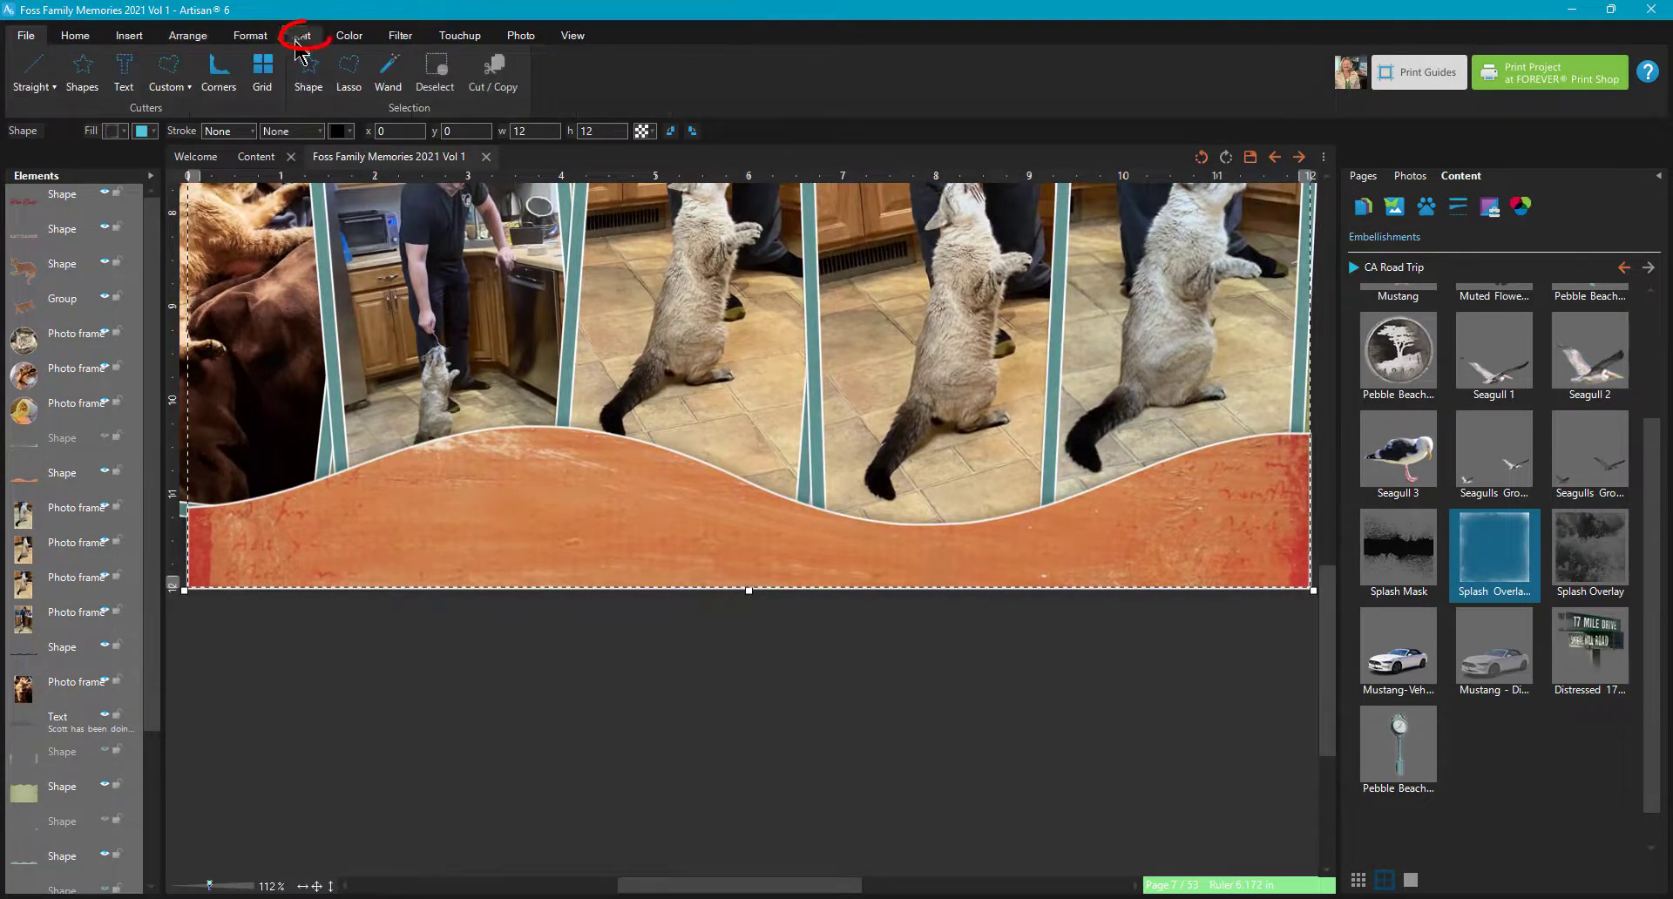
pyautogui.click(197, 96)
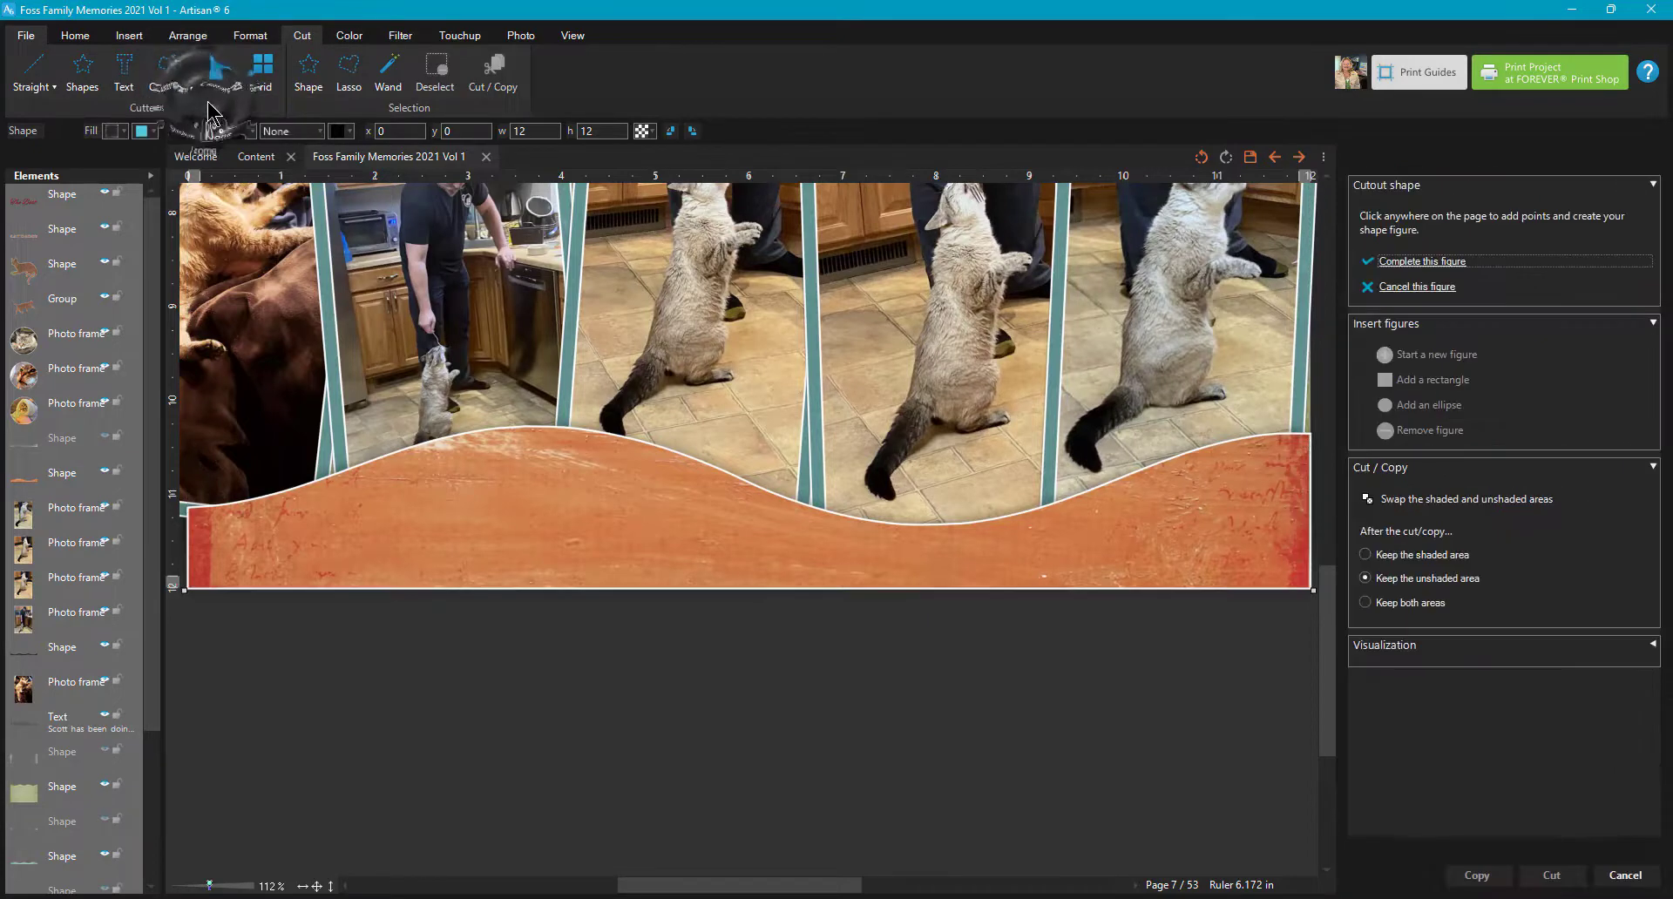
pyautogui.click(184, 505)
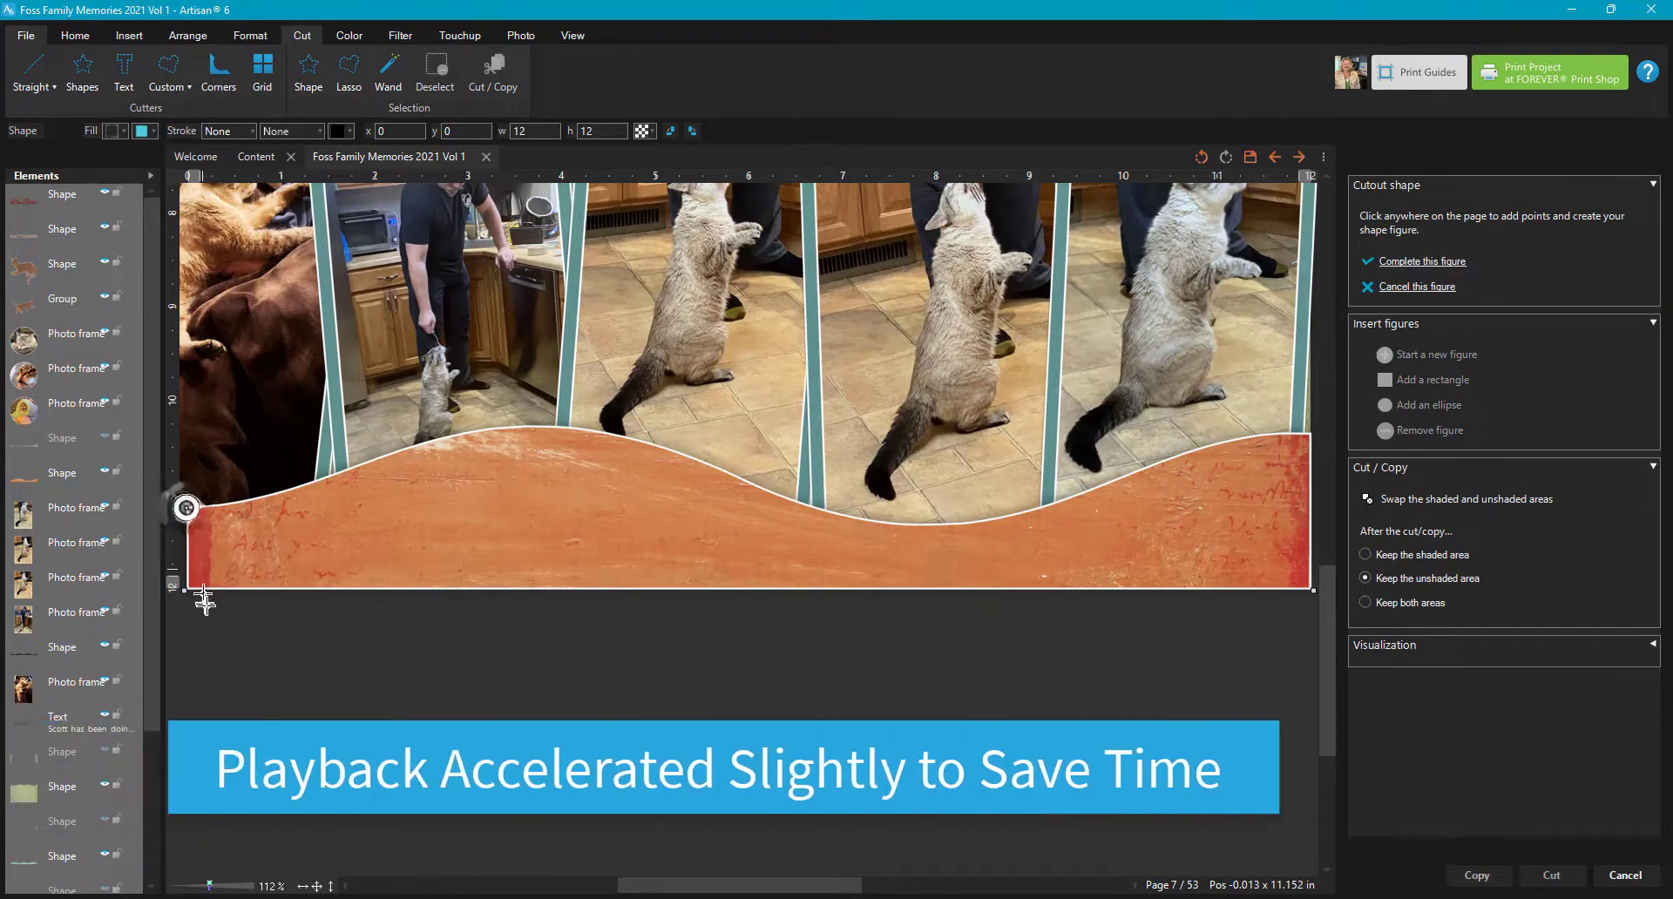
pyautogui.click(186, 590)
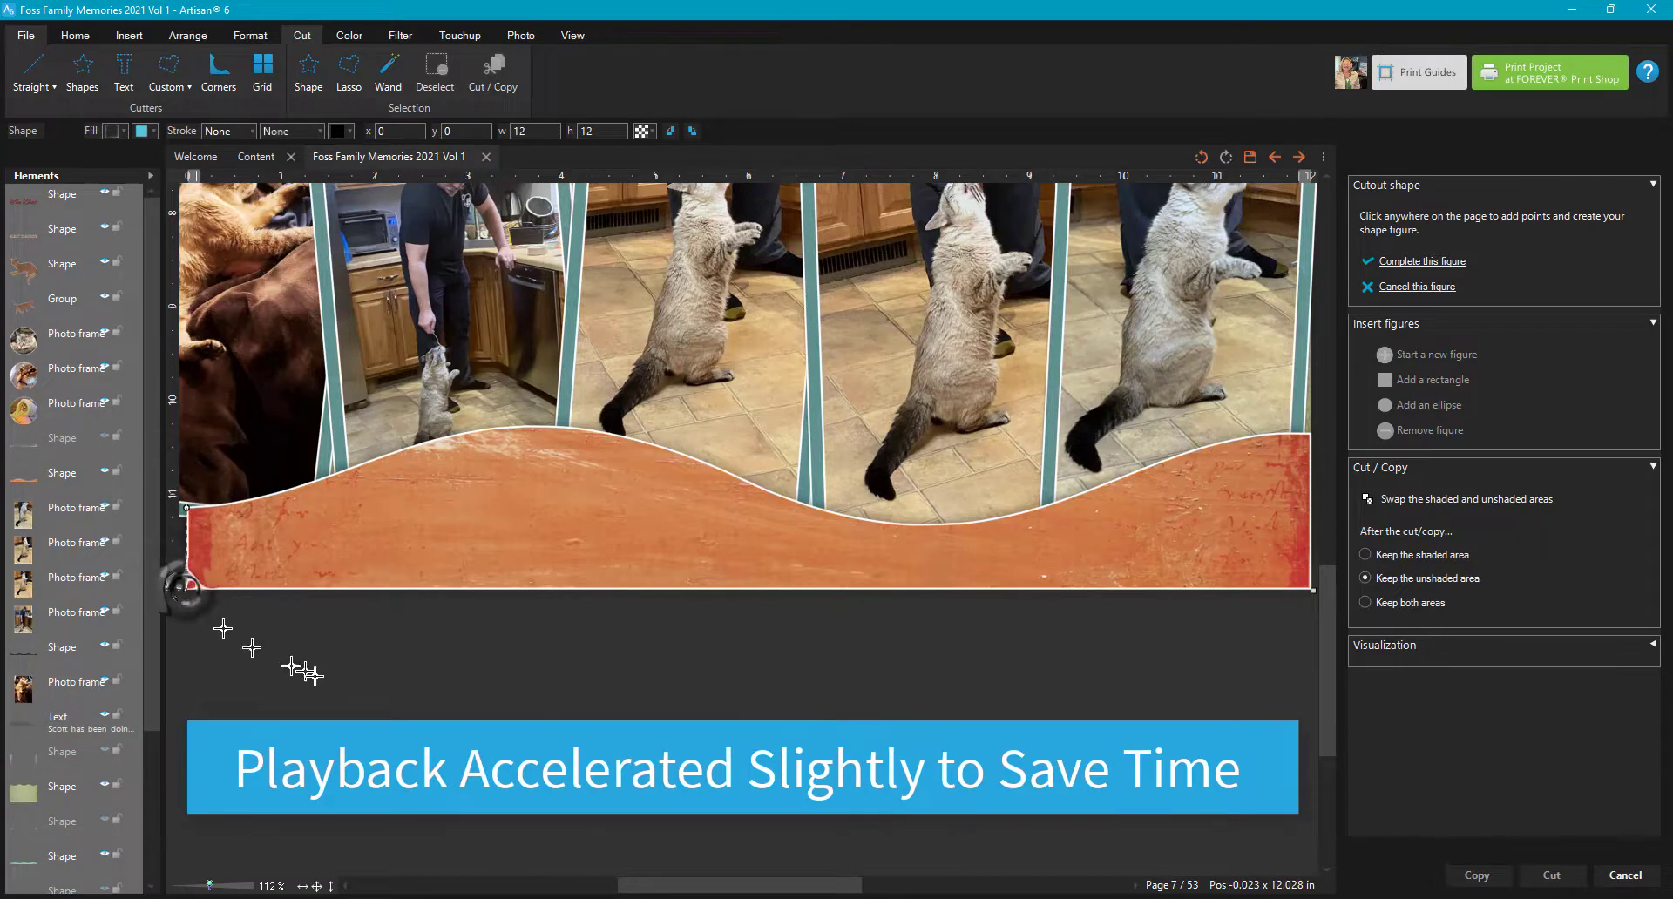
pyautogui.moveTo(688, 885); pyautogui.dragTo(783, 893)
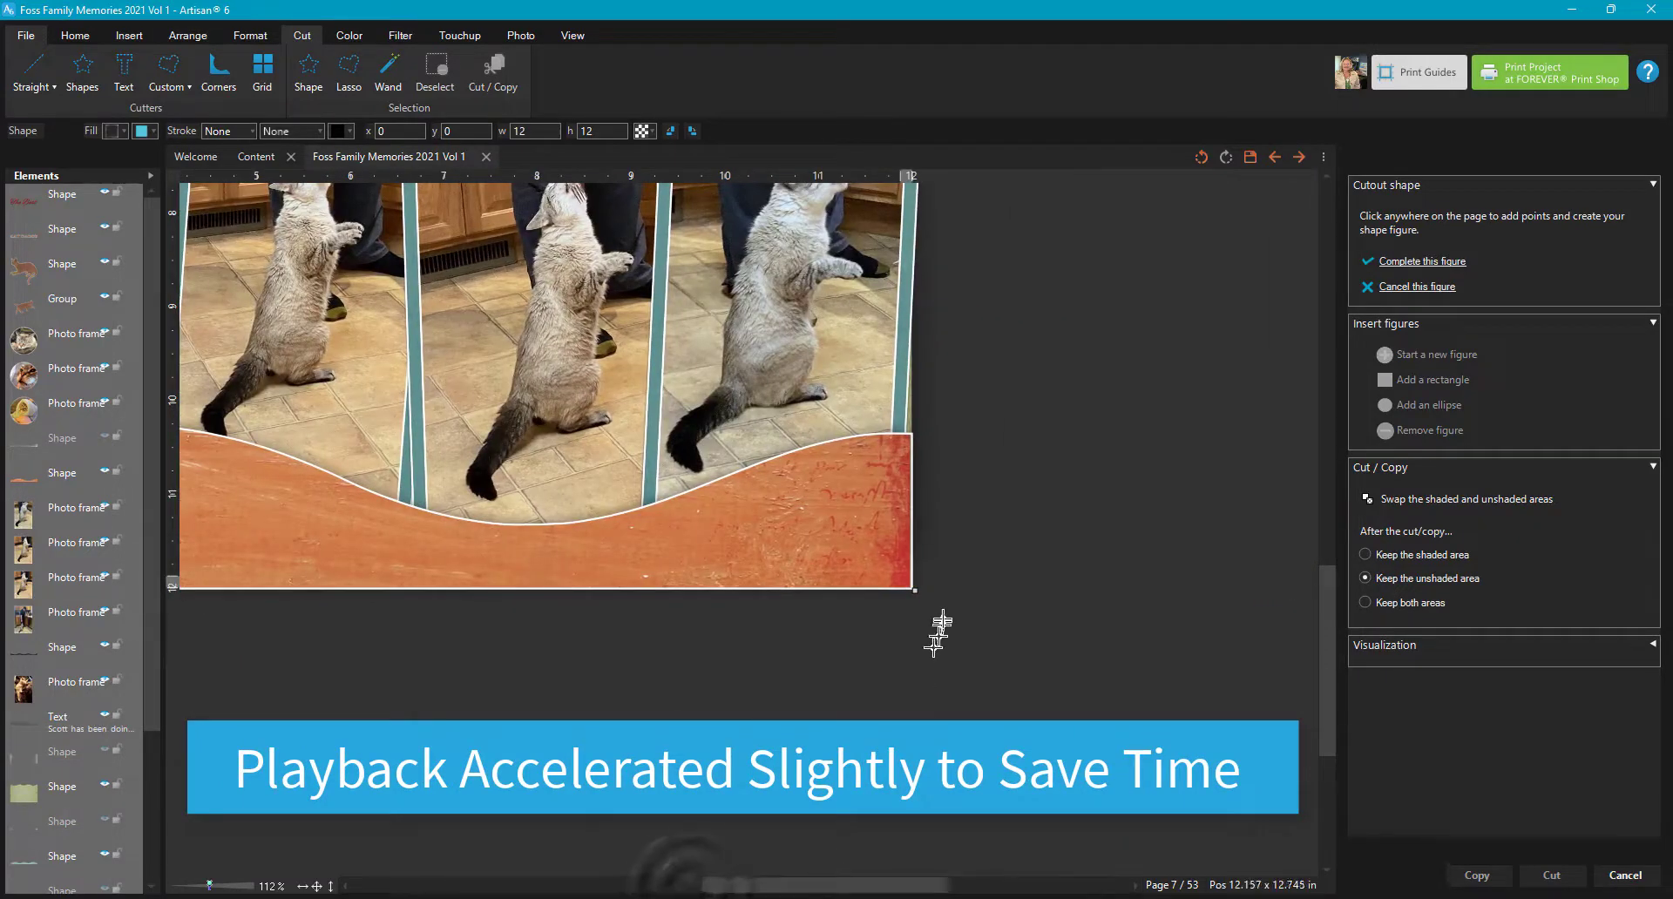
pyautogui.click(912, 590)
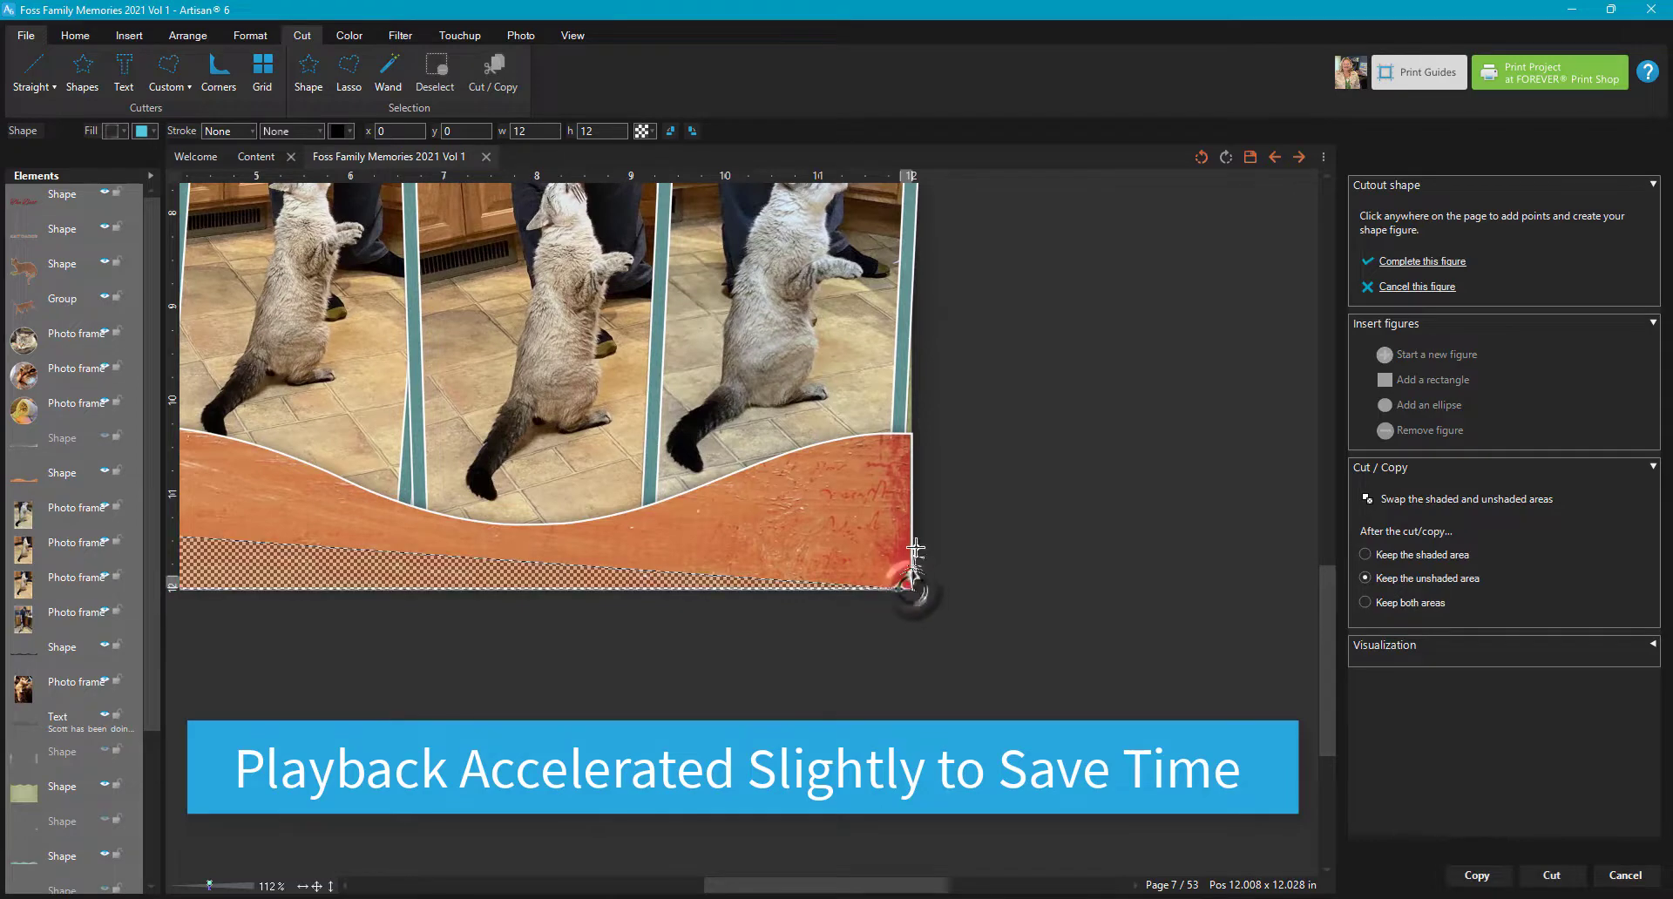
pyautogui.click(913, 432)
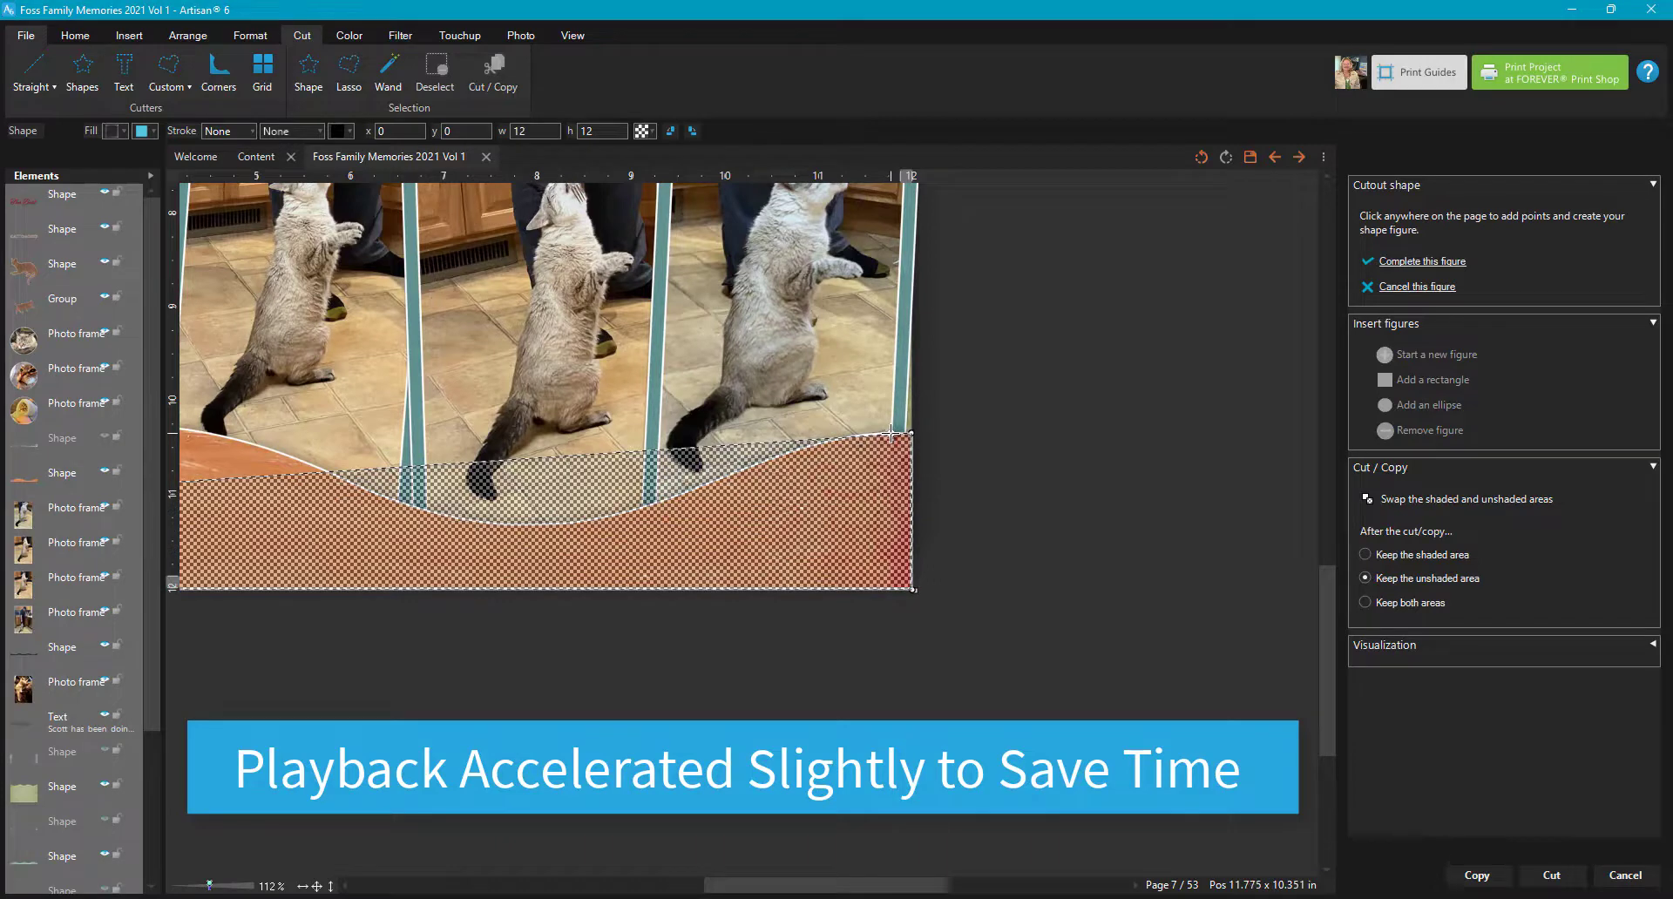
# Step: Trace the orange paper's wavy top edge with cutout points from the right page edge through the dip, up towards the left crest
pyautogui.click(845, 439)
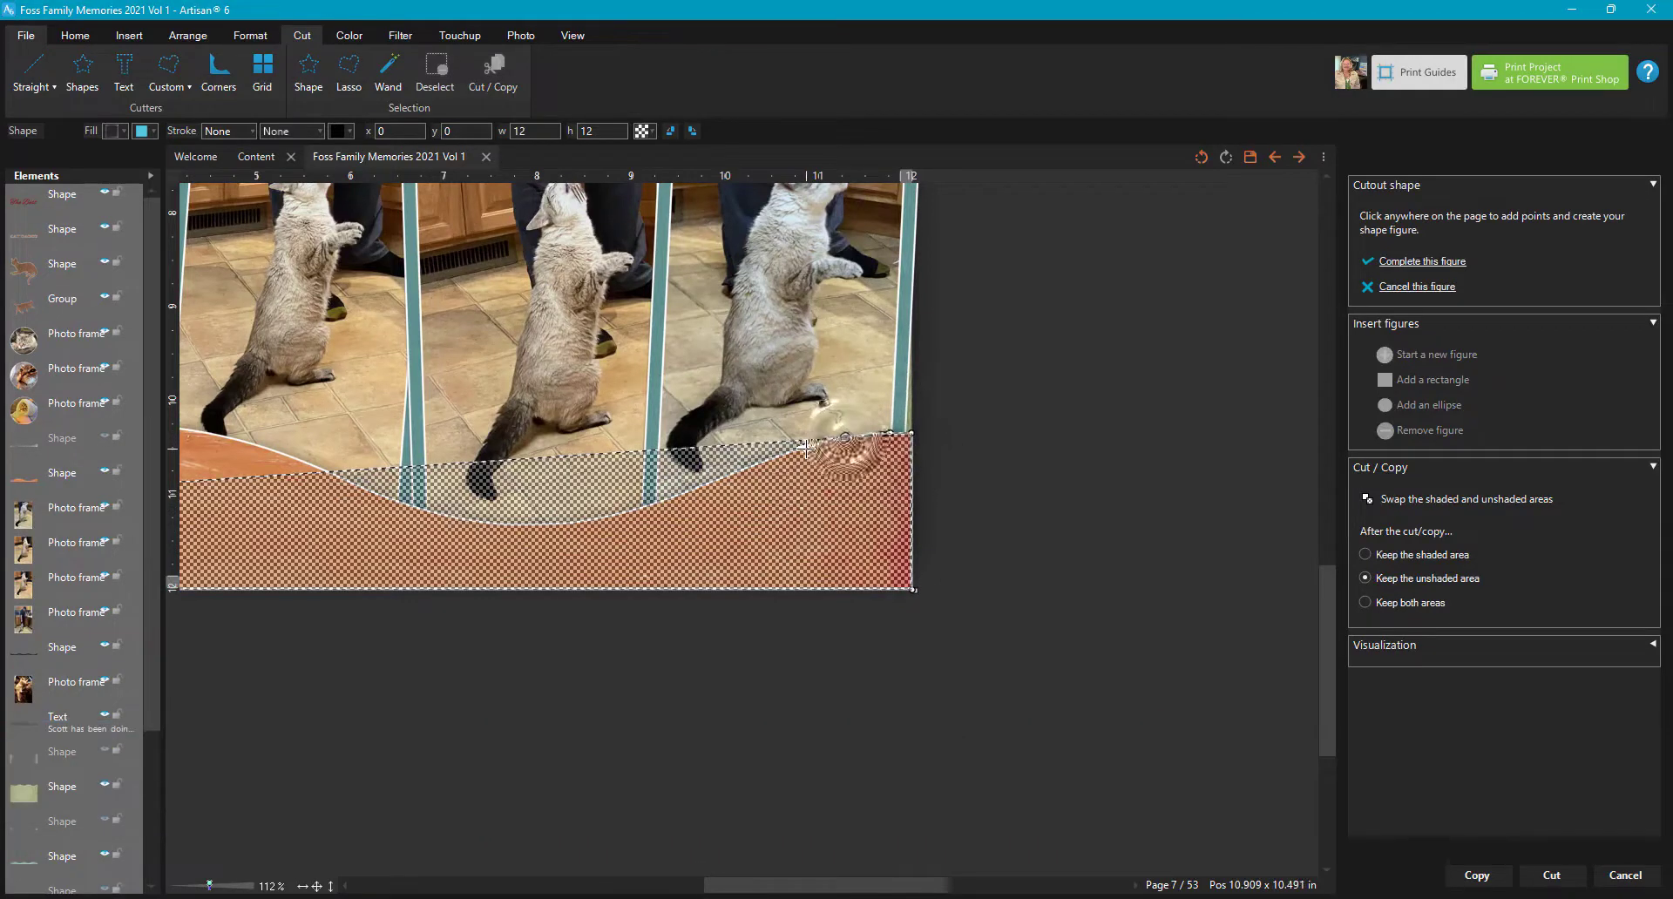
pyautogui.click(806, 449)
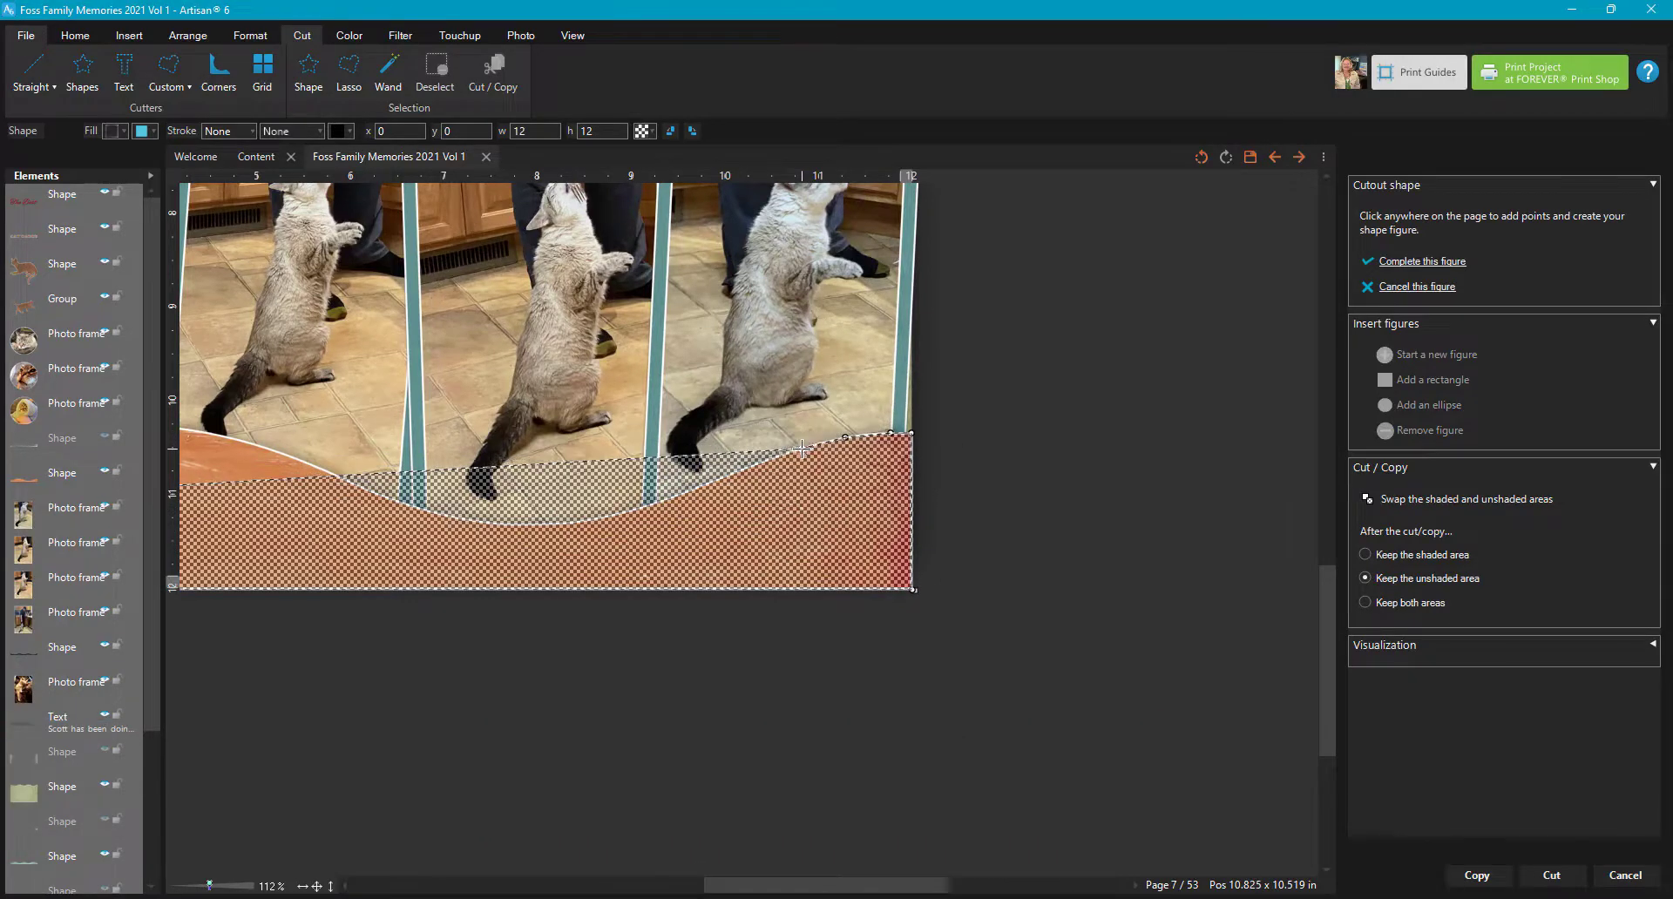
pyautogui.click(732, 473)
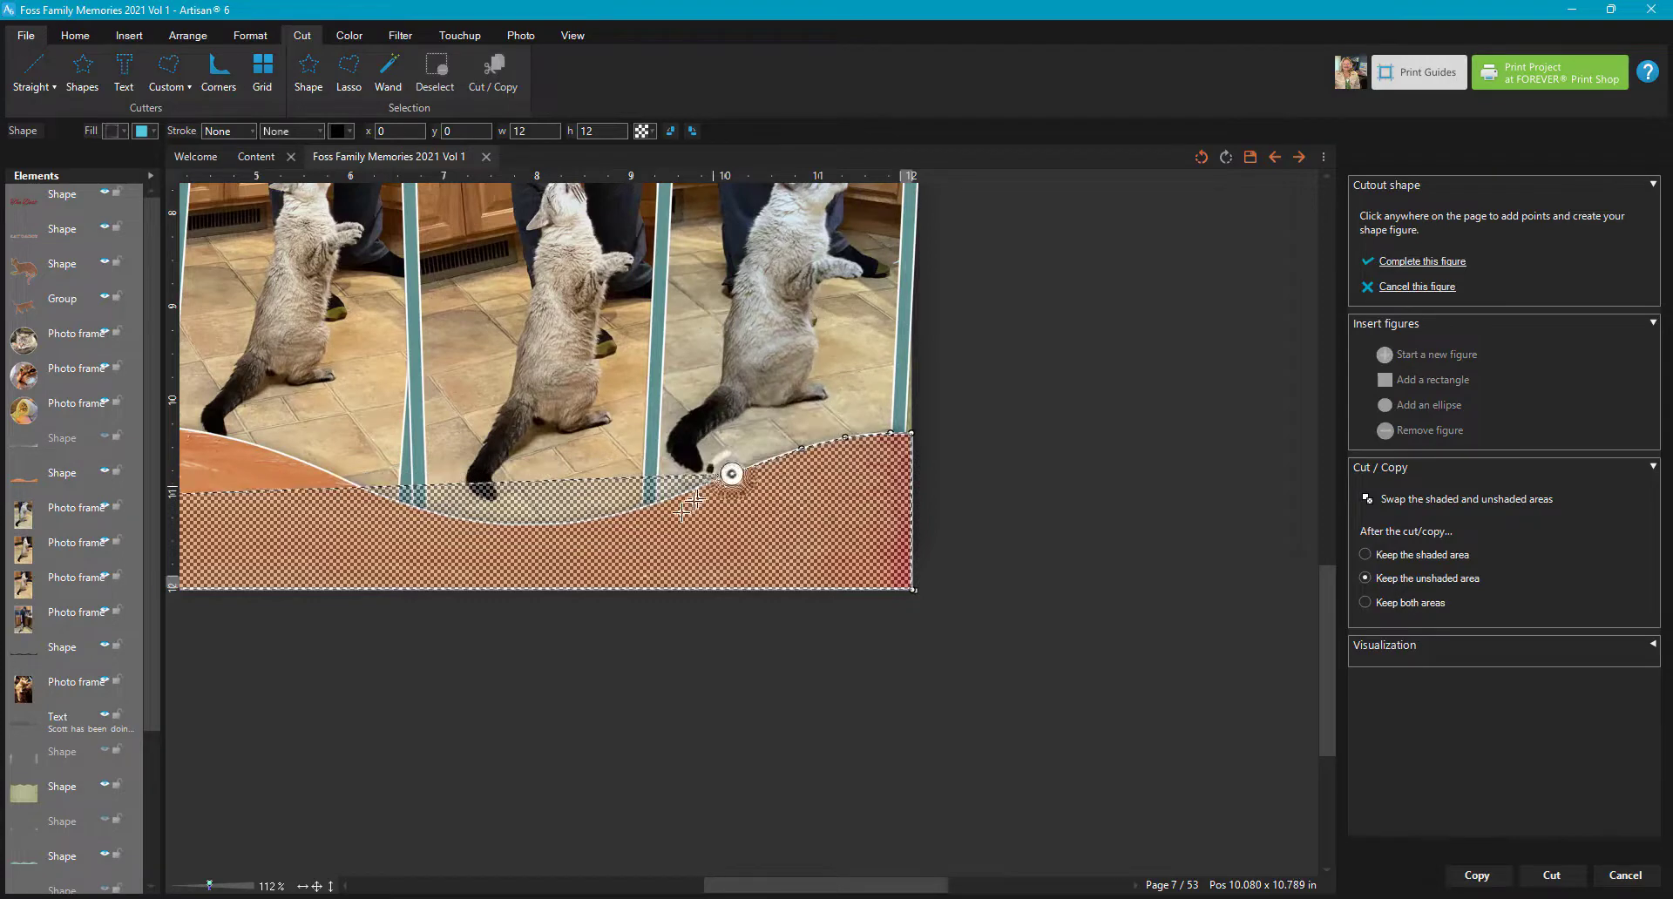
pyautogui.click(628, 512)
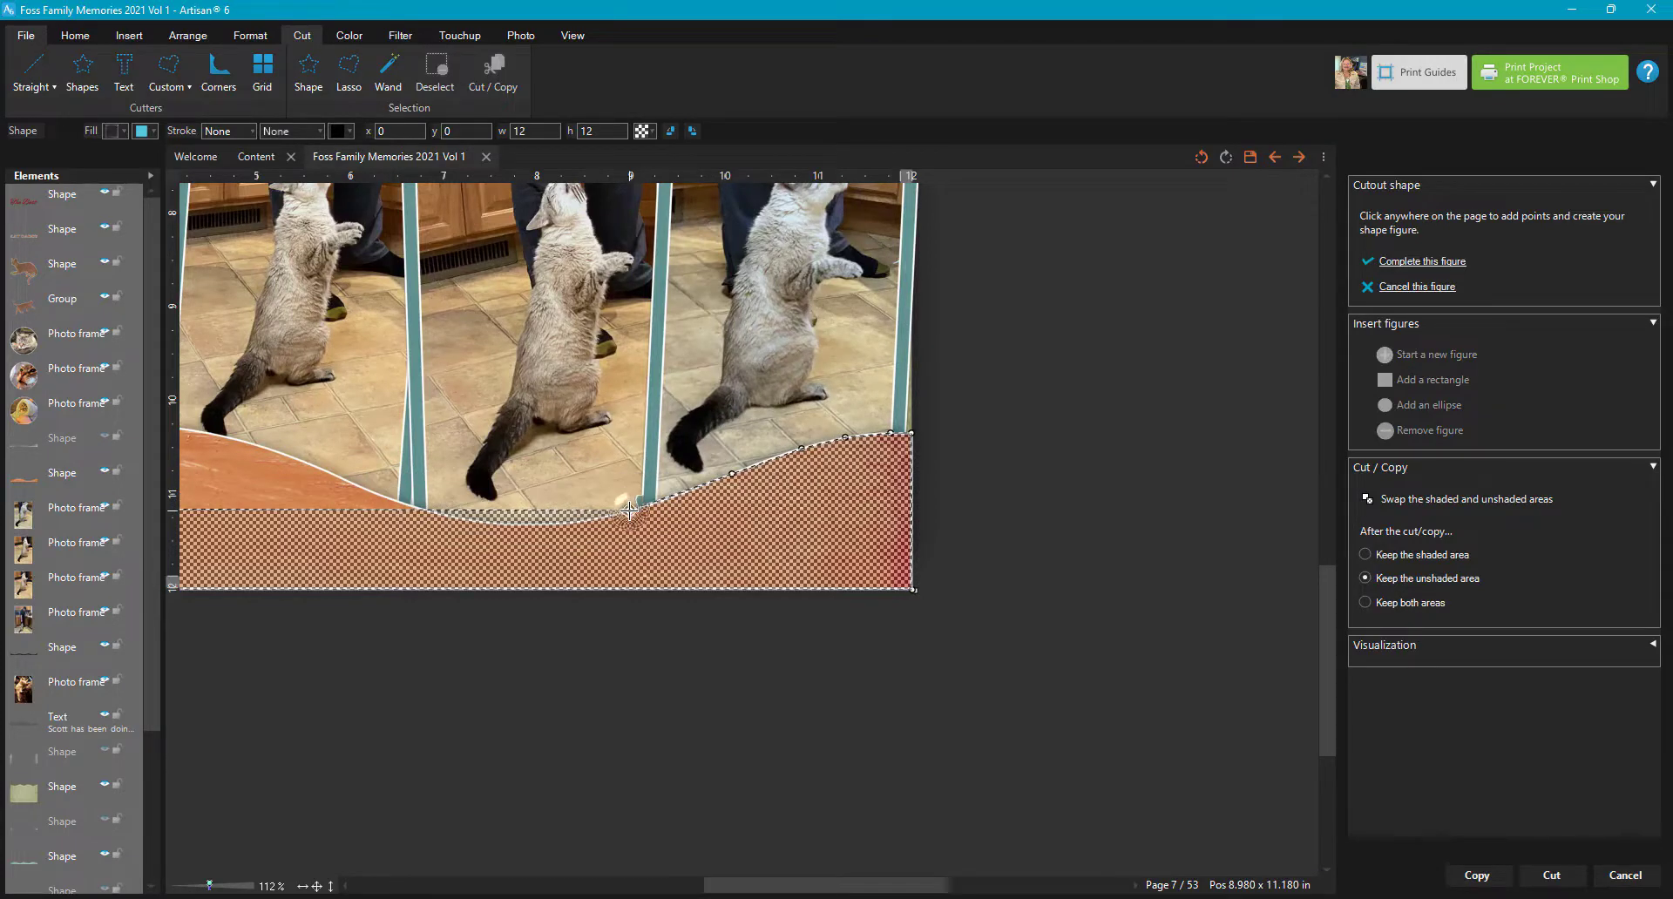
pyautogui.click(563, 523)
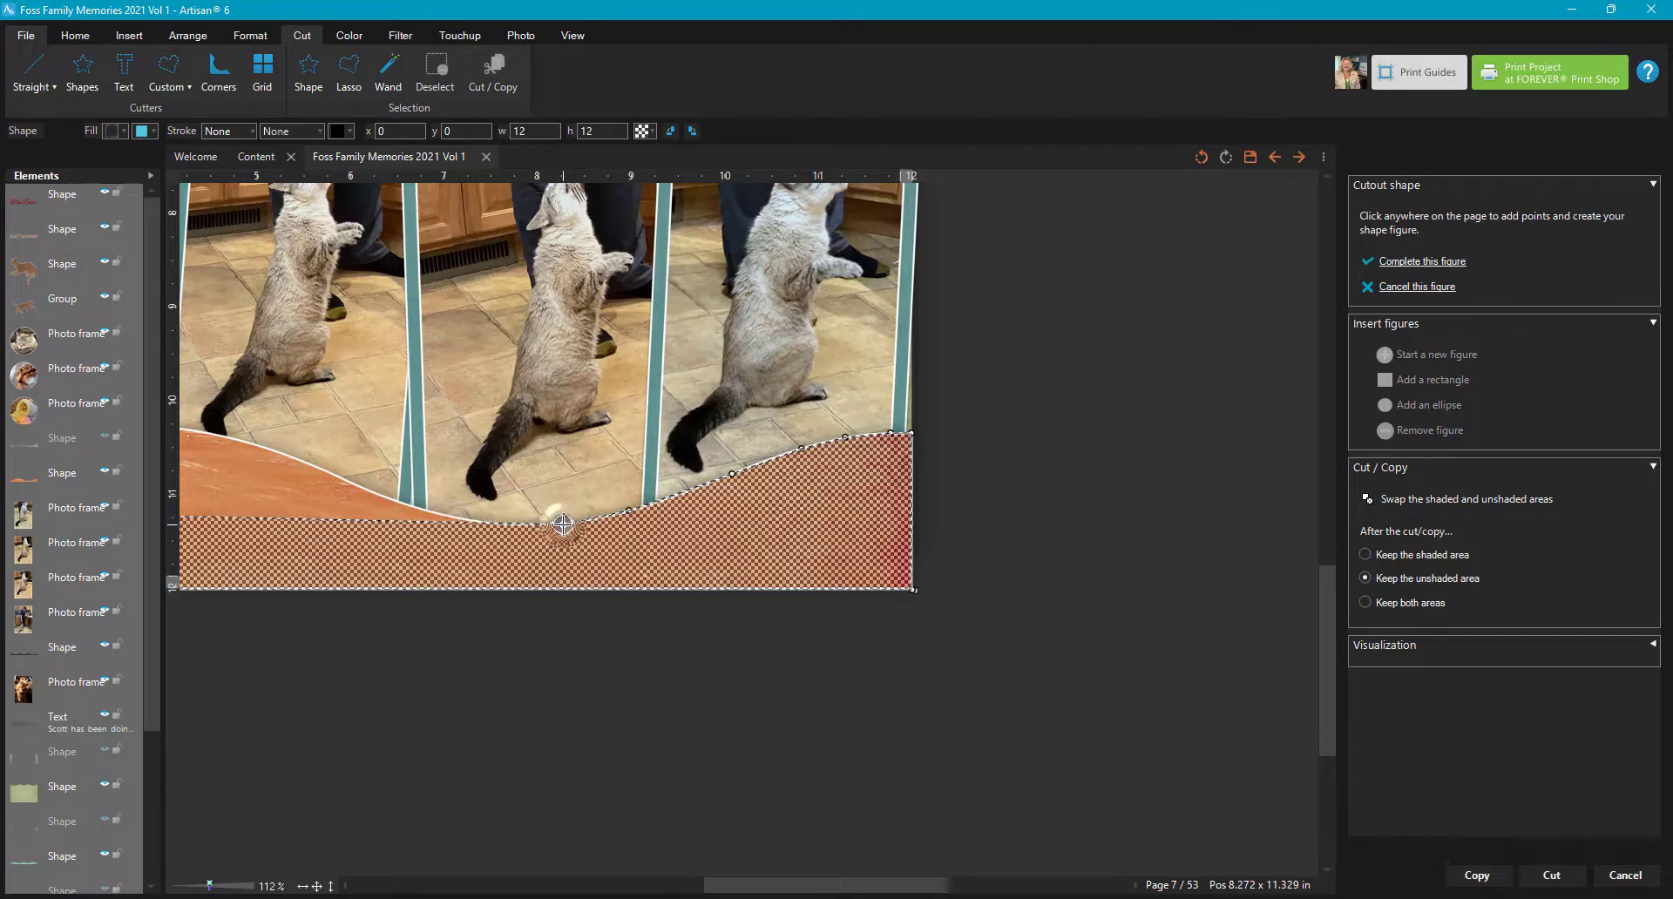
pyautogui.click(413, 511)
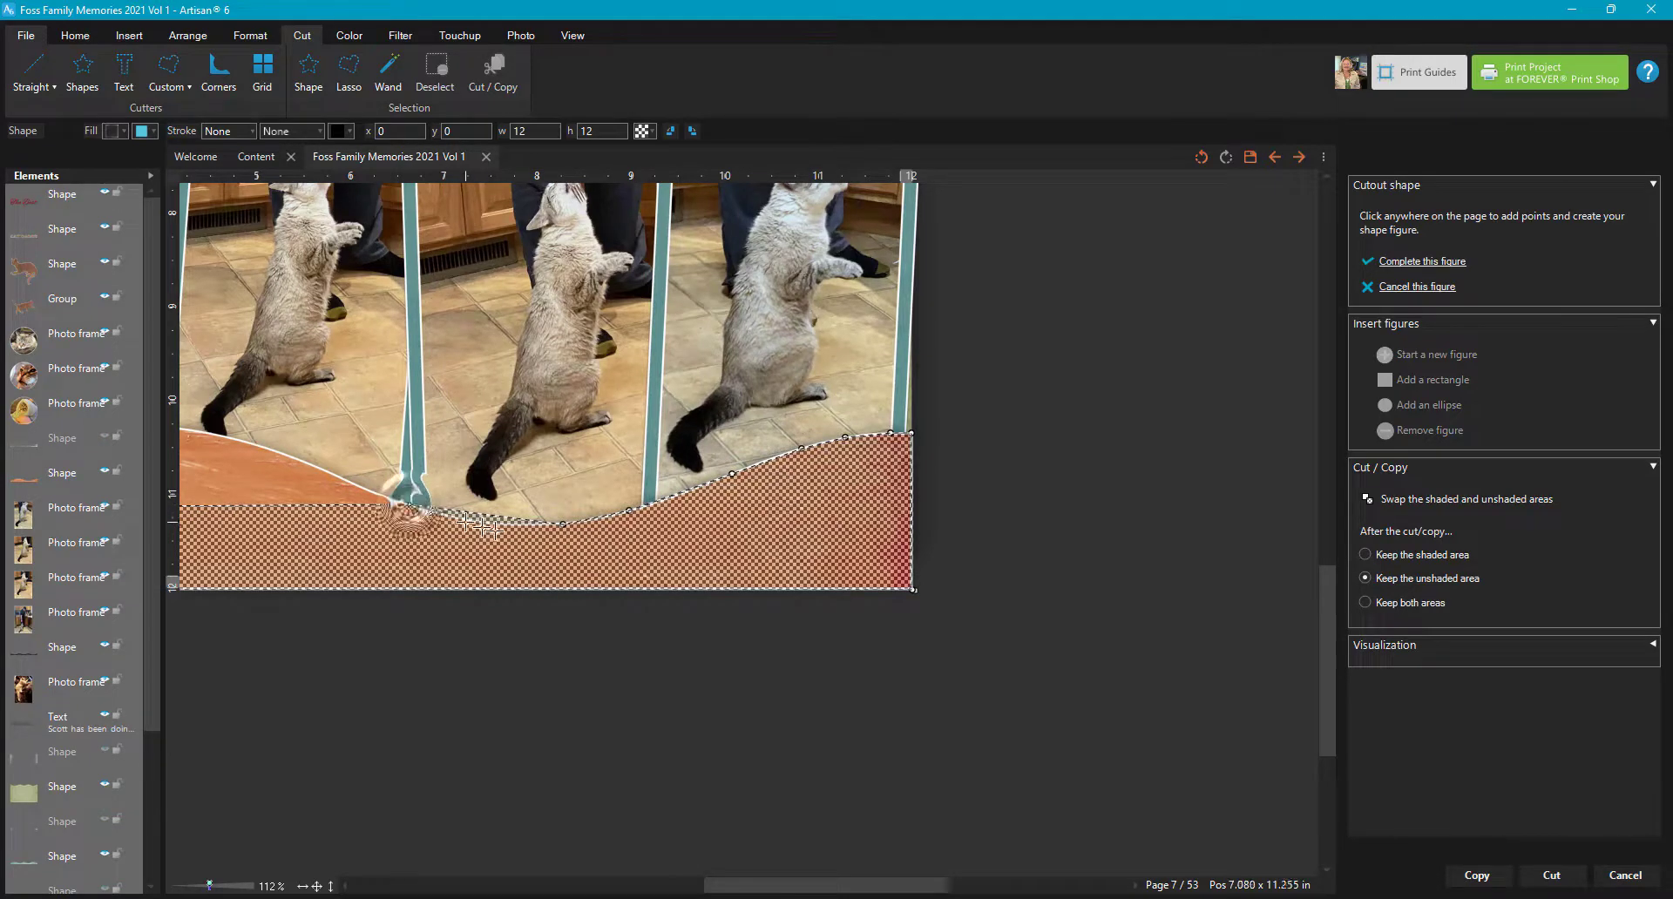
pyautogui.click(289, 455)
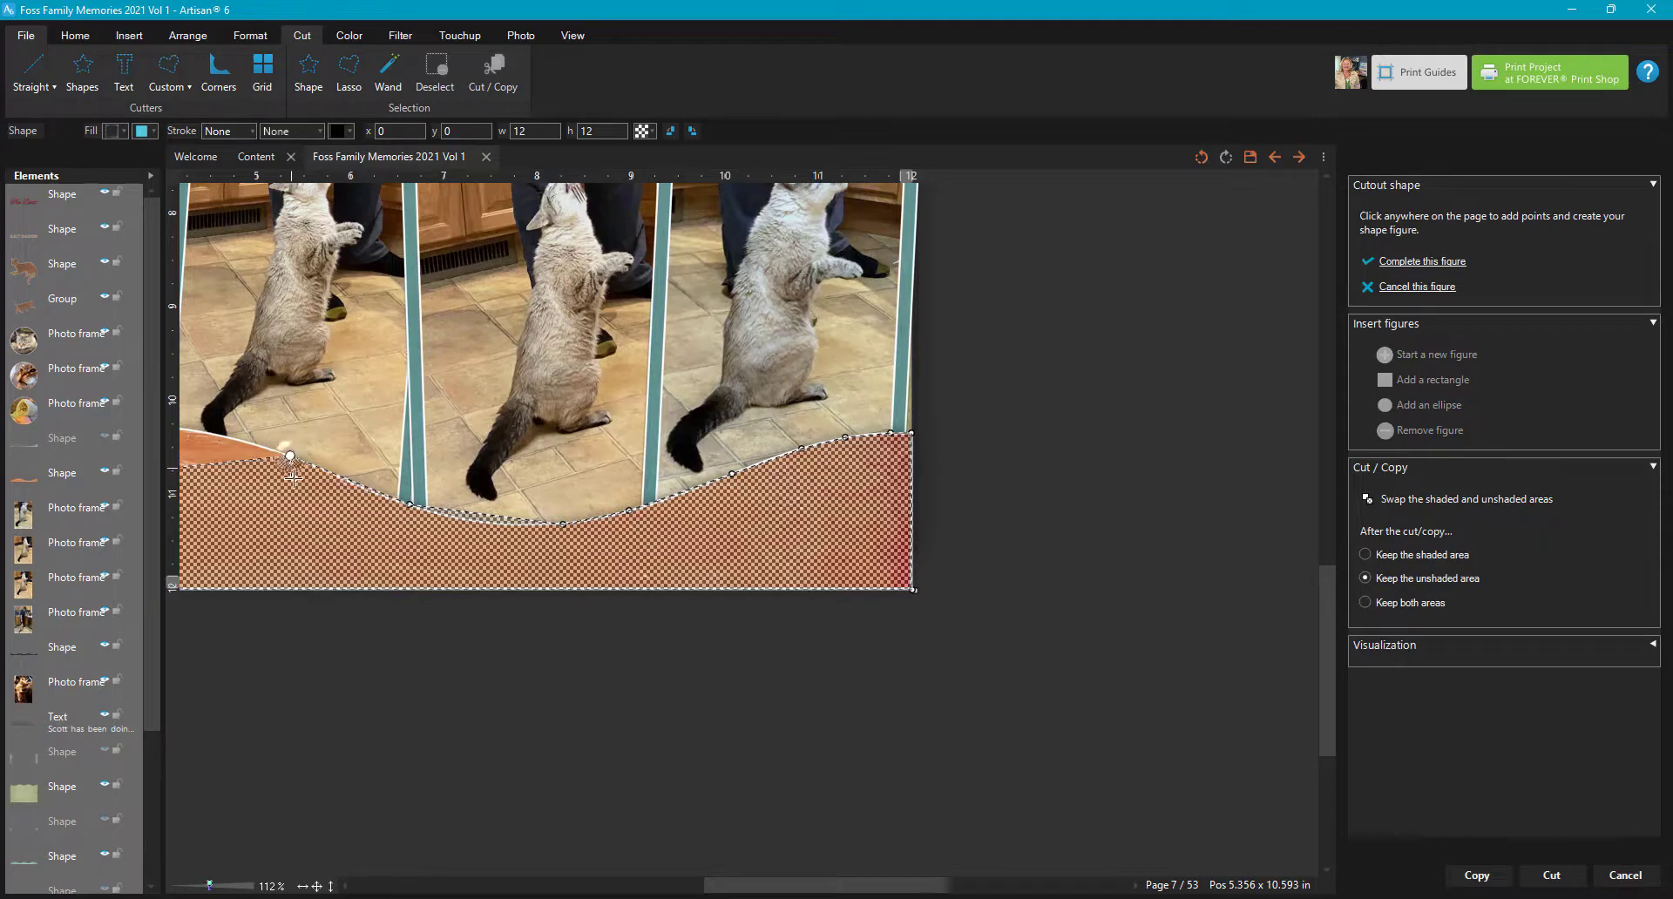
# Step: Continue the cutout points over the orange wave's left crest and down to the left page edge, and complete the figure
pyautogui.moveTo(747, 885); pyautogui.dragTo(692, 885)
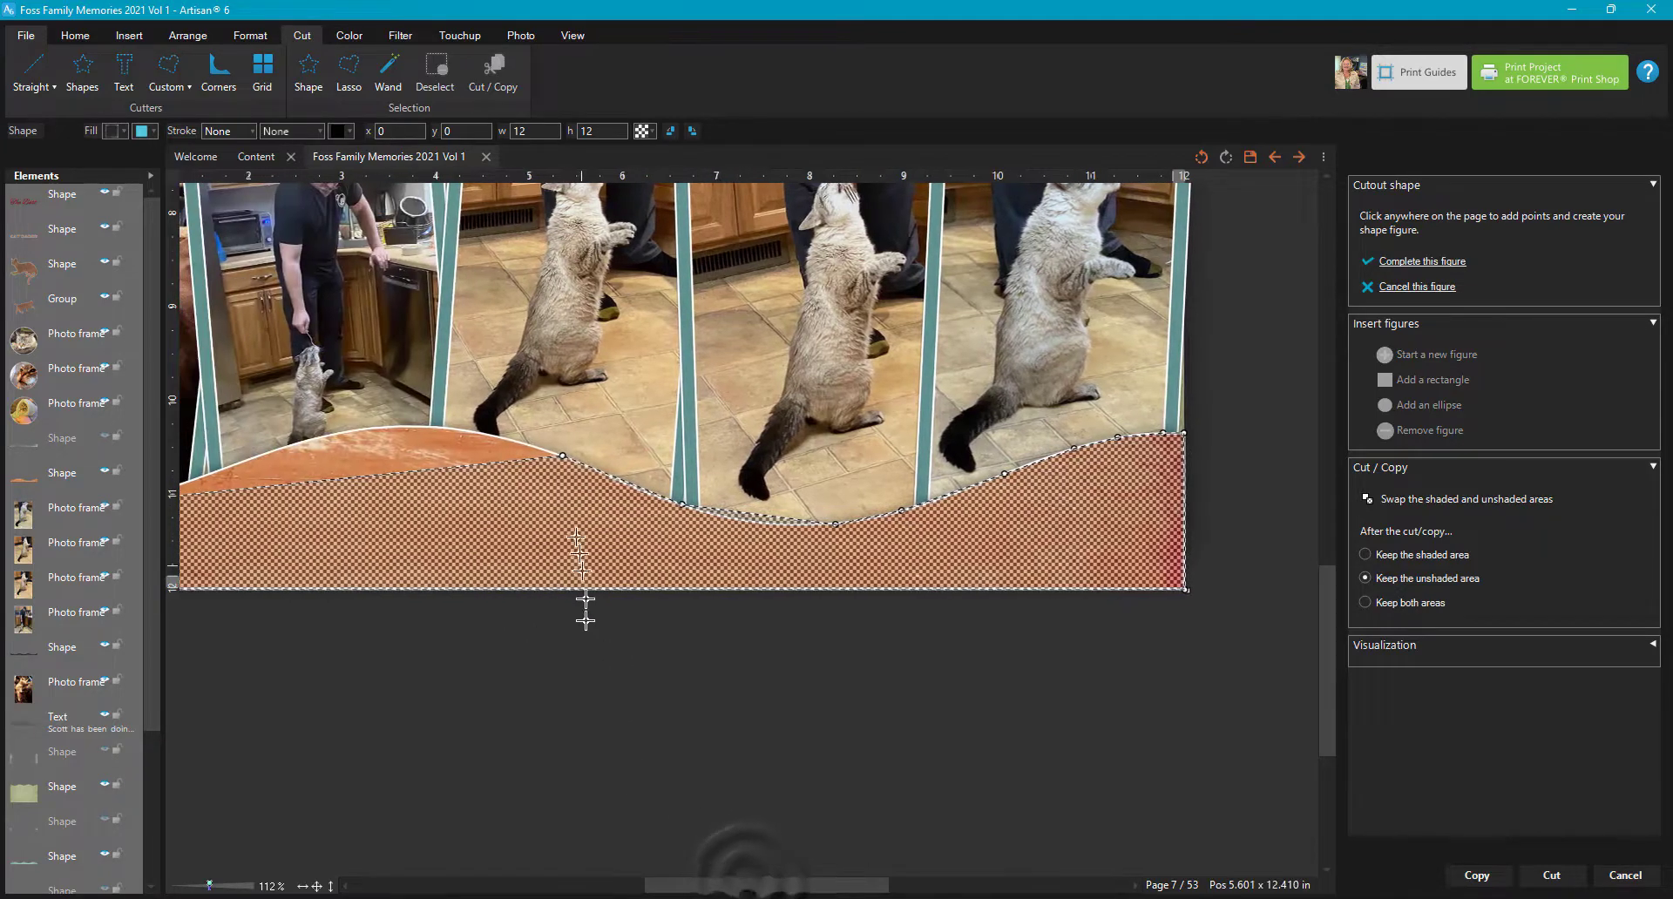
pyautogui.click(480, 434)
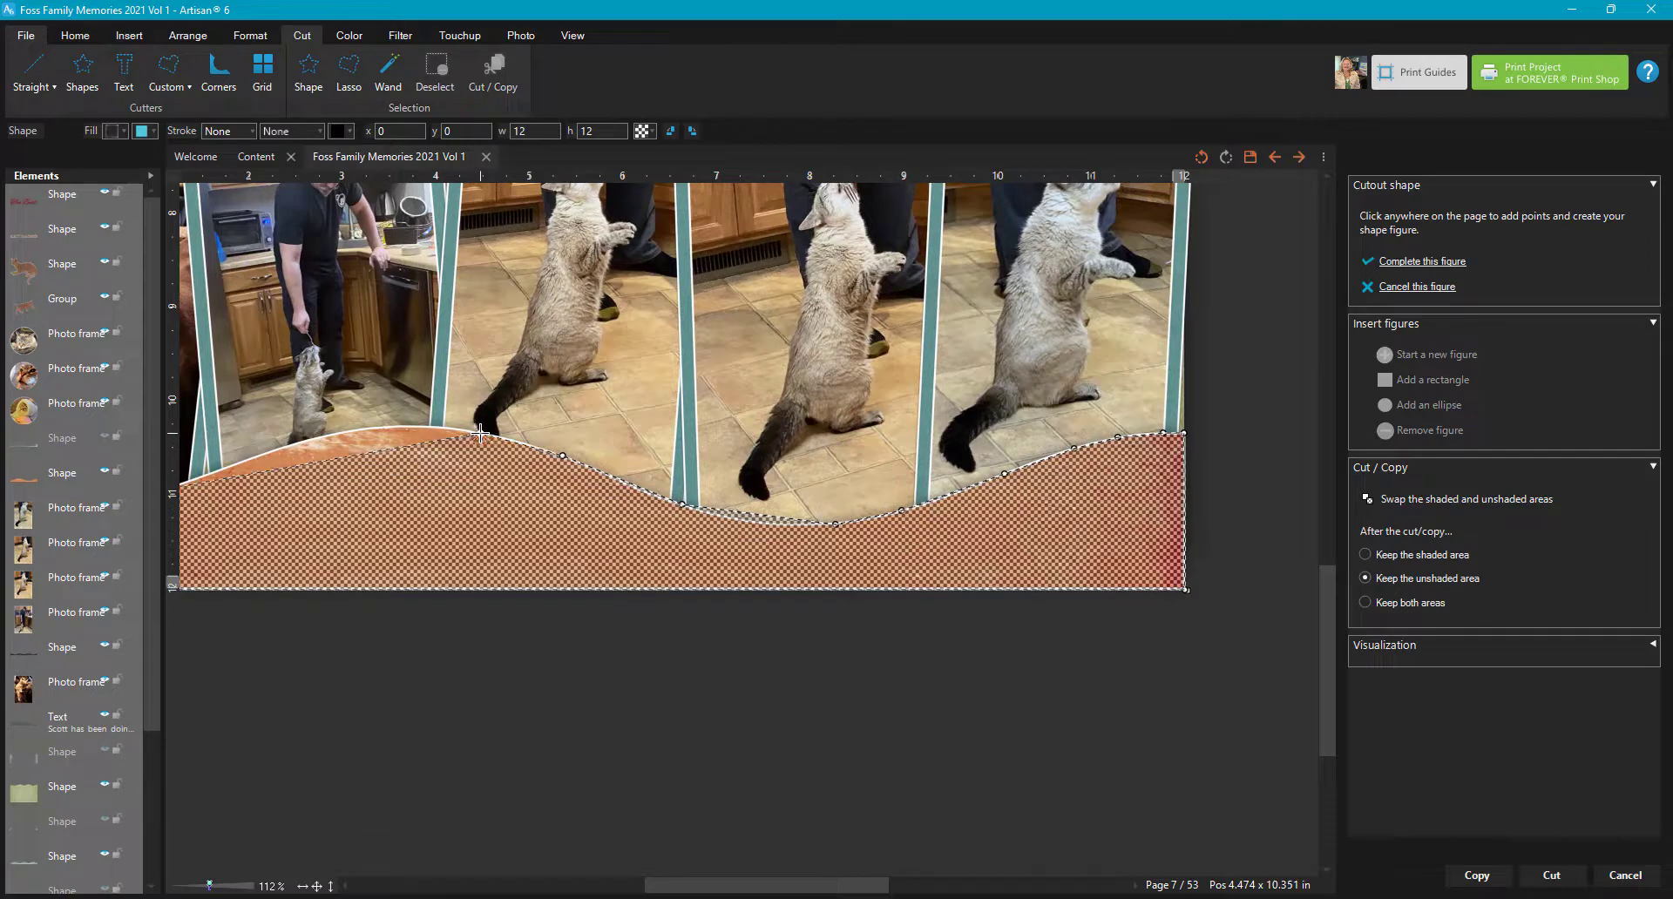
pyautogui.click(378, 427)
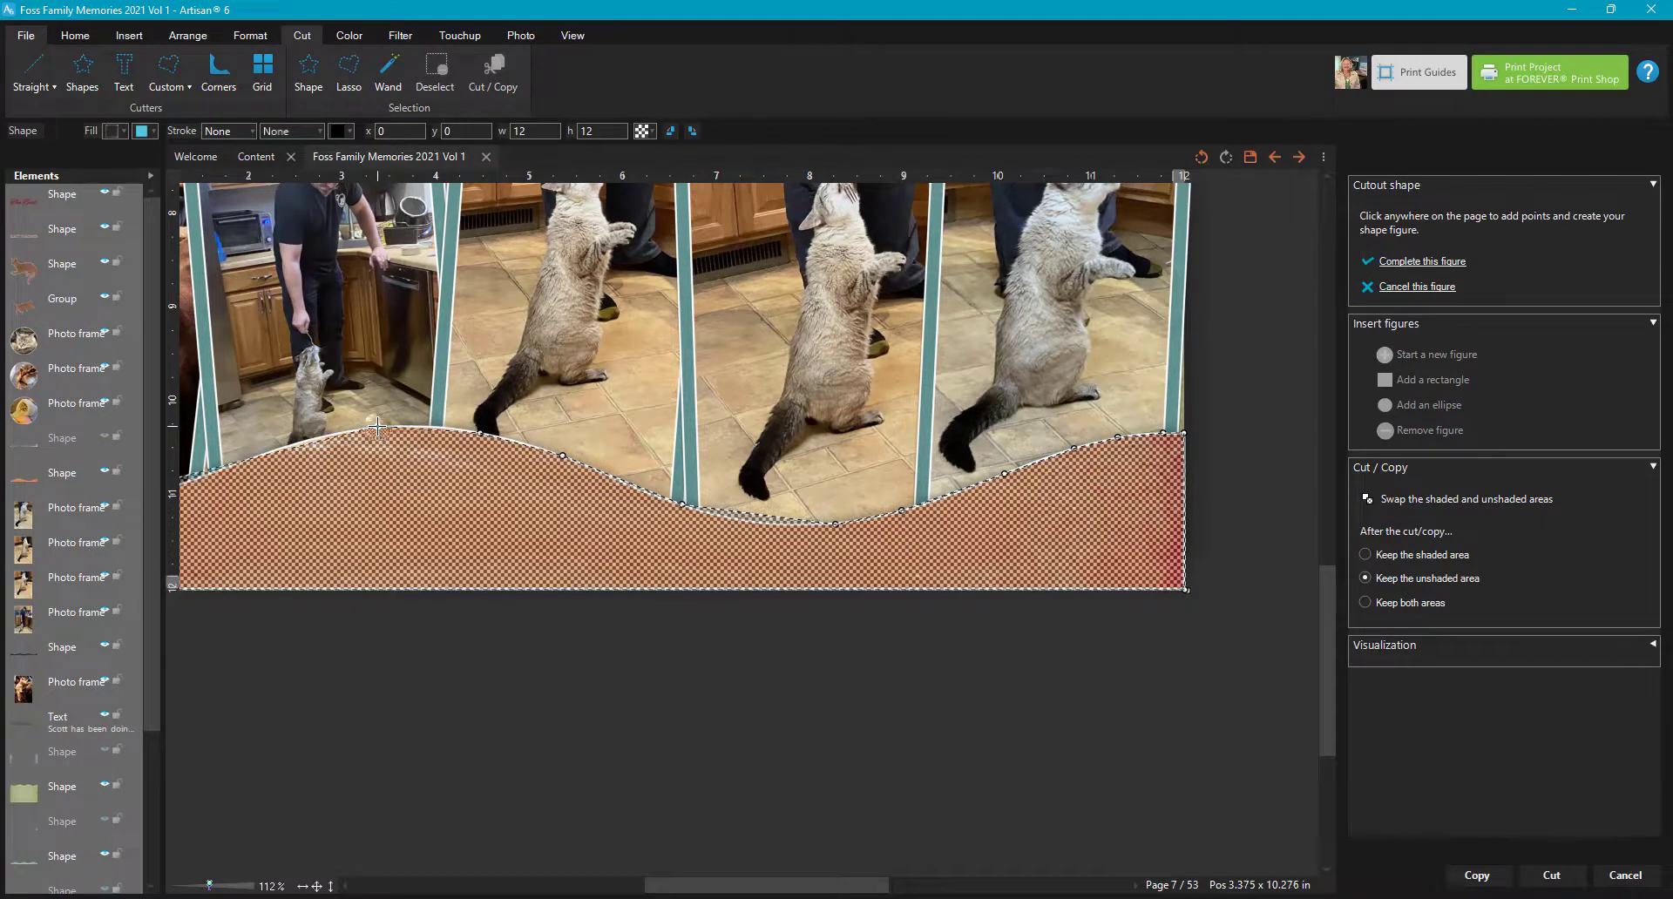
pyautogui.click(290, 445)
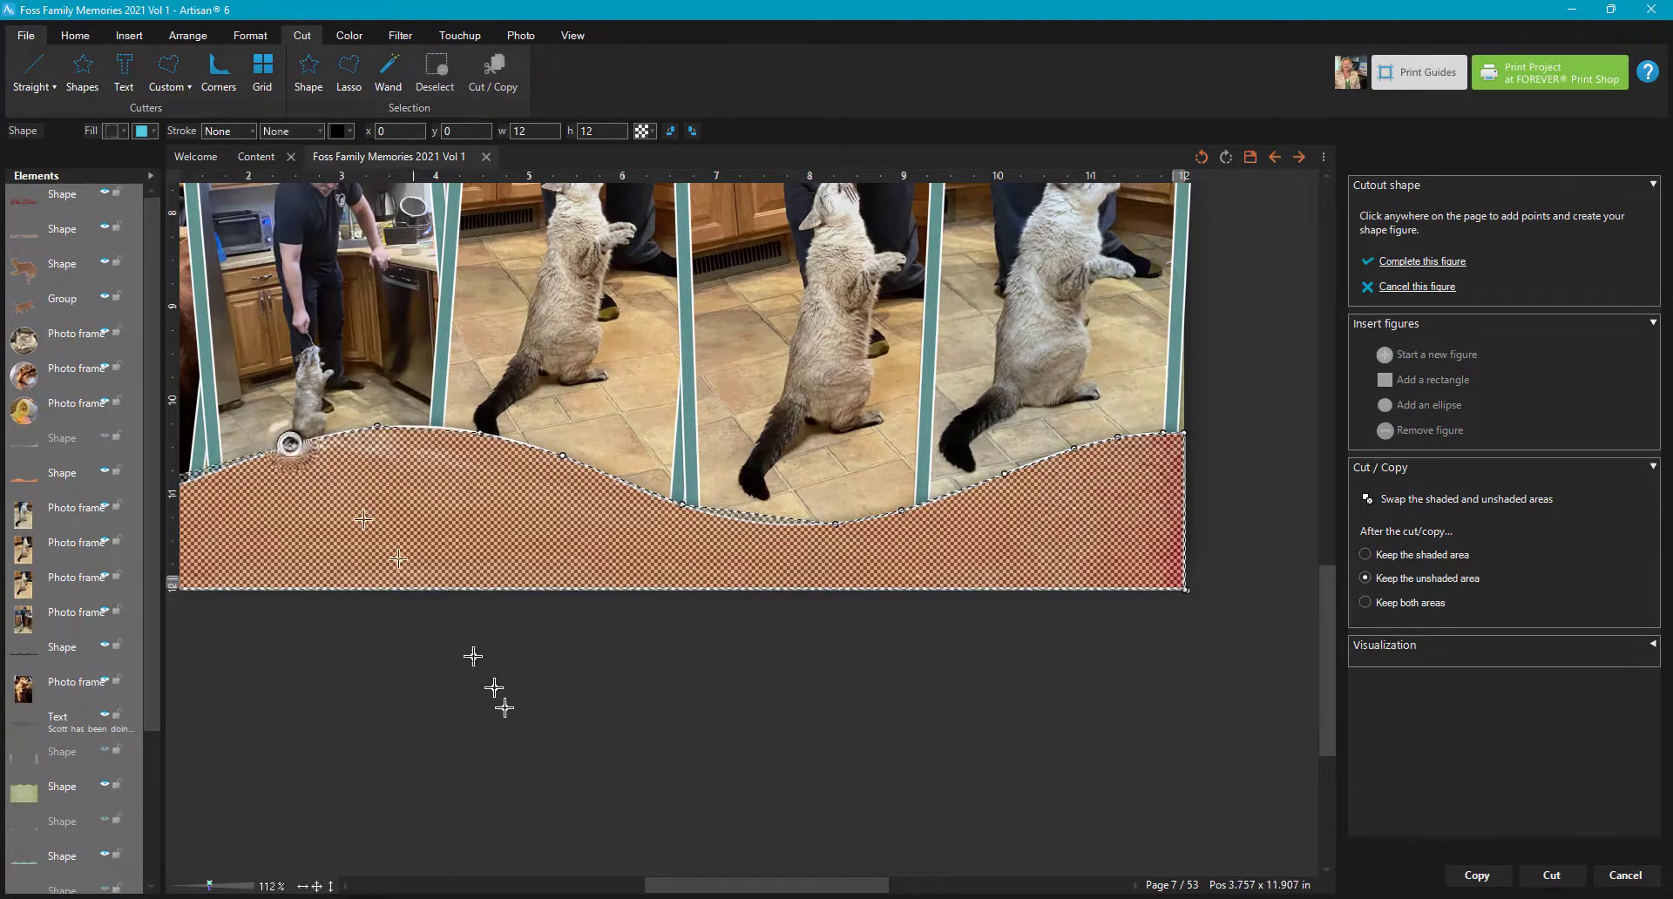
pyautogui.moveTo(702, 885); pyautogui.dragTo(671, 889)
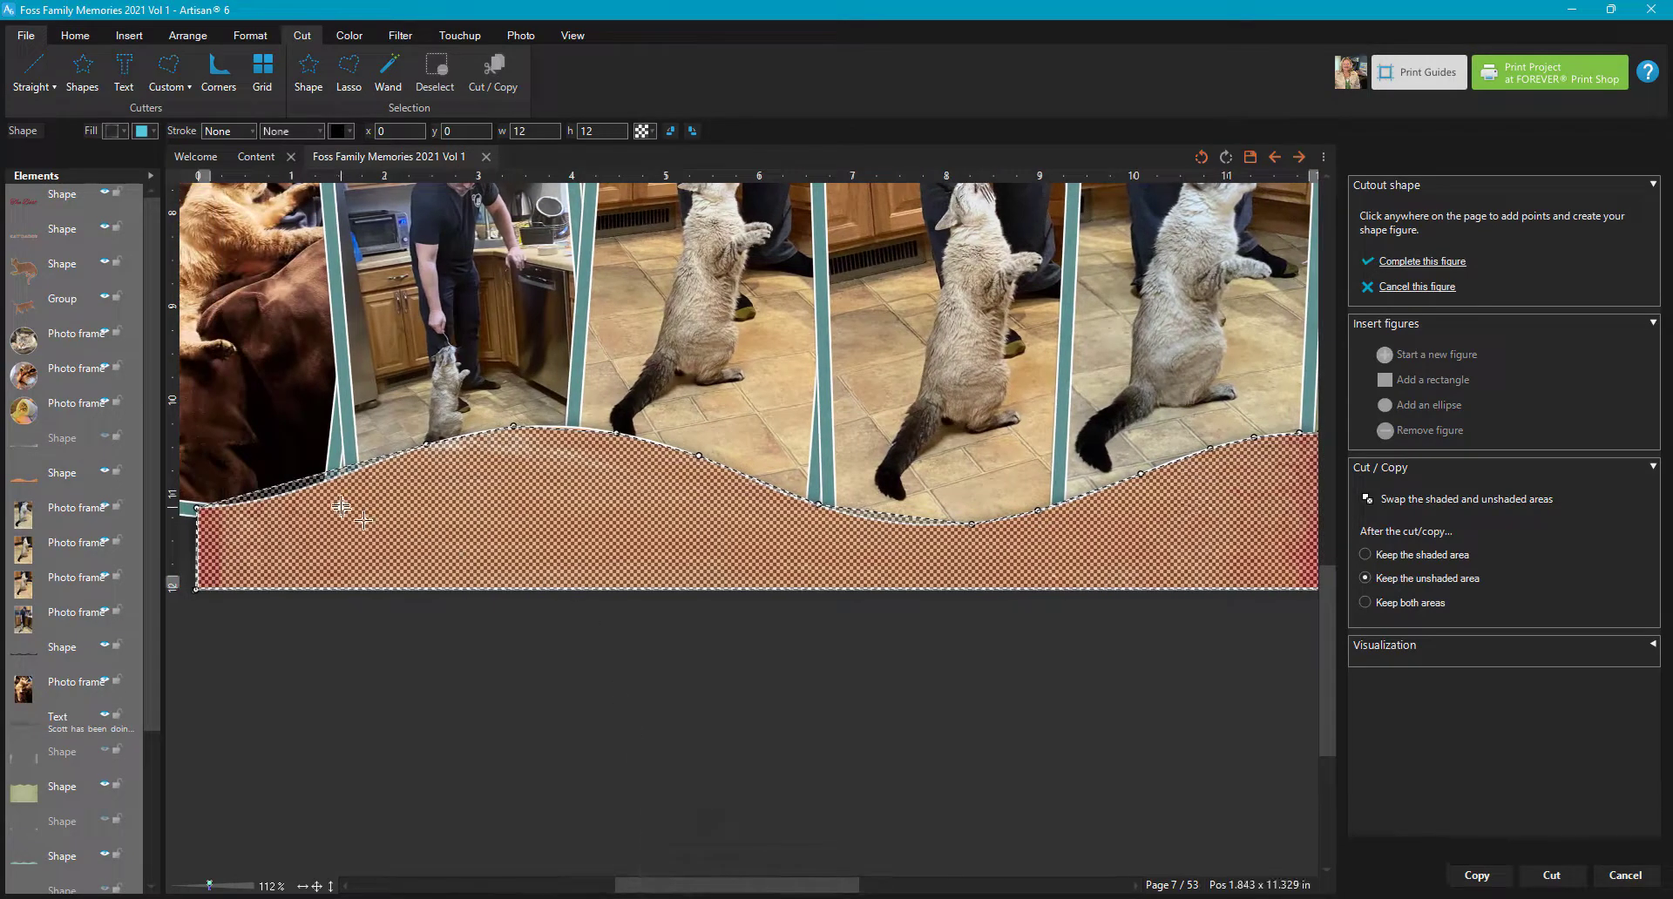
pyautogui.click(358, 469)
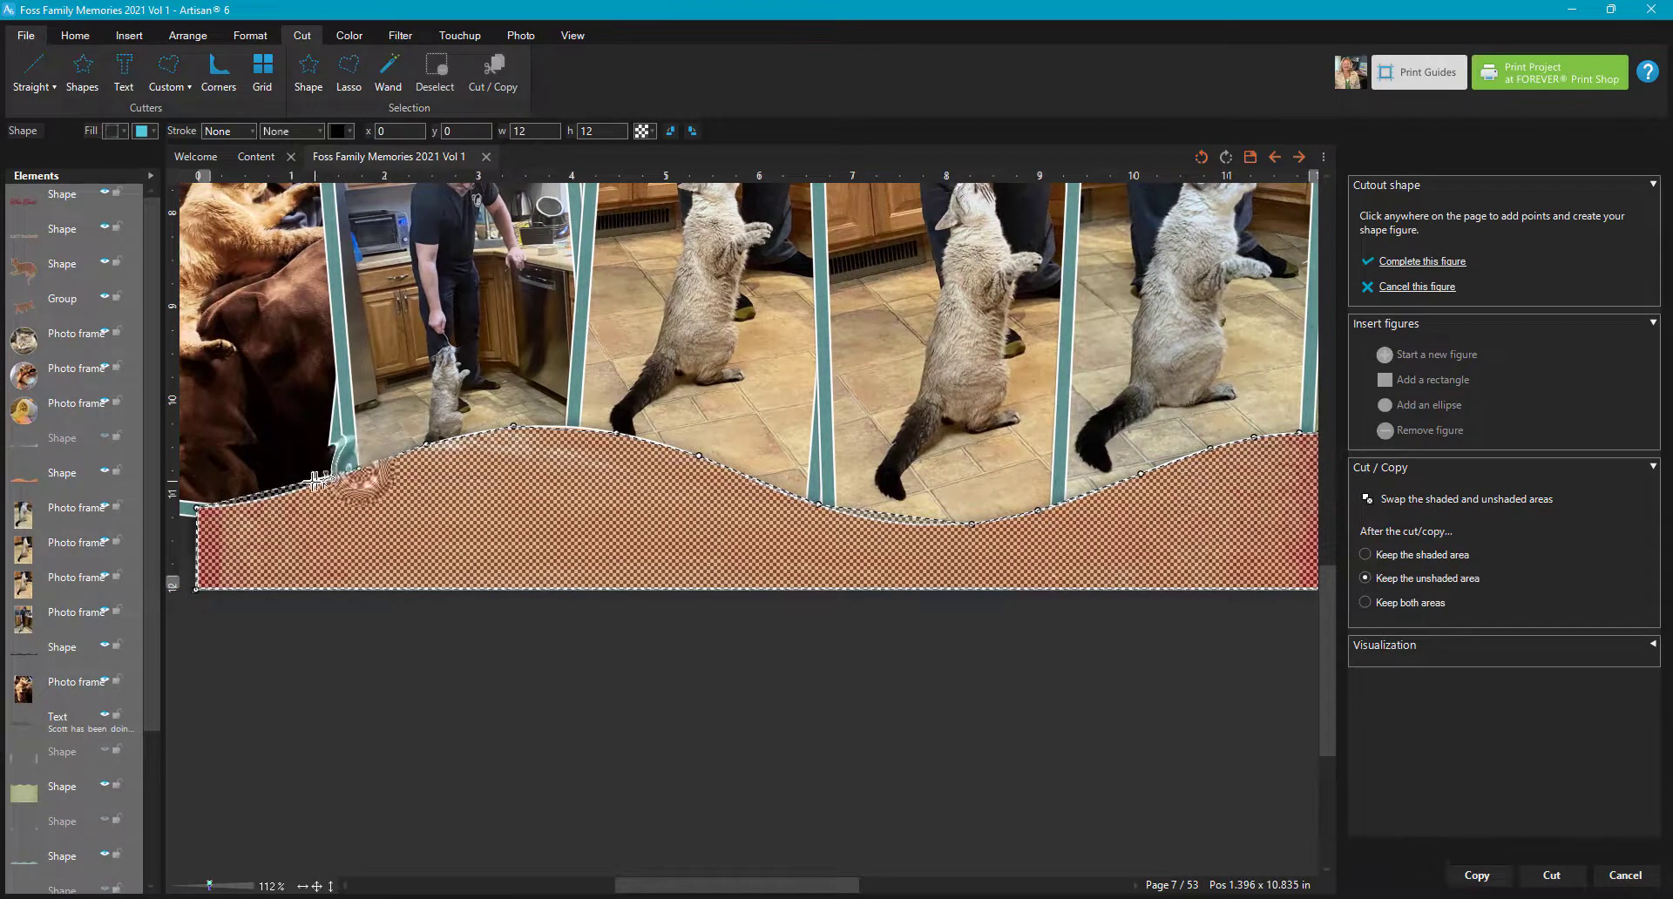
pyautogui.click(297, 490)
pyautogui.click(257, 500)
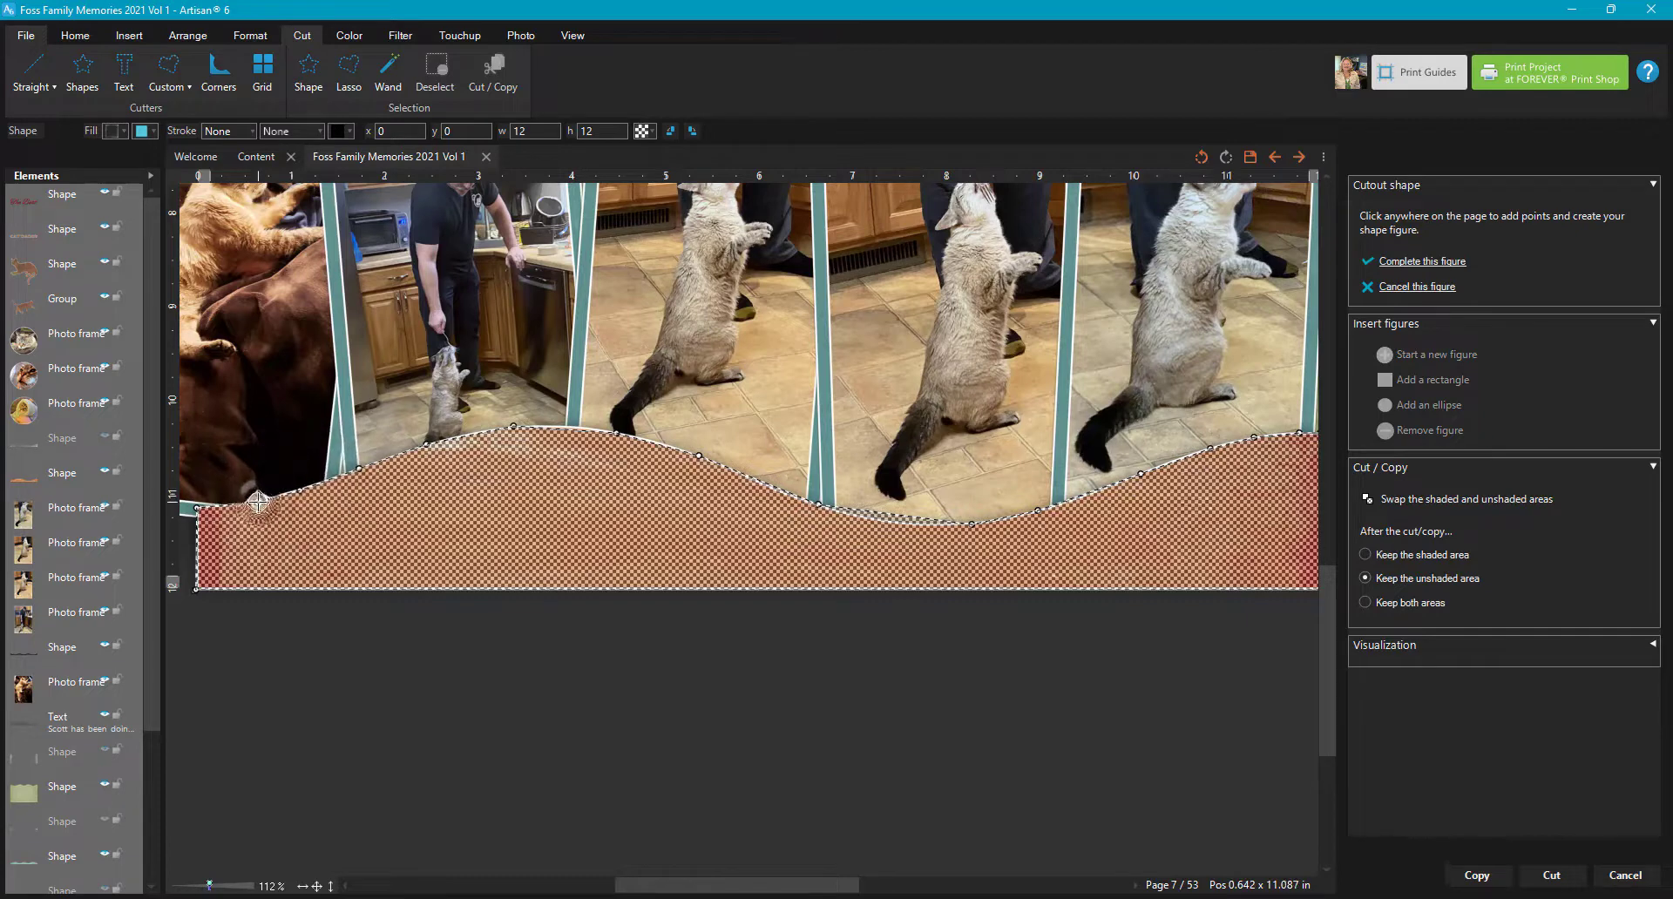
pyautogui.click(1418, 262)
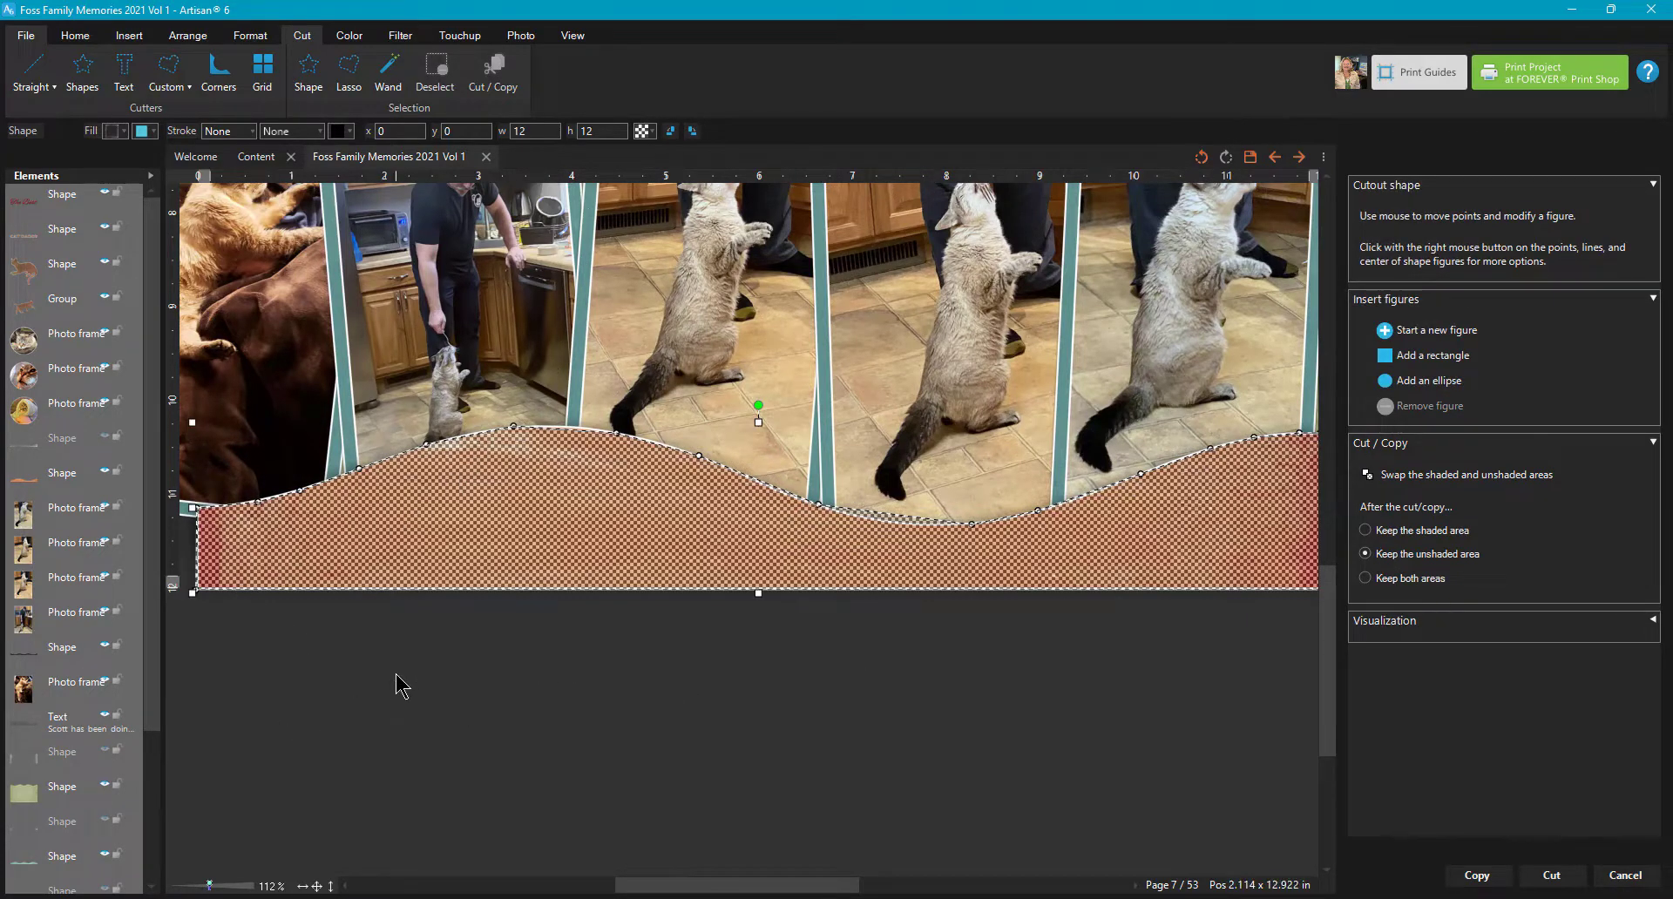
# Step: Refine the cutout outline along the orange wave's left slope and crest by adding points and fitting them to the paper's edge
pyautogui.moveTo(209, 884); pyautogui.dragTo(226, 885)
pyautogui.moveTo(702, 889); pyautogui.dragTo(654, 889)
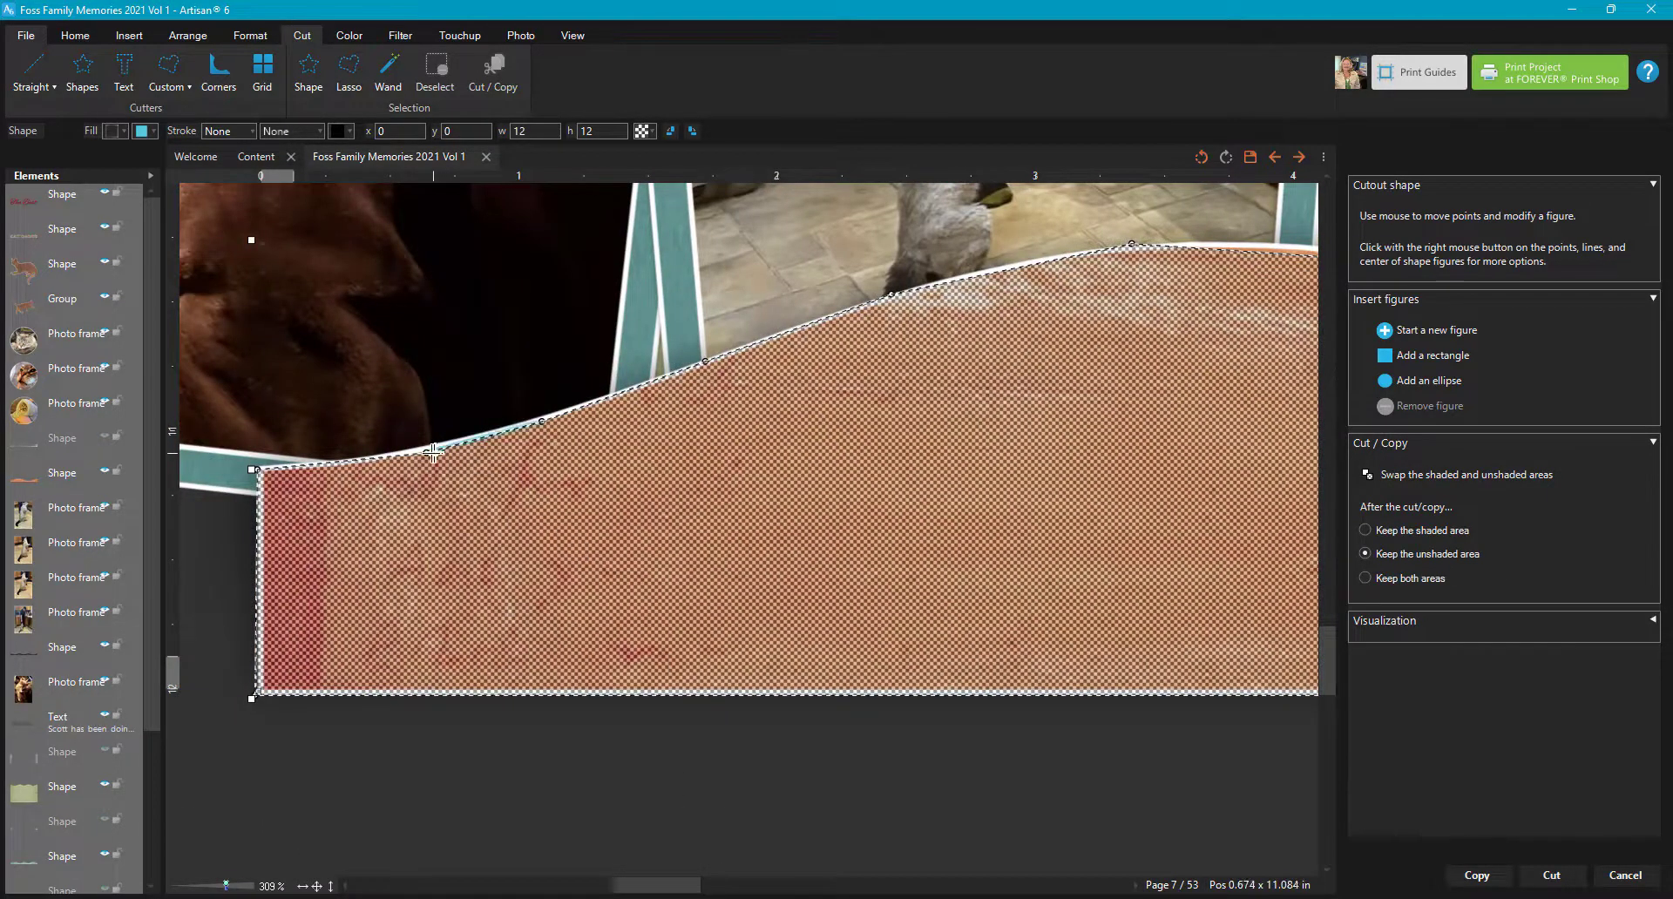
pyautogui.moveTo(429, 462); pyautogui.dragTo(427, 449)
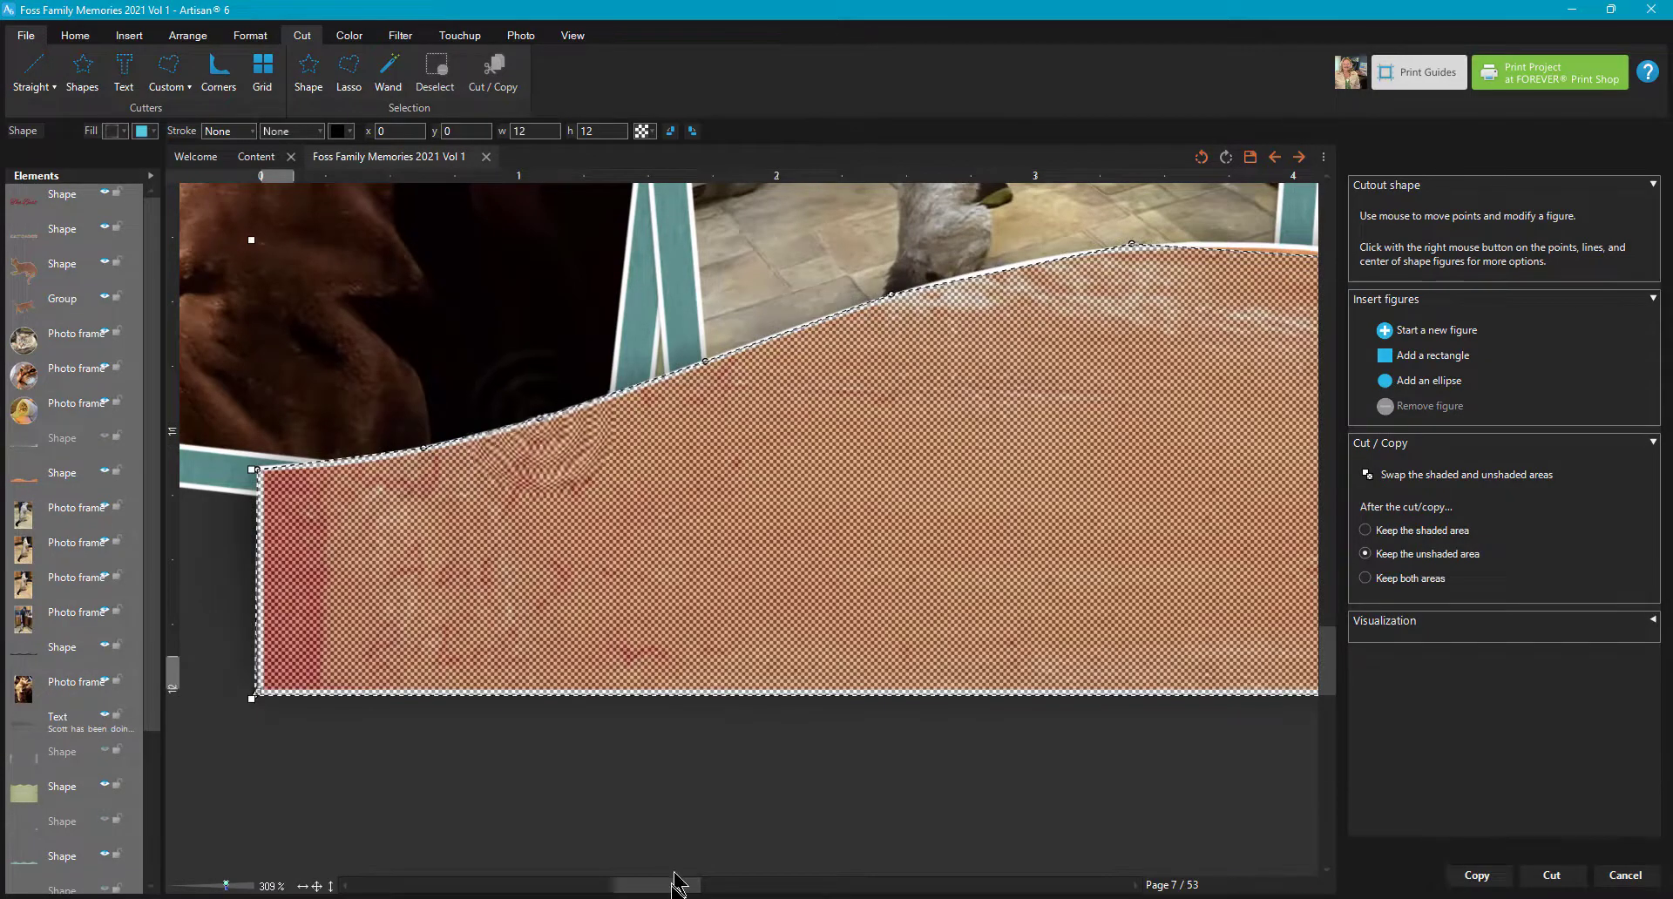
pyautogui.moveTo(671, 885); pyautogui.dragTo(698, 887)
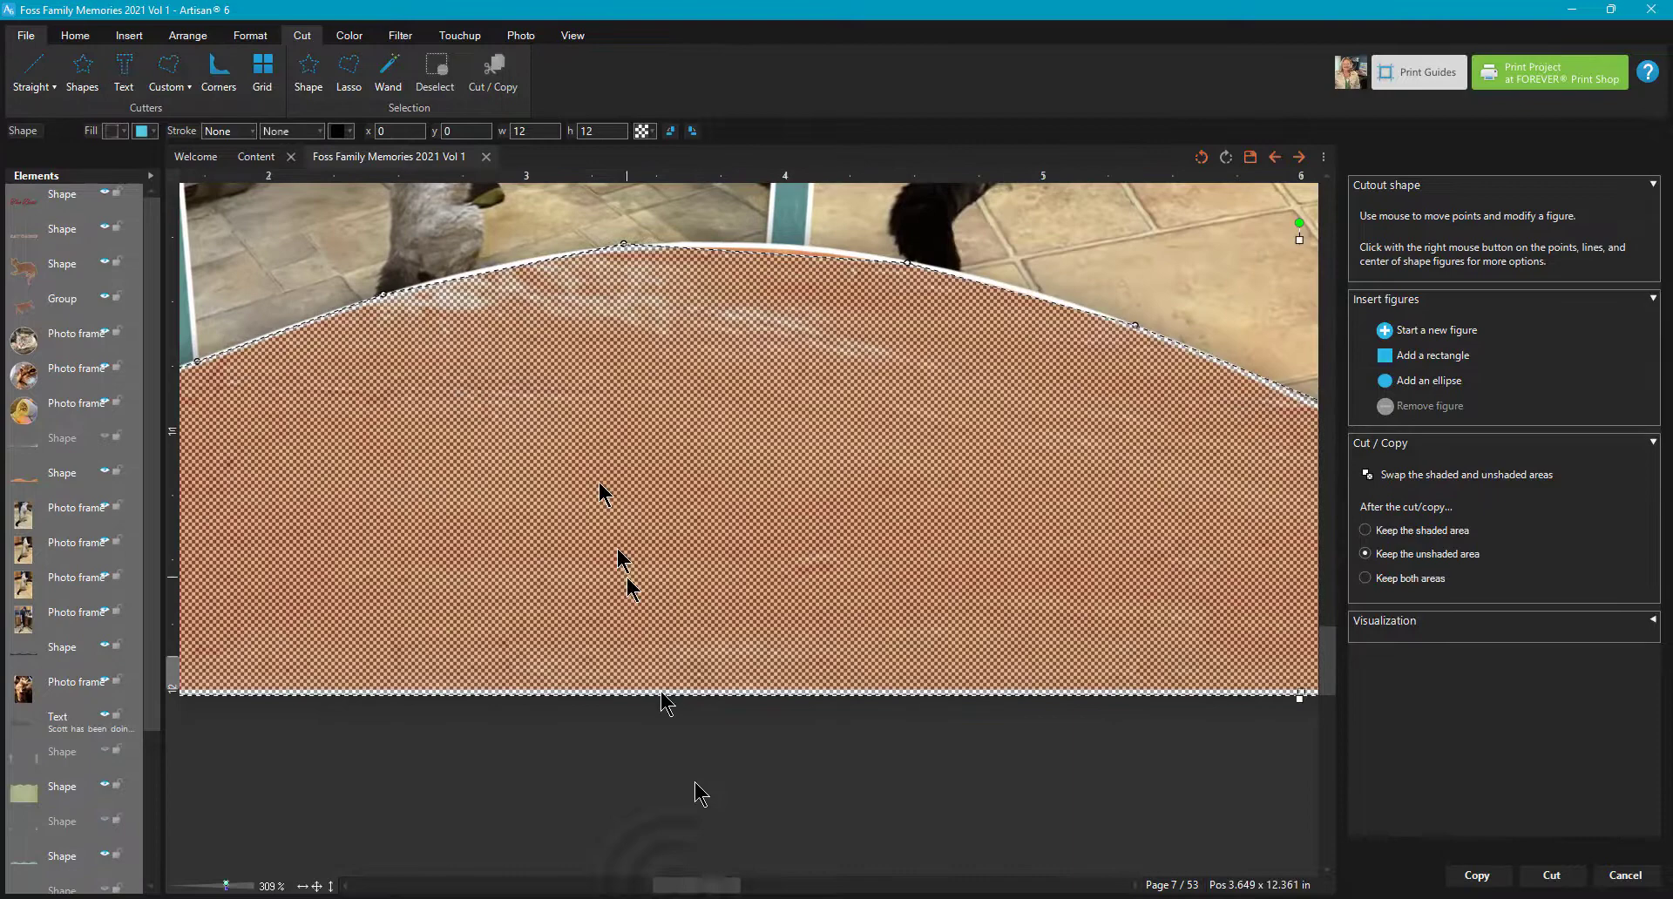
pyautogui.click(516, 263)
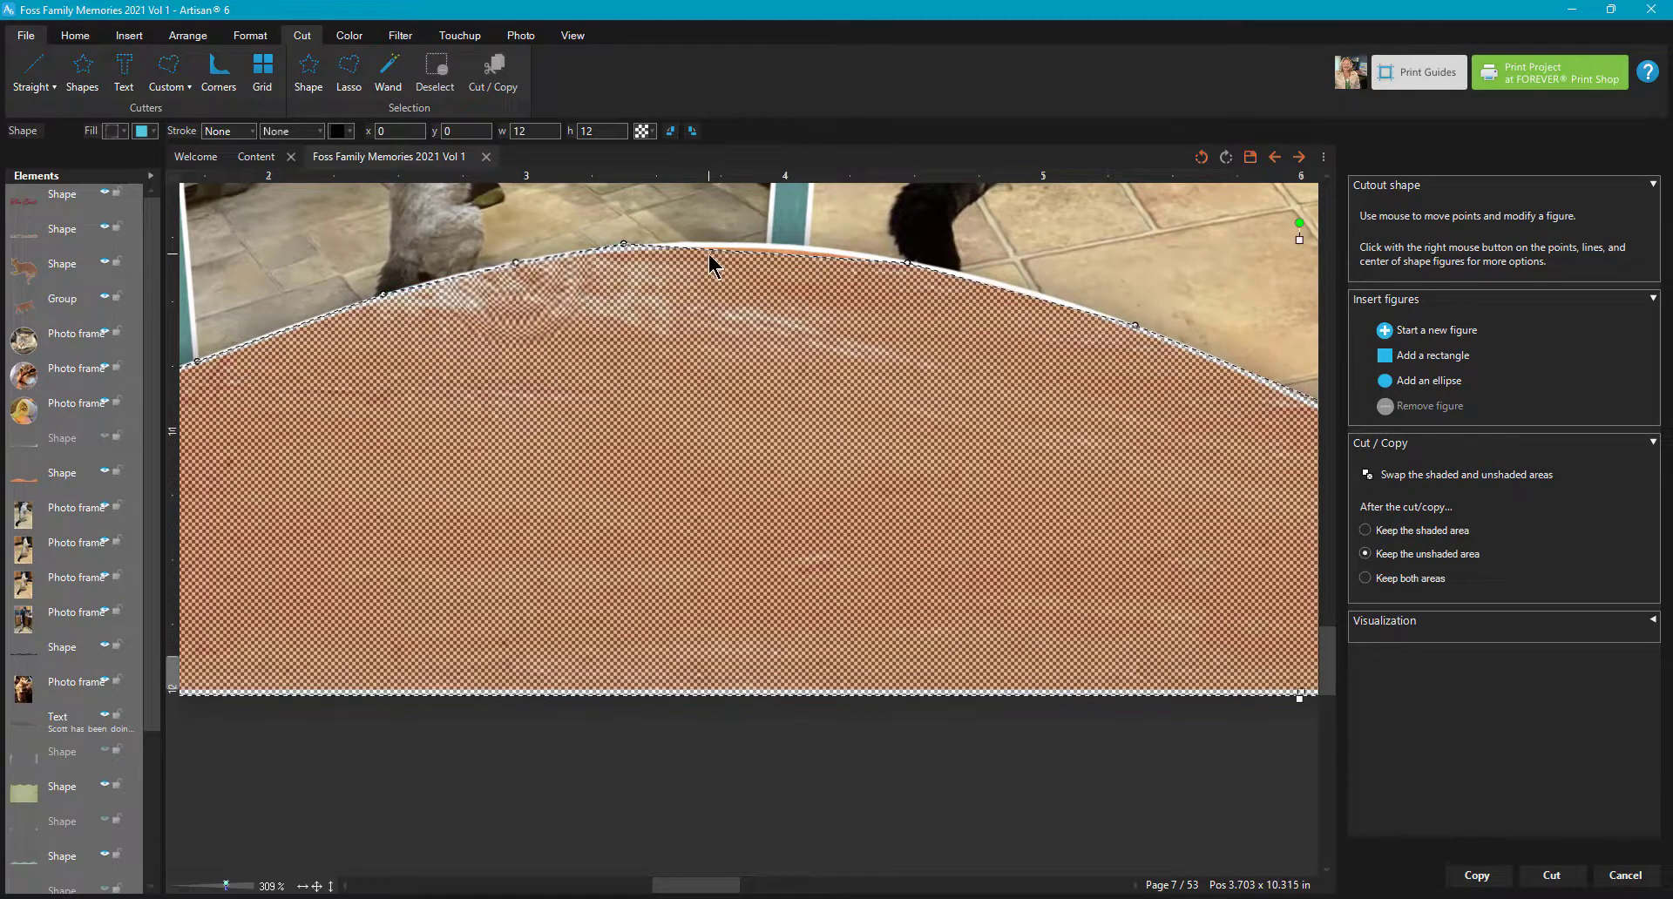
pyautogui.moveTo(766, 262); pyautogui.dragTo(766, 245)
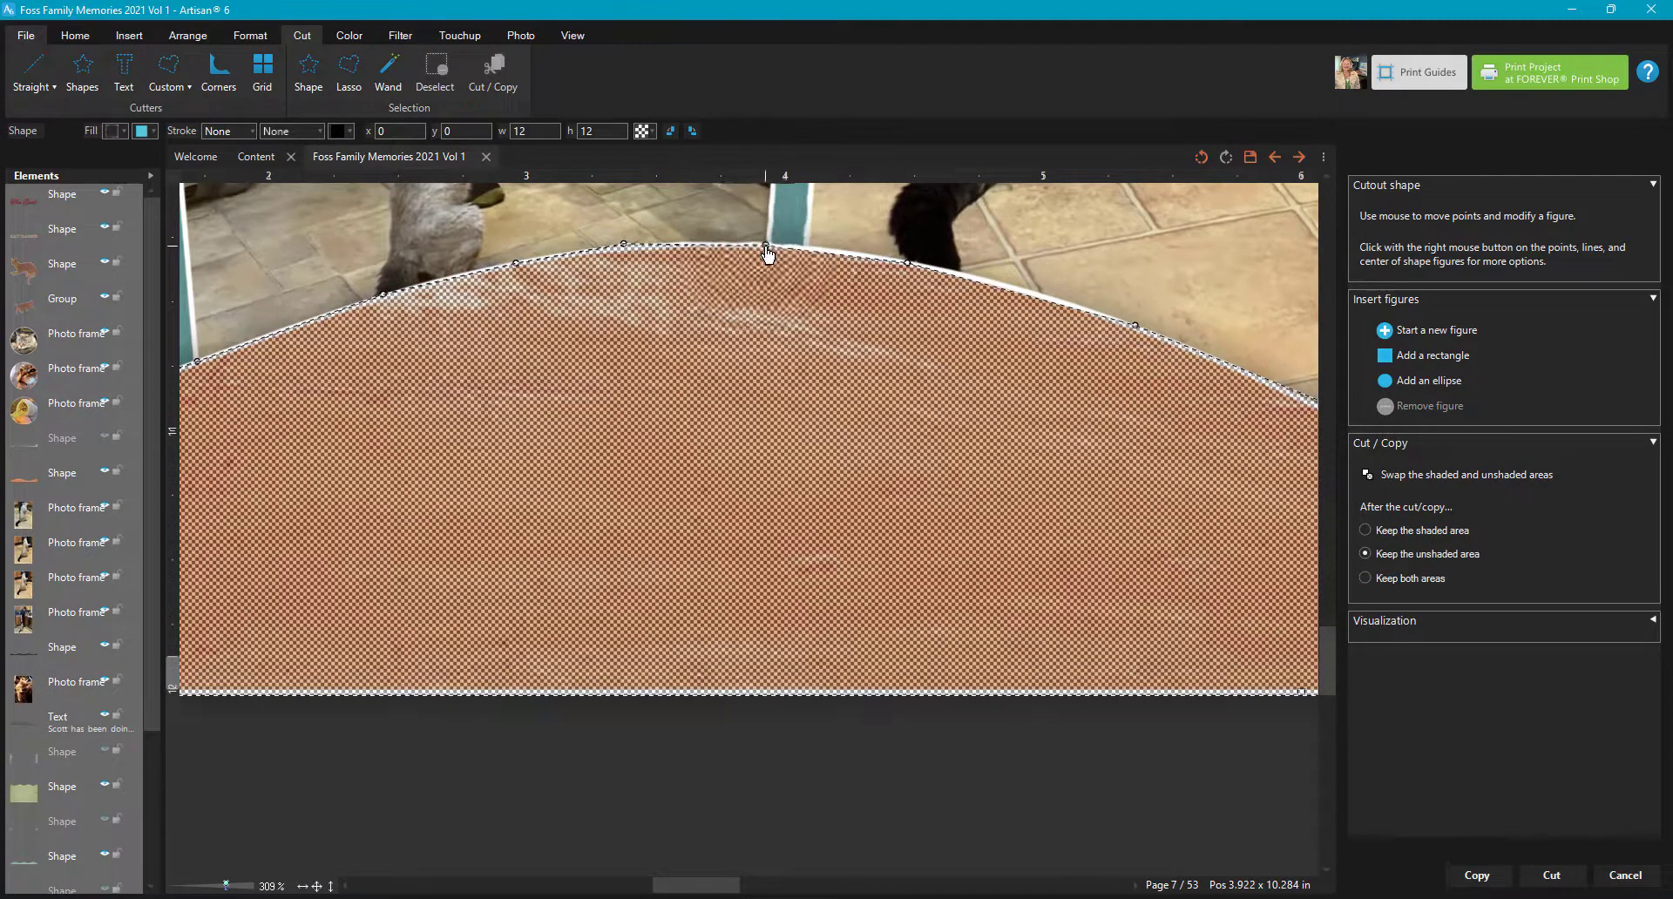
pyautogui.click(994, 289)
# Step: Refine the cutout outline down the slope and through the orange wave's central dip, adding points that match the paper's curve
pyautogui.moveTo(698, 886); pyautogui.dragTo(769, 889)
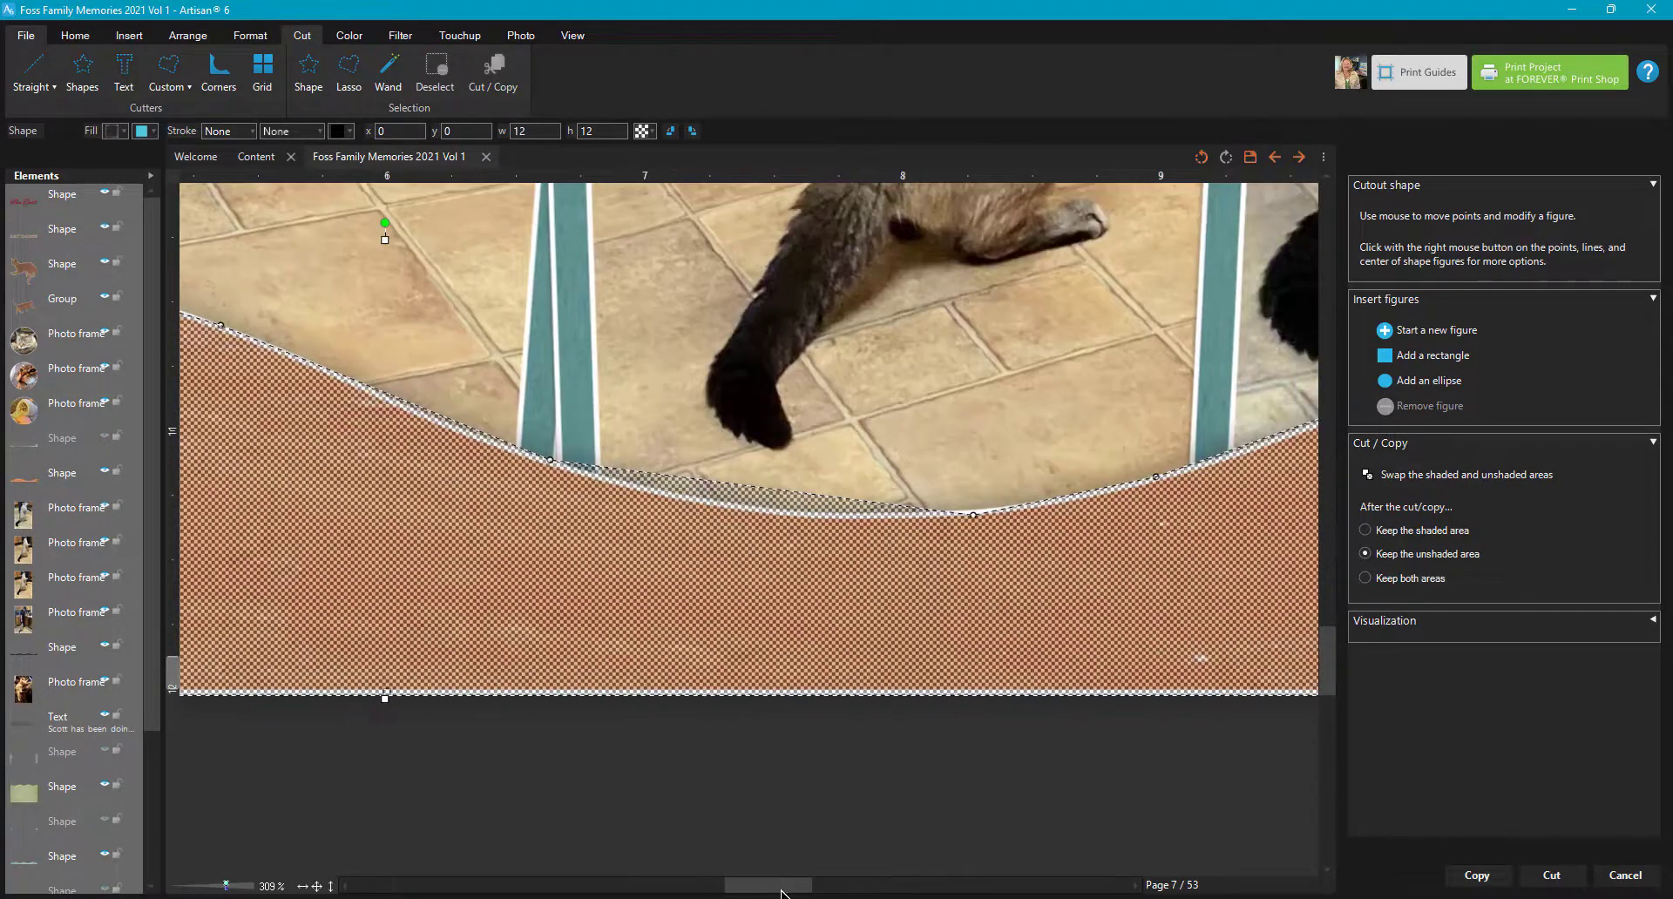
pyautogui.click(457, 427)
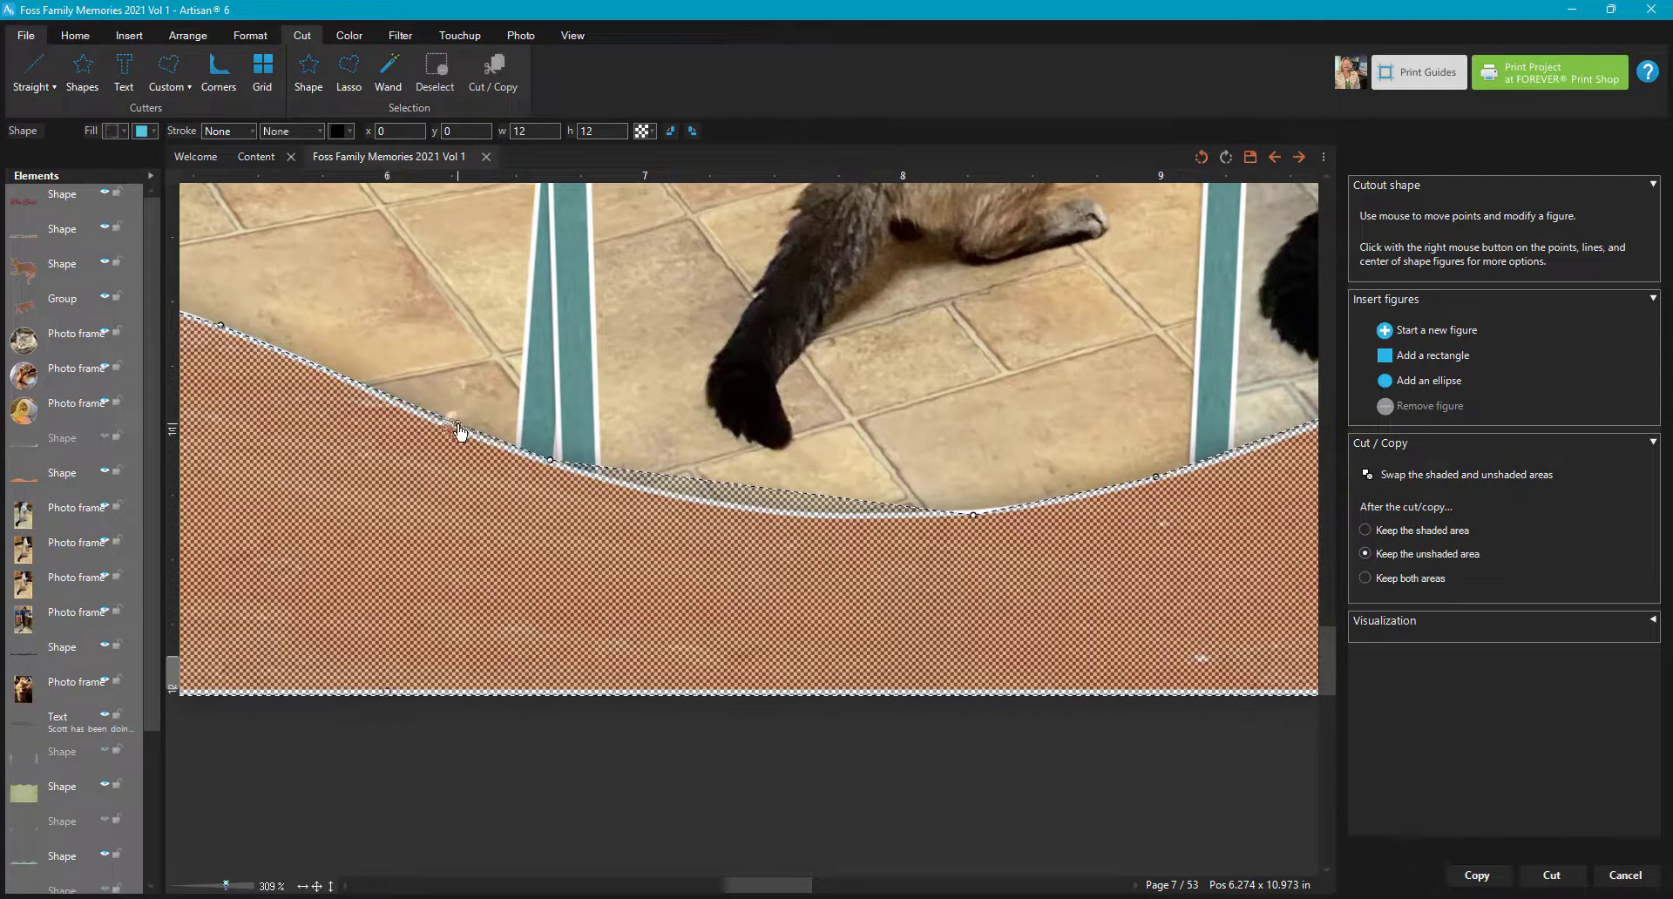
pyautogui.click(736, 505)
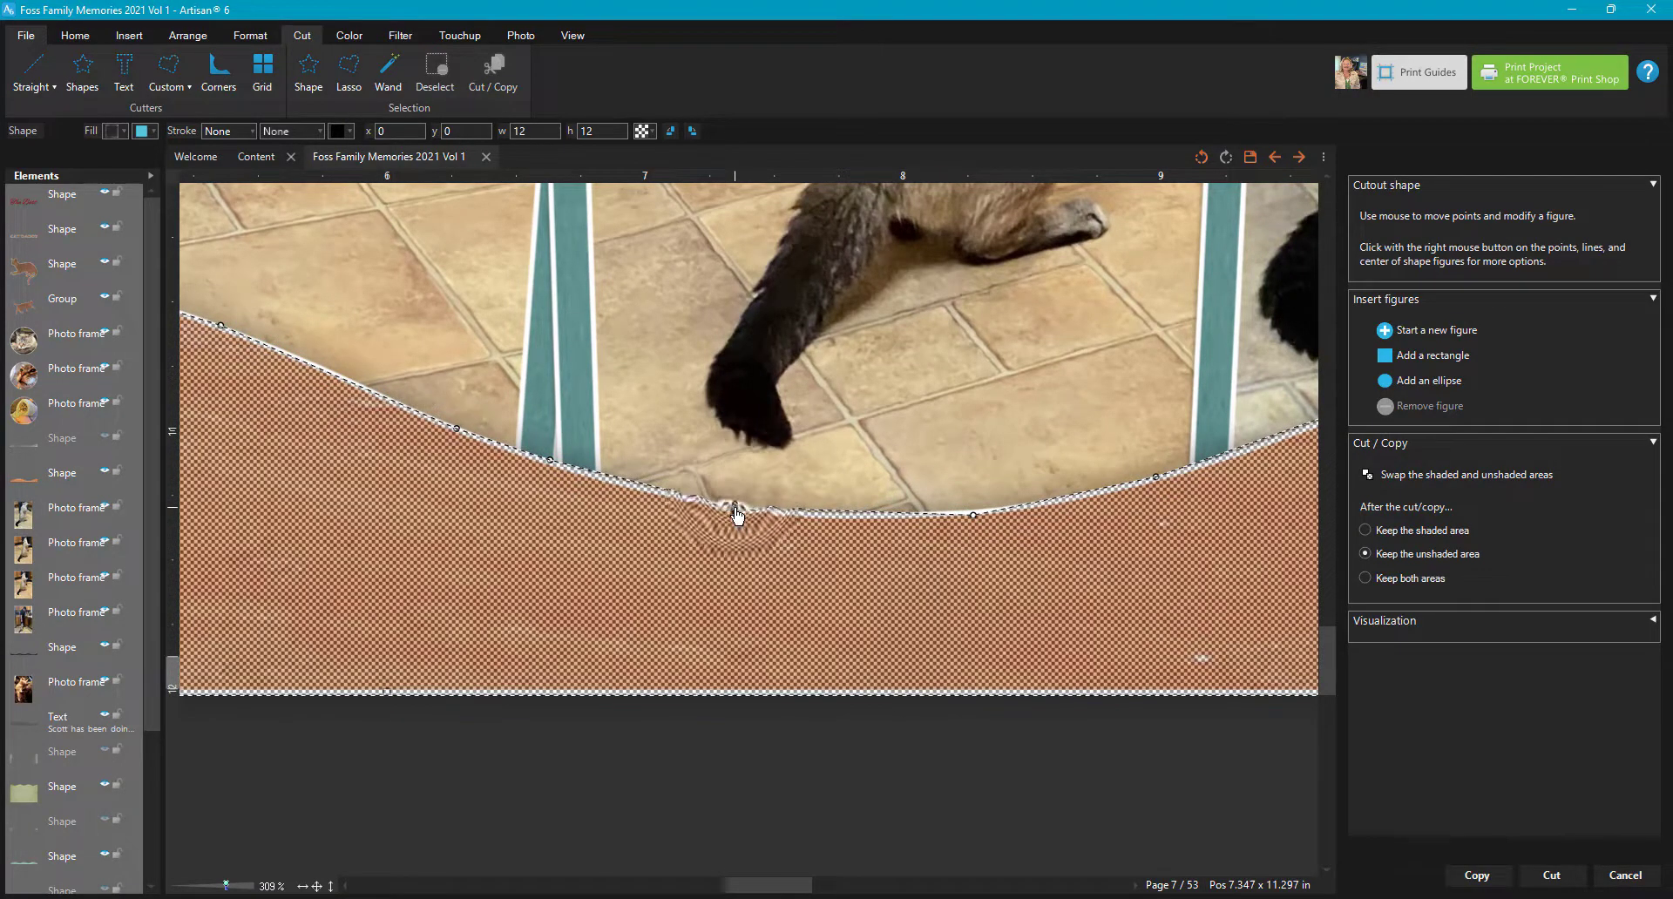
pyautogui.click(616, 478)
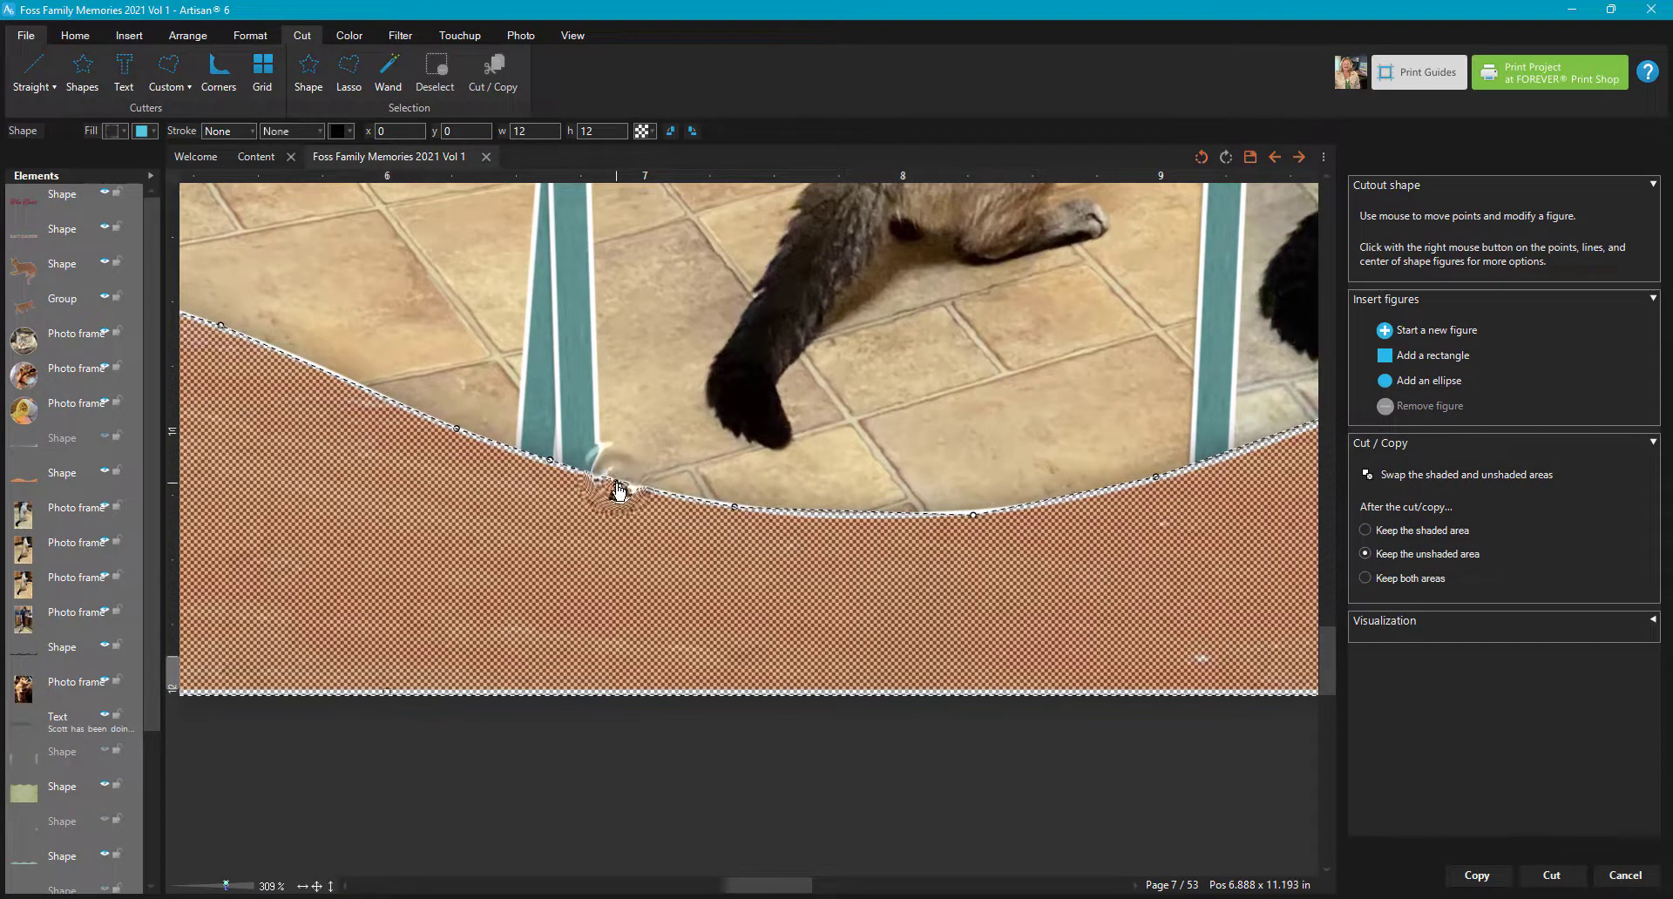
pyautogui.click(867, 513)
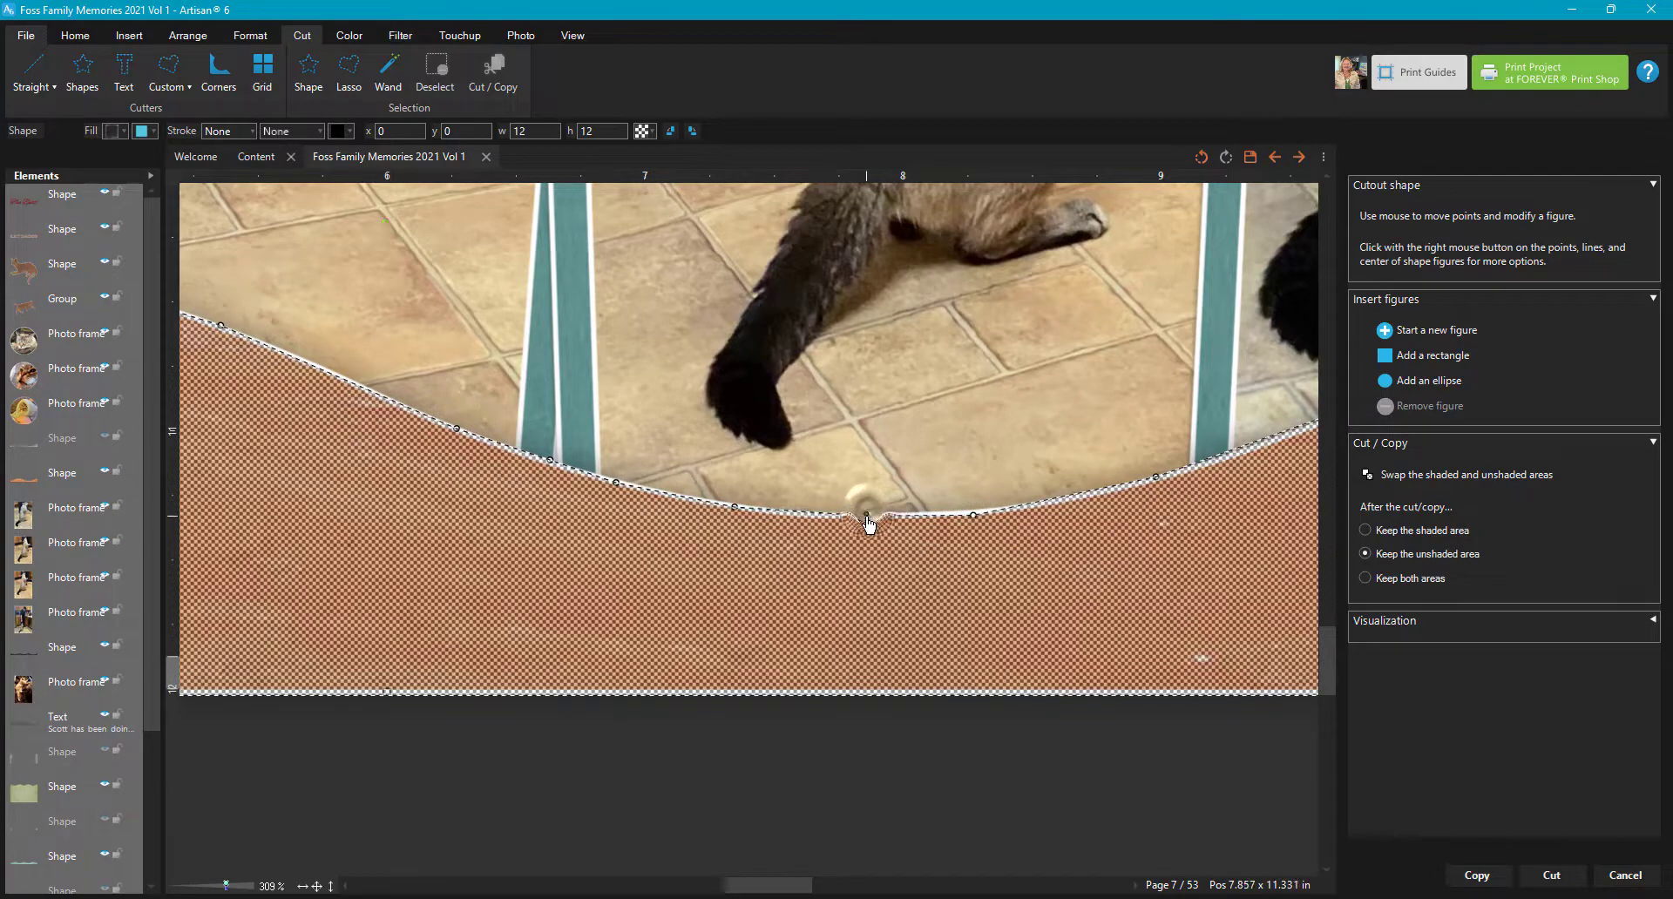
pyautogui.click(974, 518)
pyautogui.click(1075, 502)
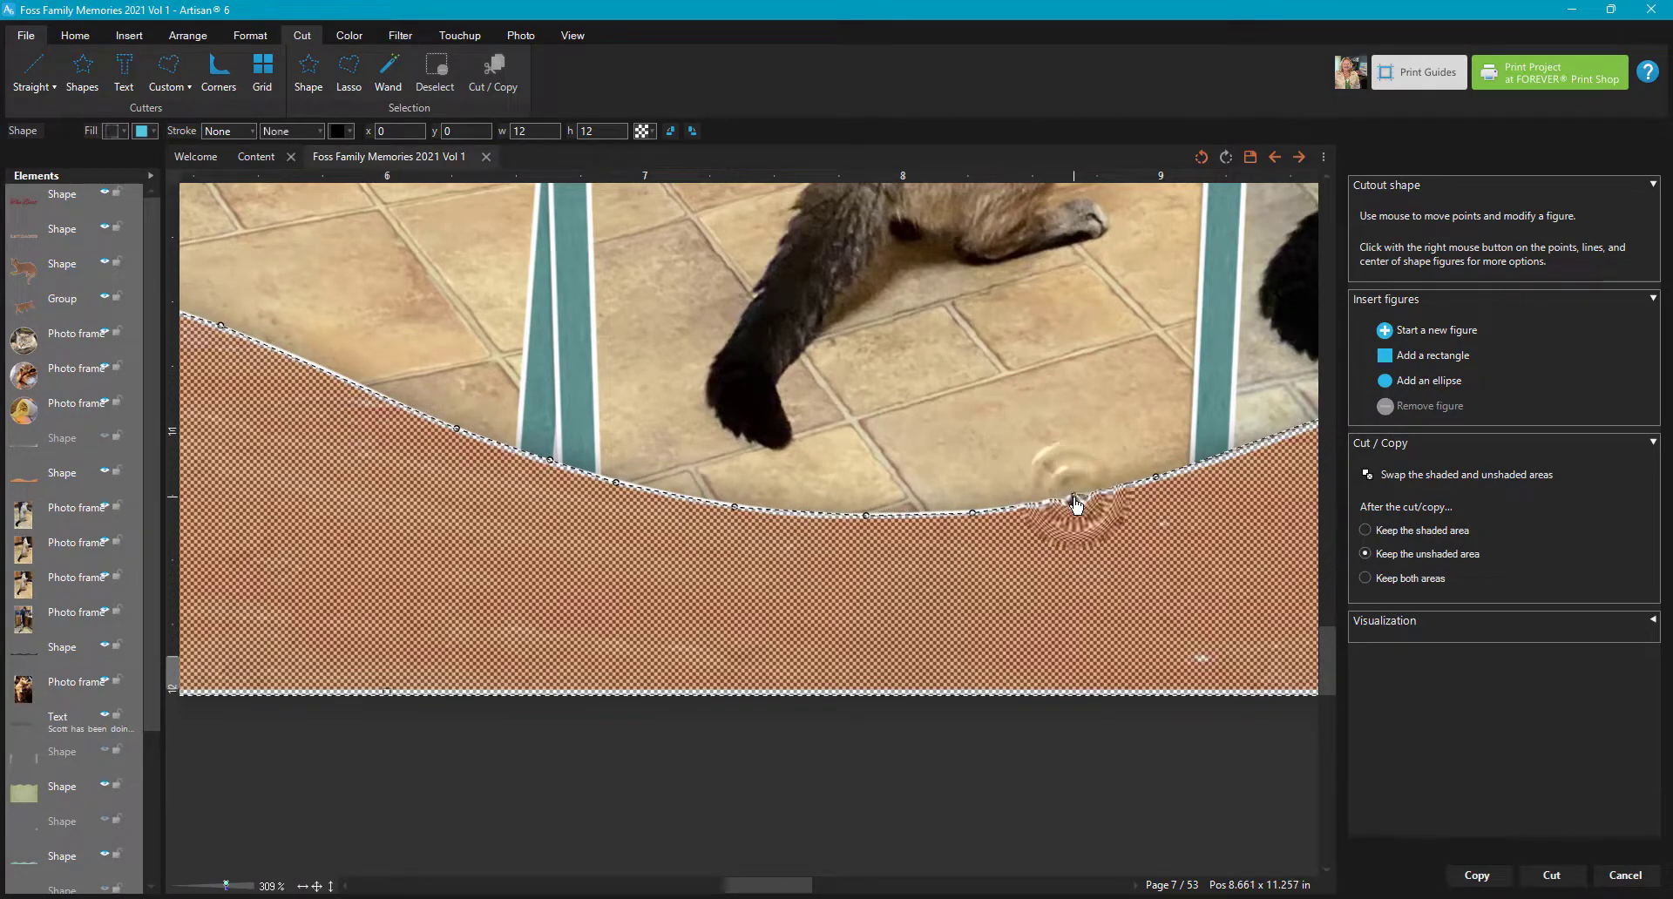
# Step: Add a cutout point on the orange wave's right slope and check the outline's fit up to the right page edge
pyautogui.hscroll(5, 791, 887)
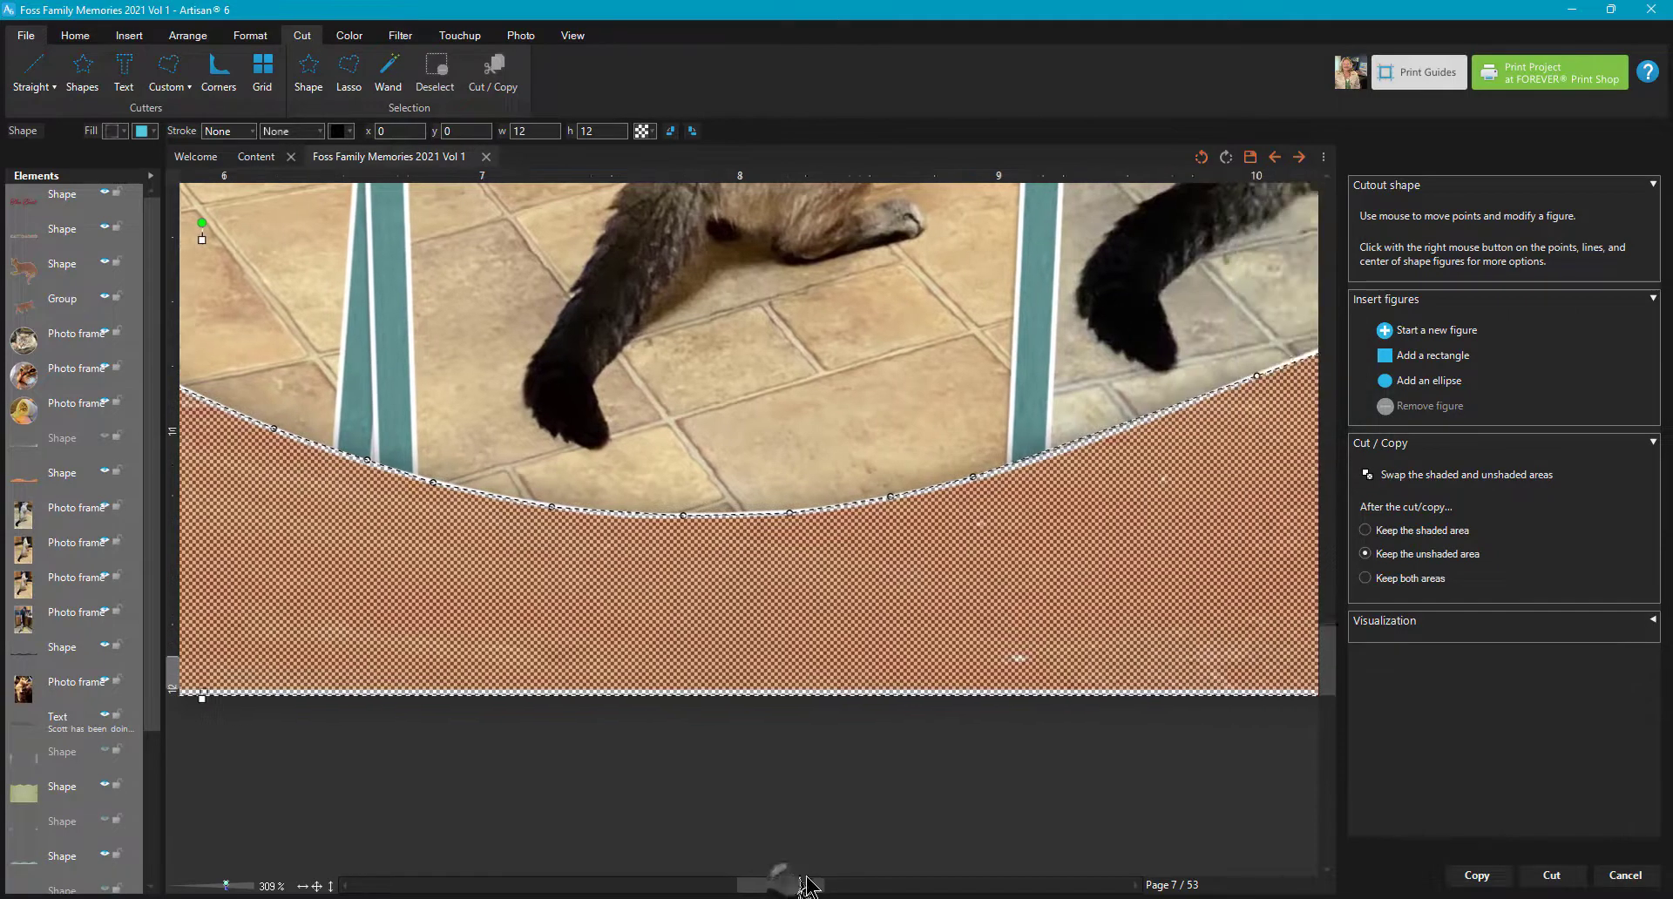
pyautogui.click(719, 440)
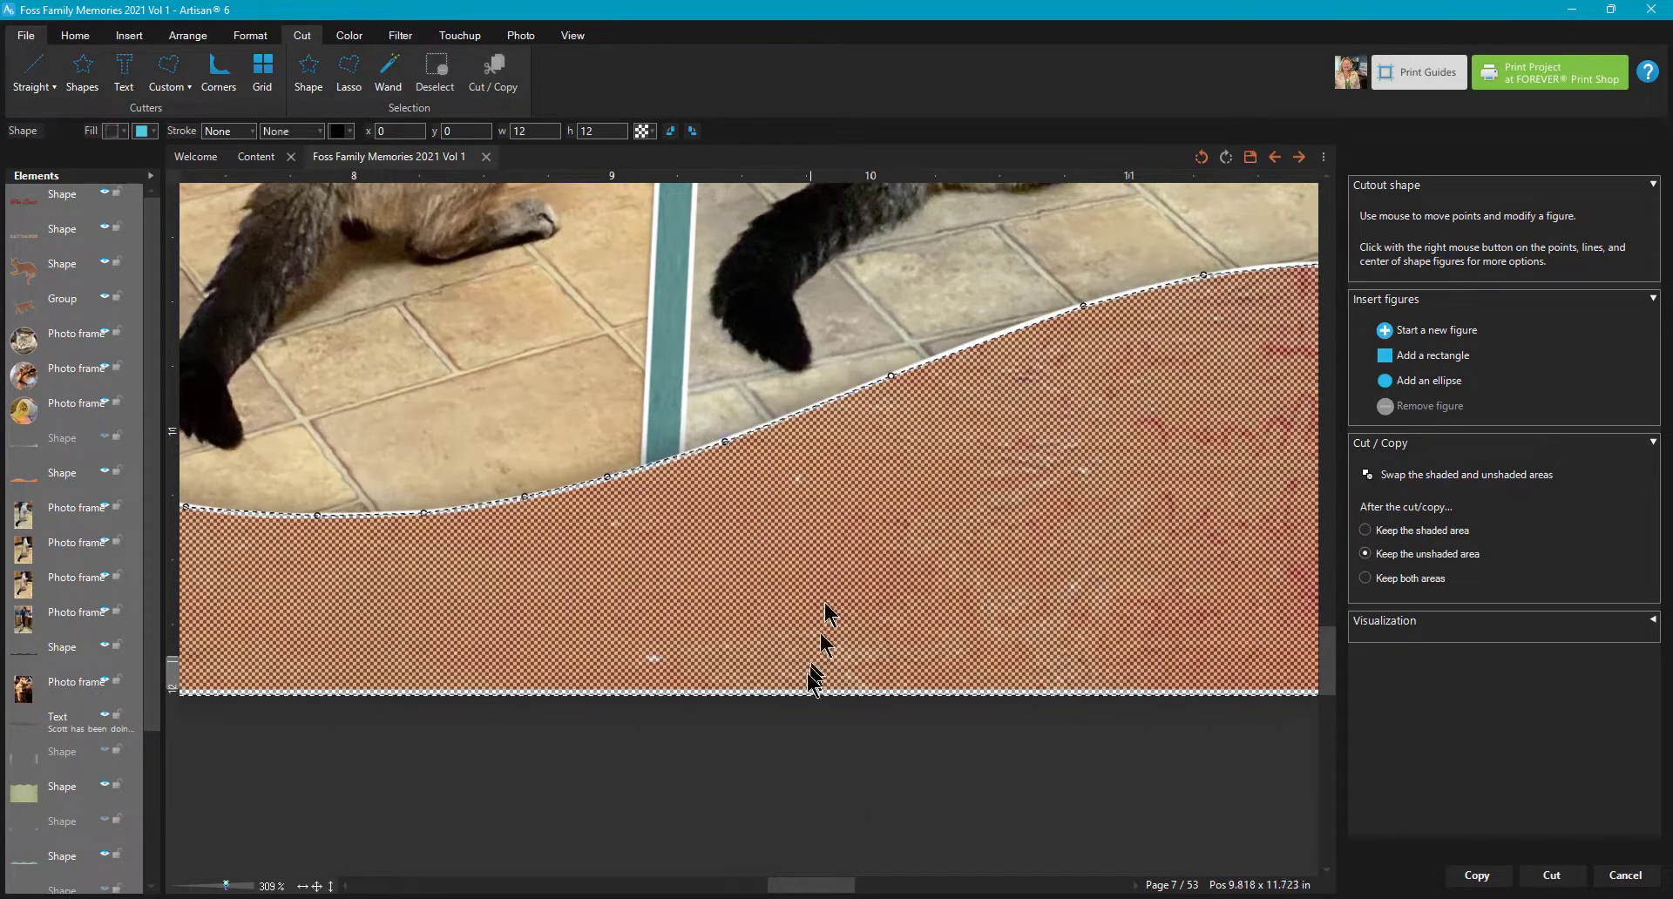
pyautogui.hscroll(2, 789, 886)
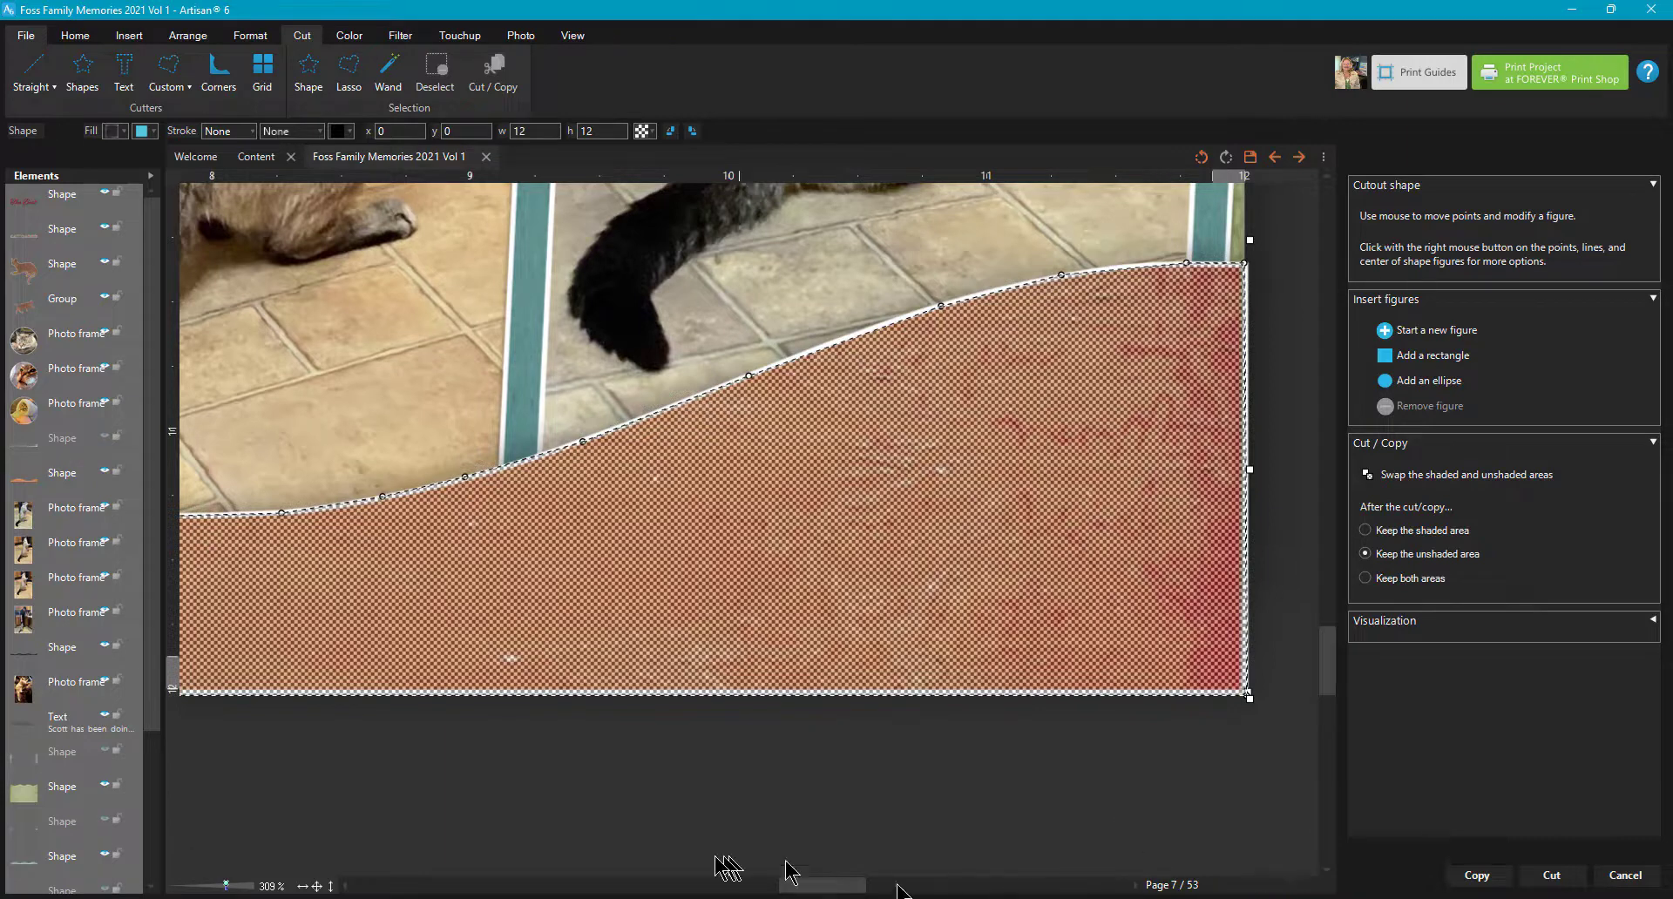
# Step: Set the cutout to keep the shaded area and copy that wavy piece from the splash overlay
pyautogui.click(316, 887)
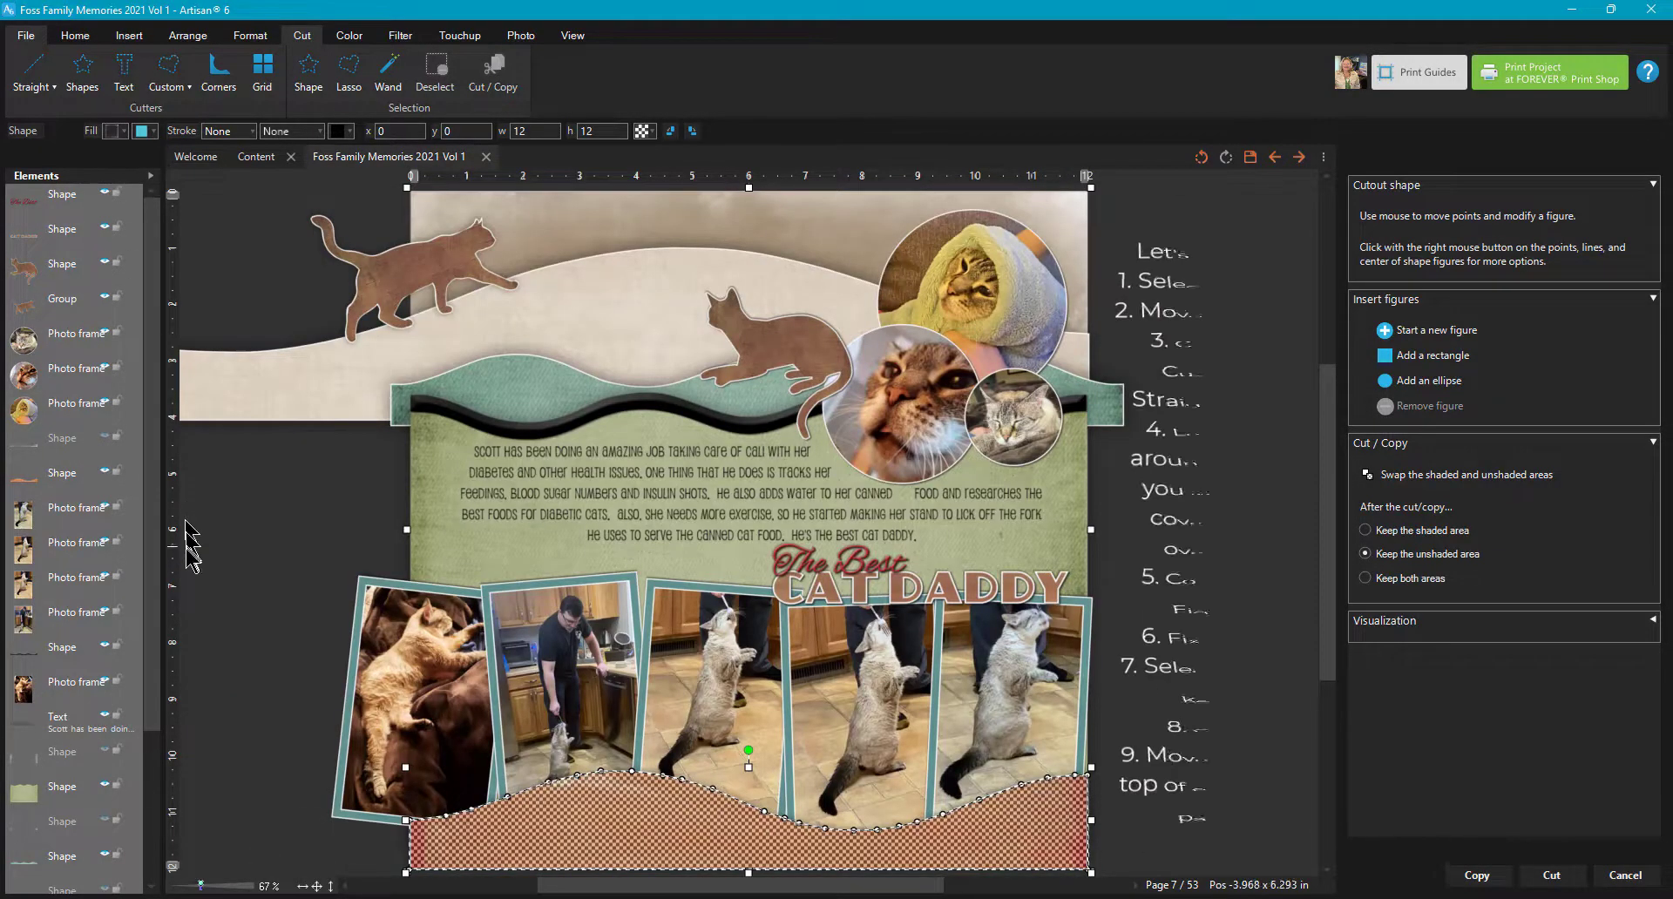
pyautogui.scroll(-5, 87, 697)
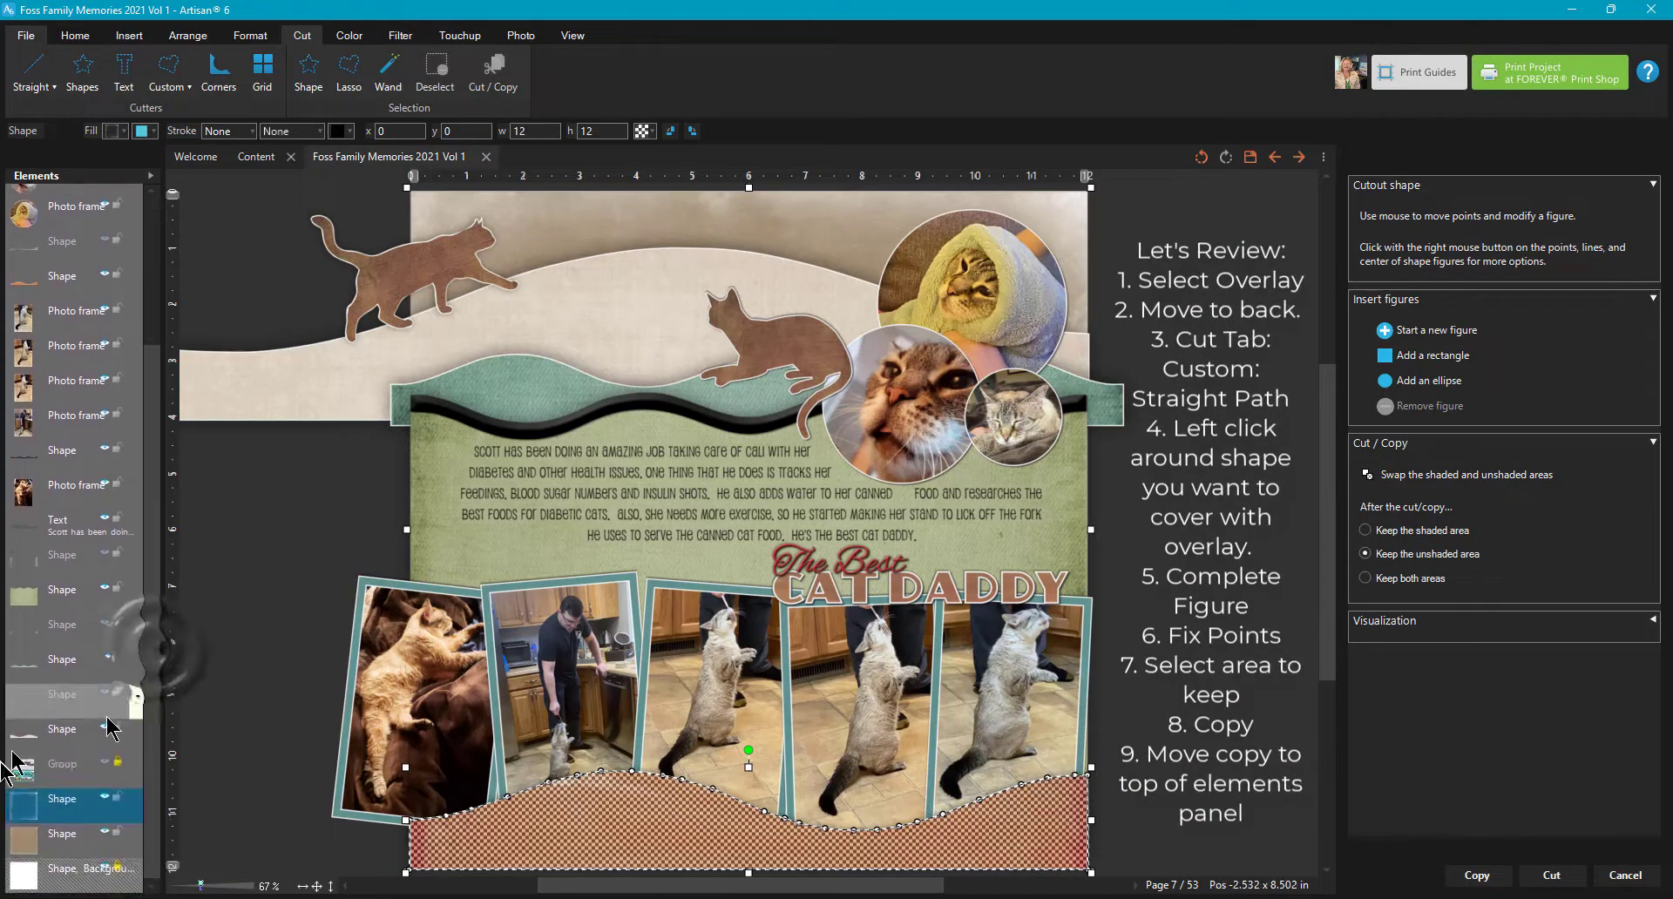
pyautogui.click(35, 806)
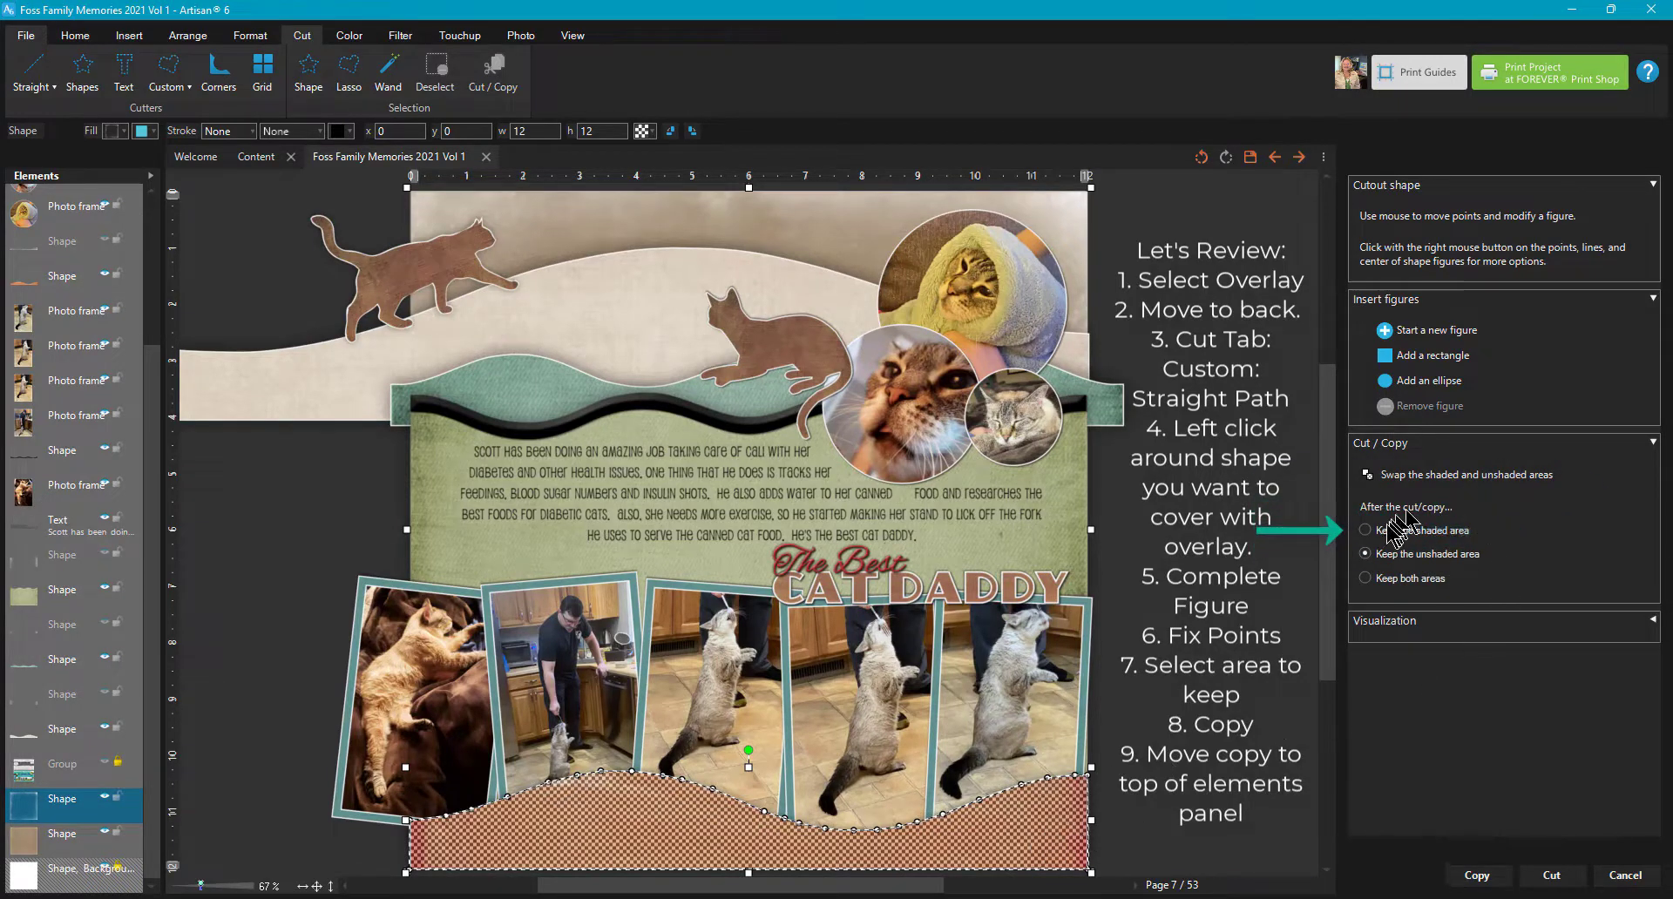
pyautogui.click(1365, 533)
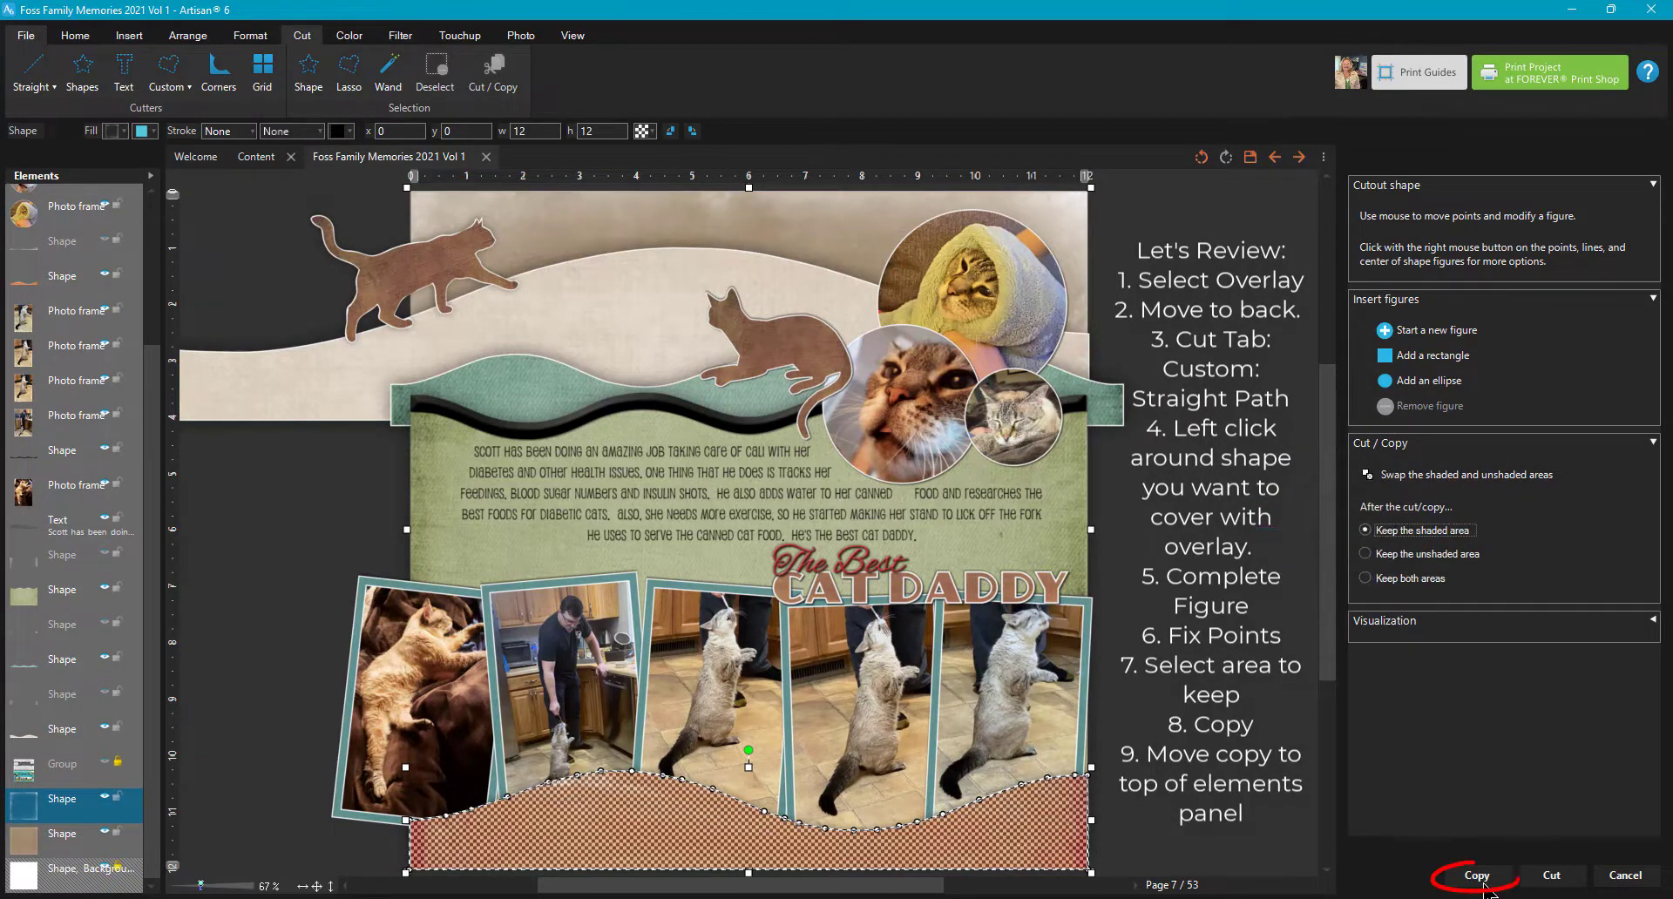
pyautogui.click(1481, 877)
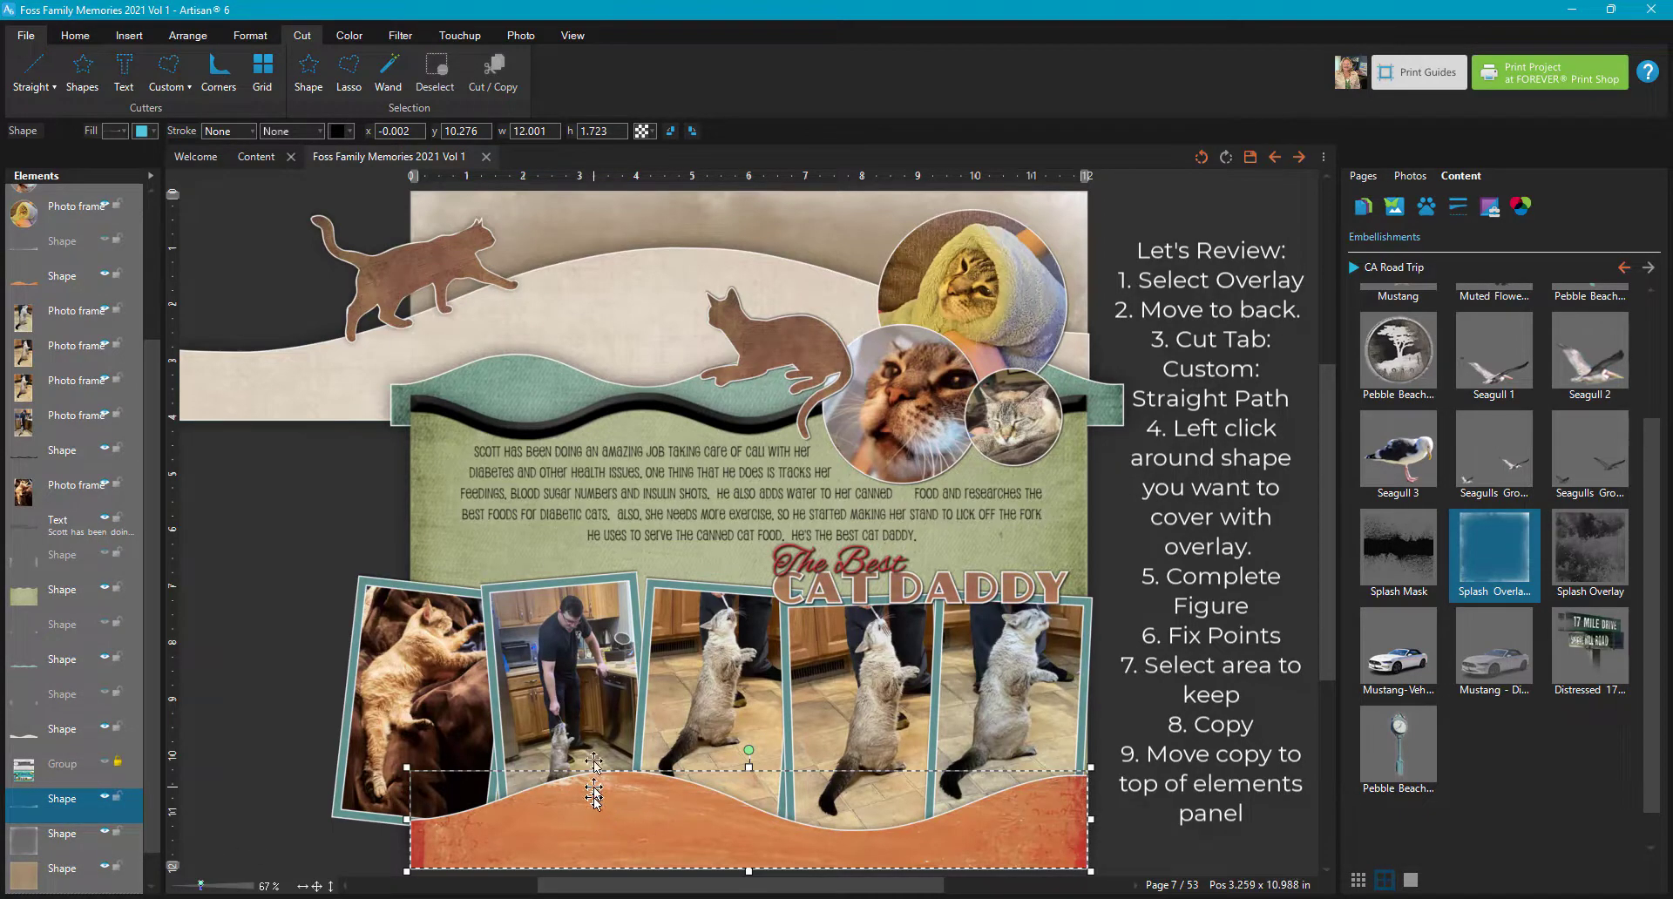
# Step: Bring the copied wavy overlay piece to the front of the page and select the original full-page overlay
pyautogui.click(190, 36)
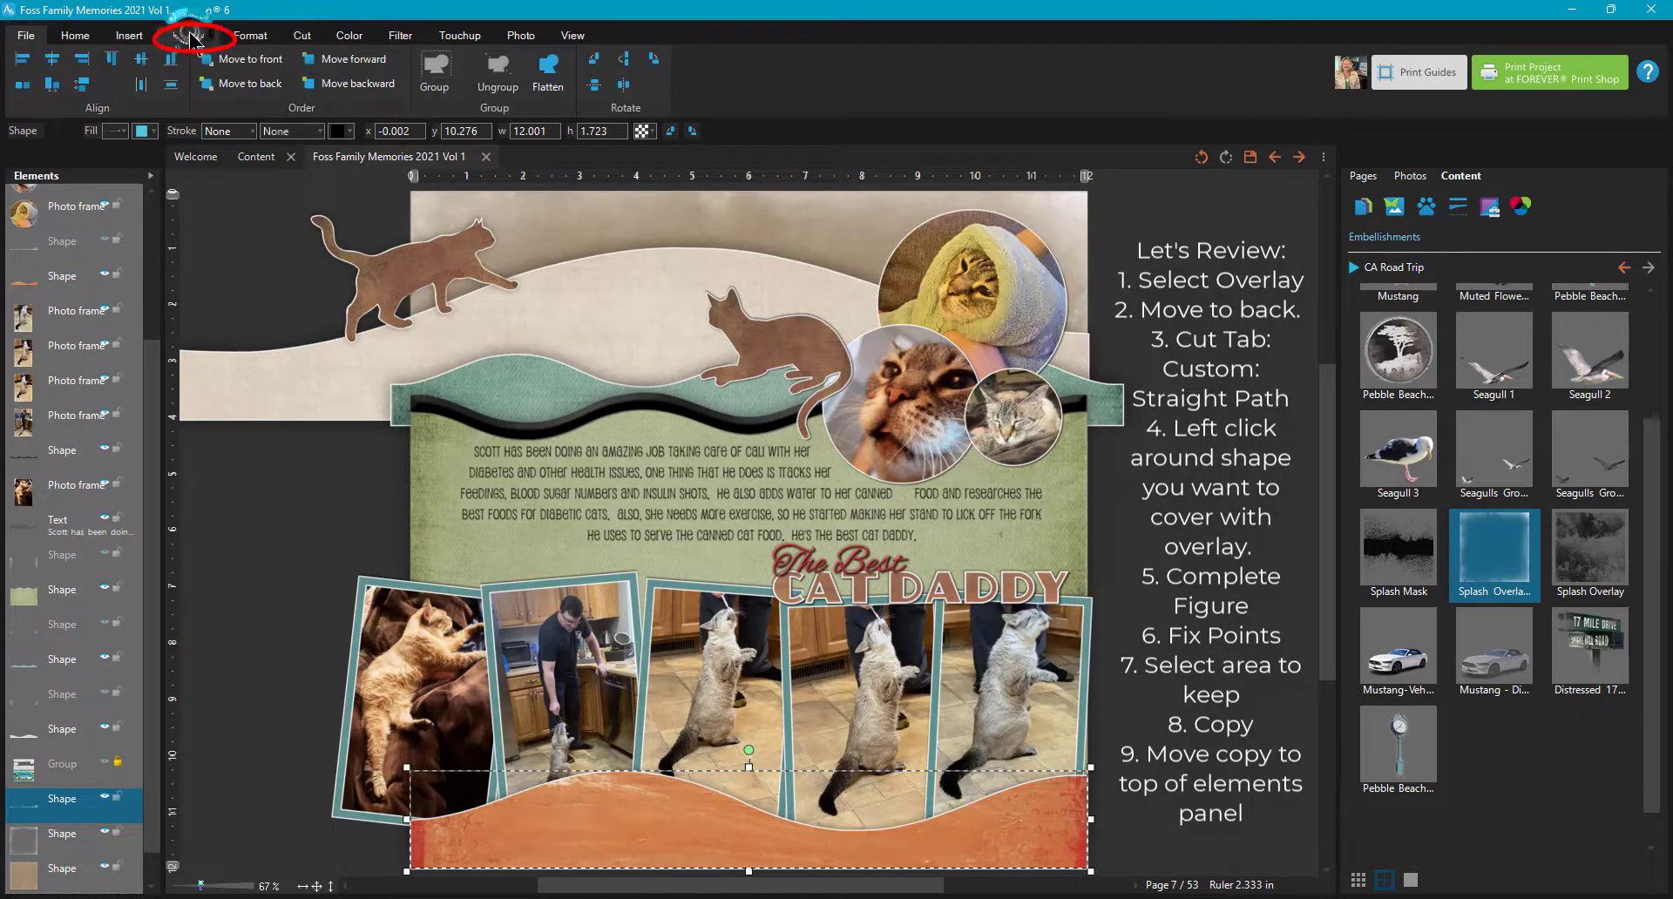
pyautogui.click(251, 65)
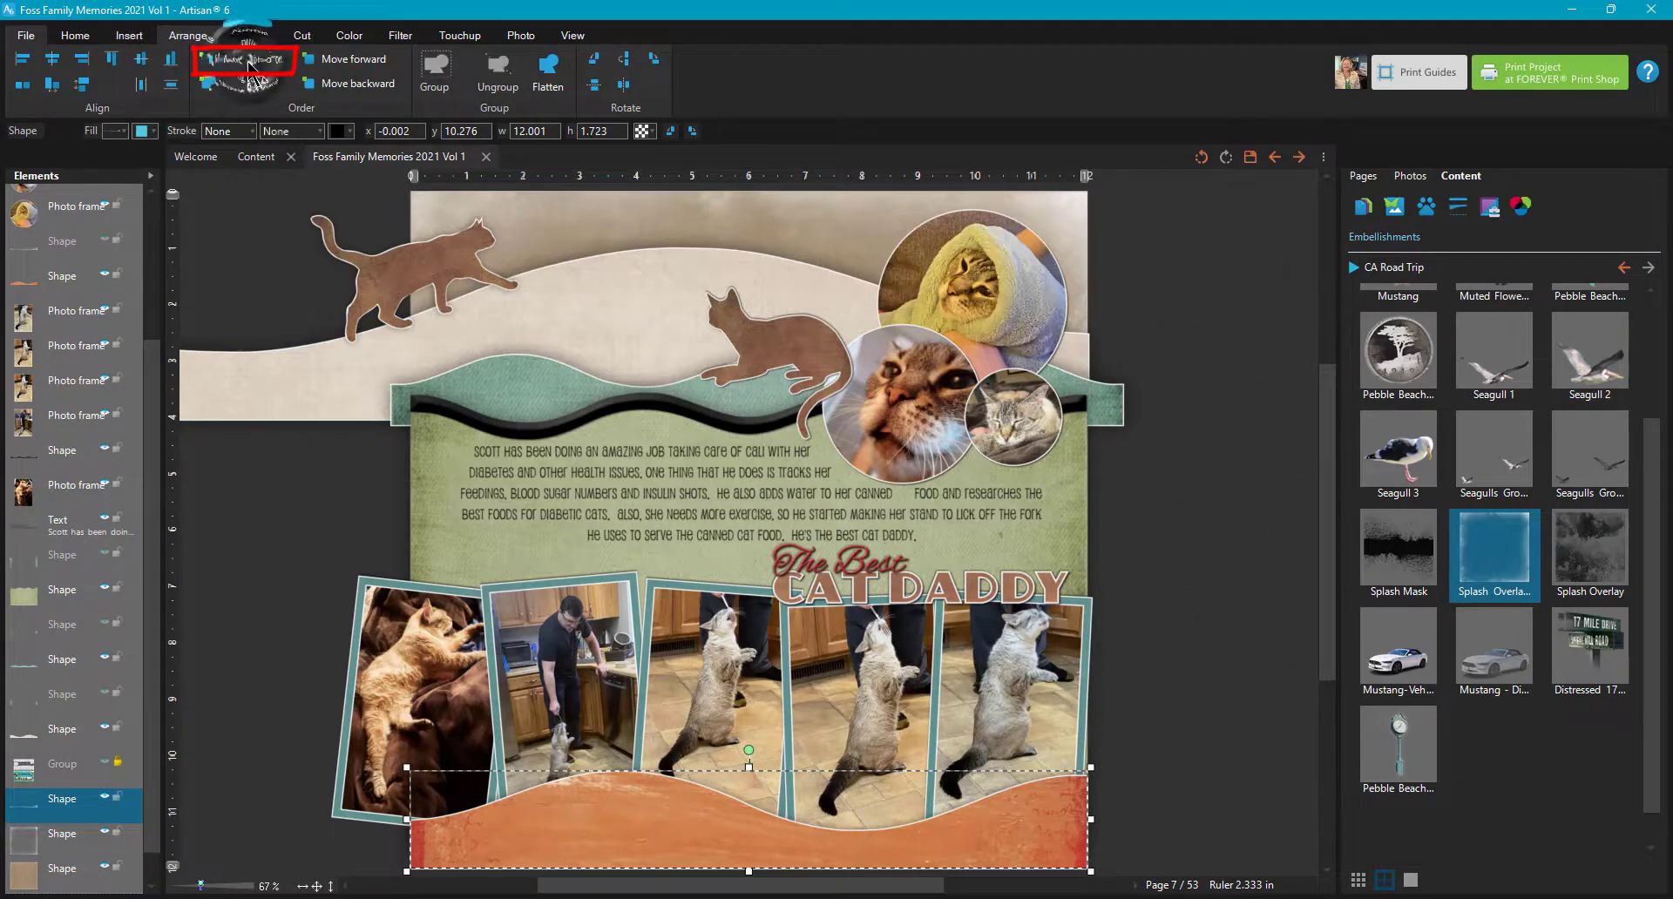
pyautogui.click(1288, 743)
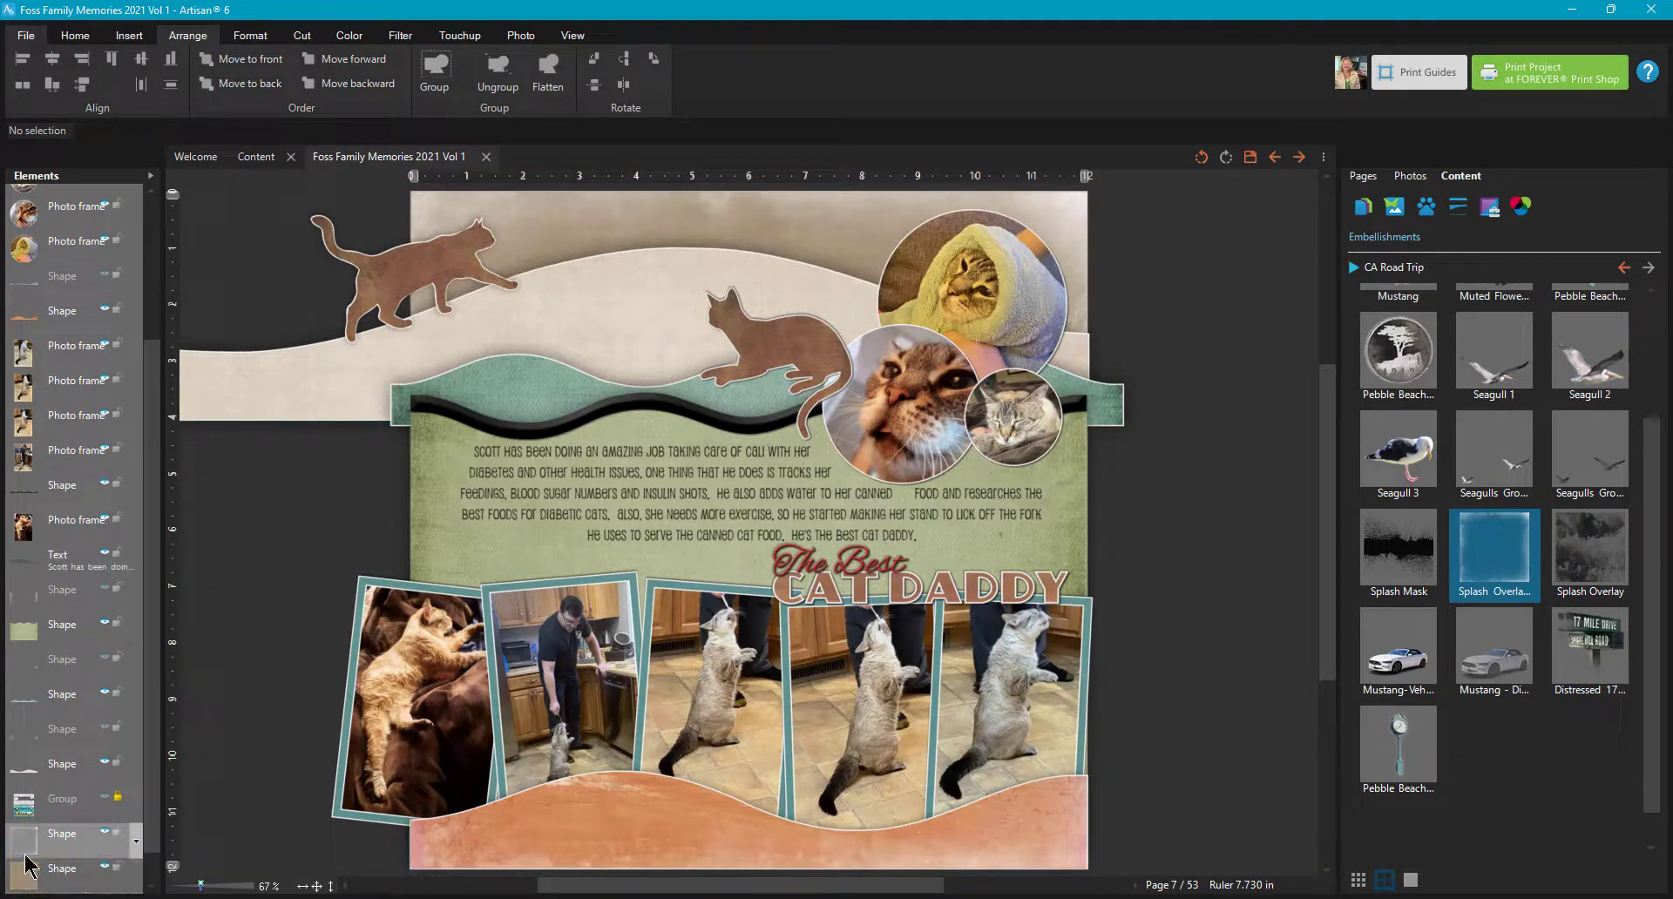
pyautogui.click(79, 832)
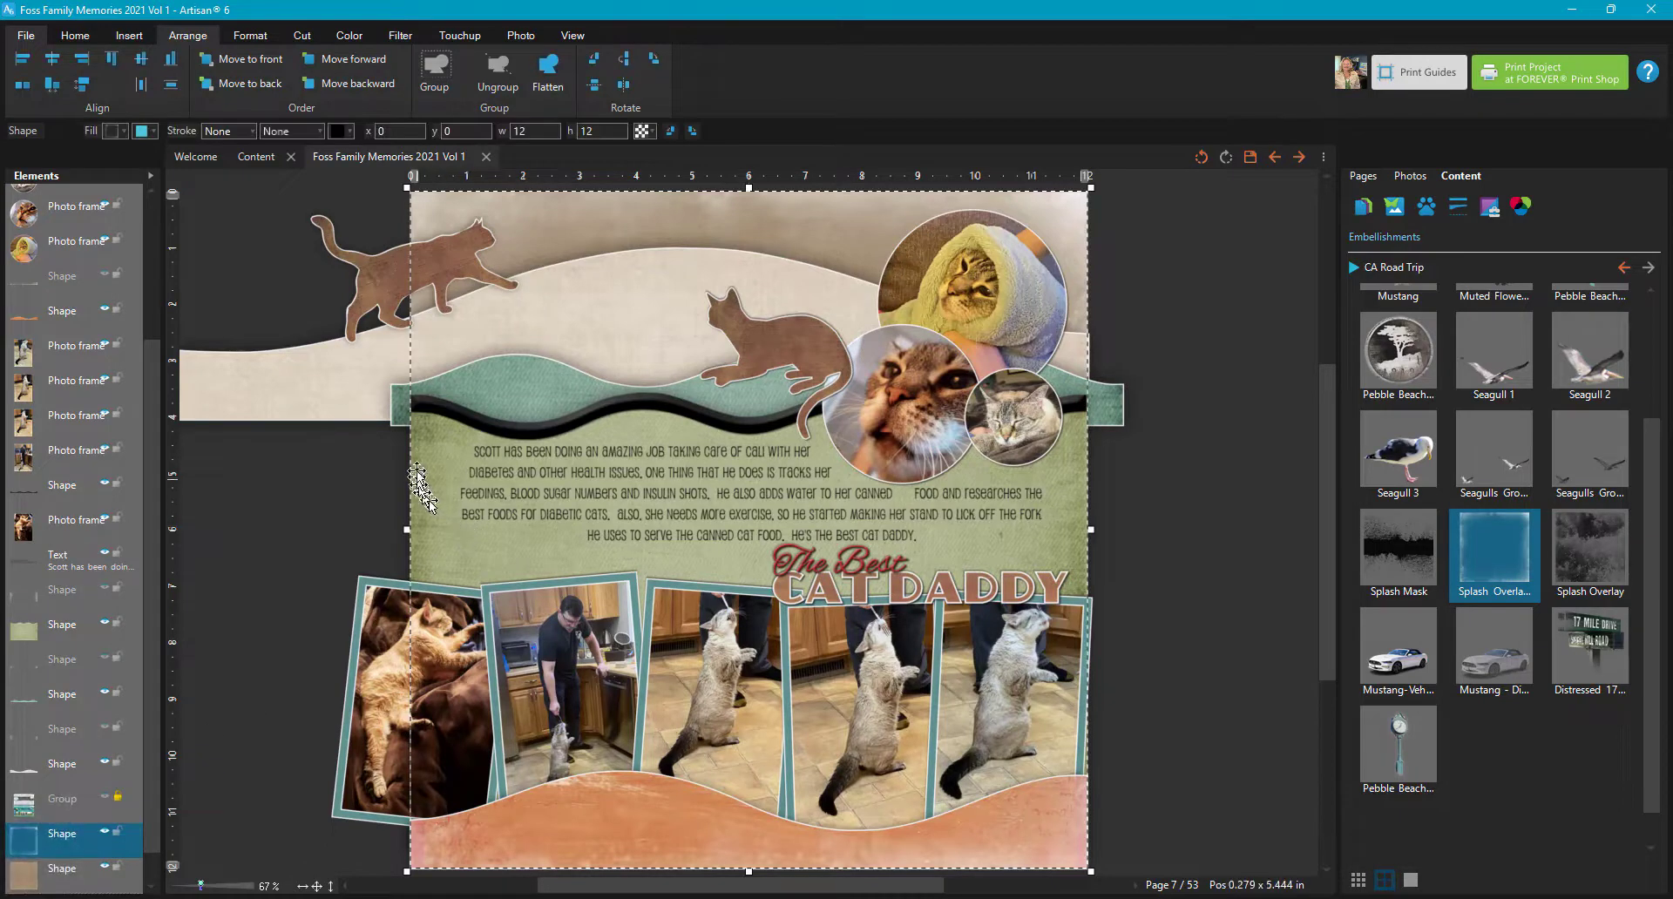